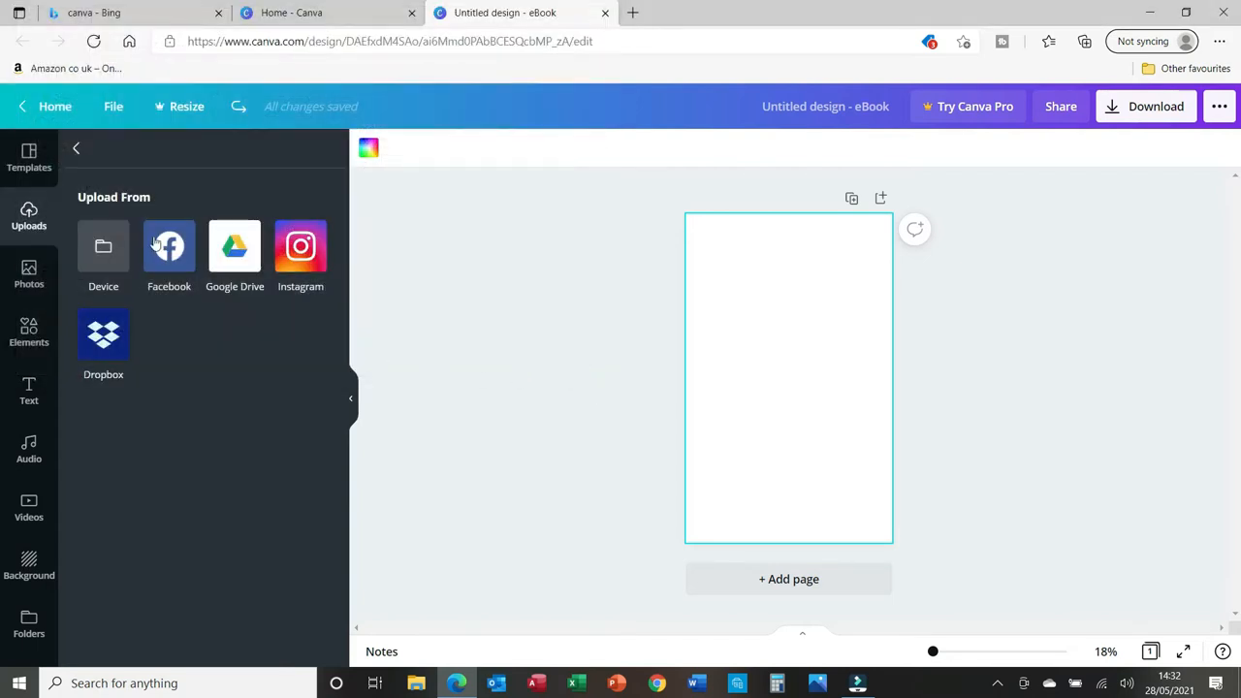
Add the uploaded bookshelf image to the blank page
{"action": "left_click", "coordinate": [77, 148]}
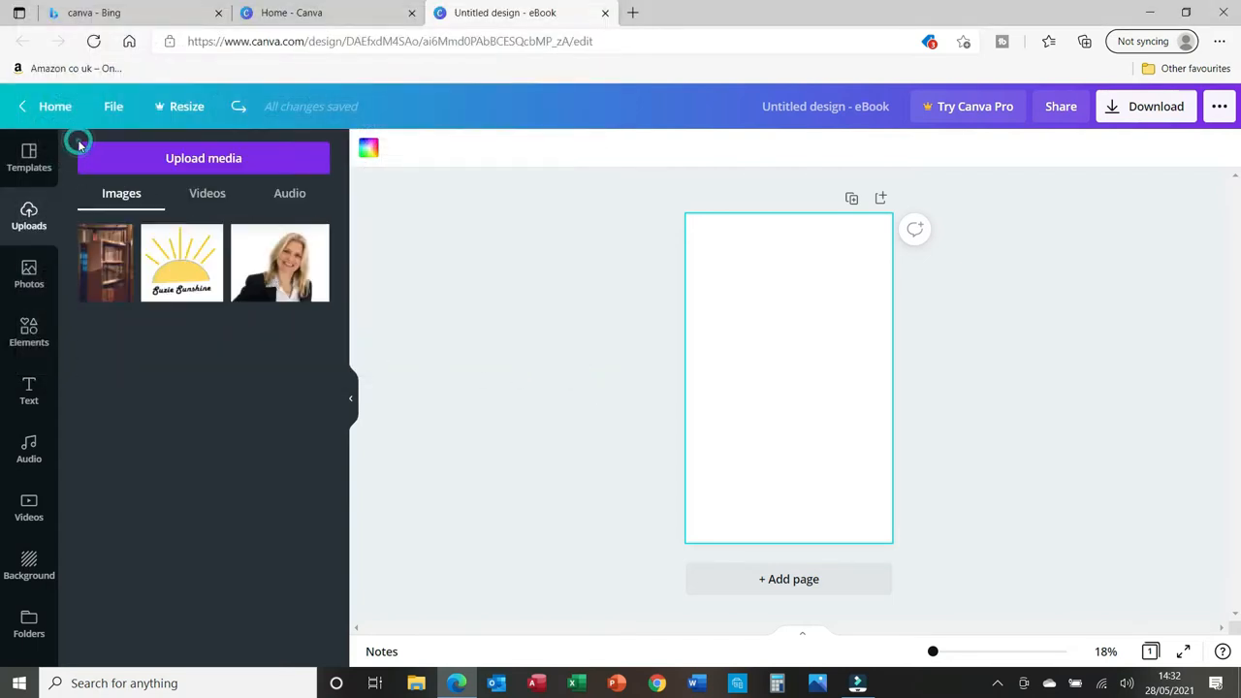
{"action": "left_click", "coordinate": [110, 263]}
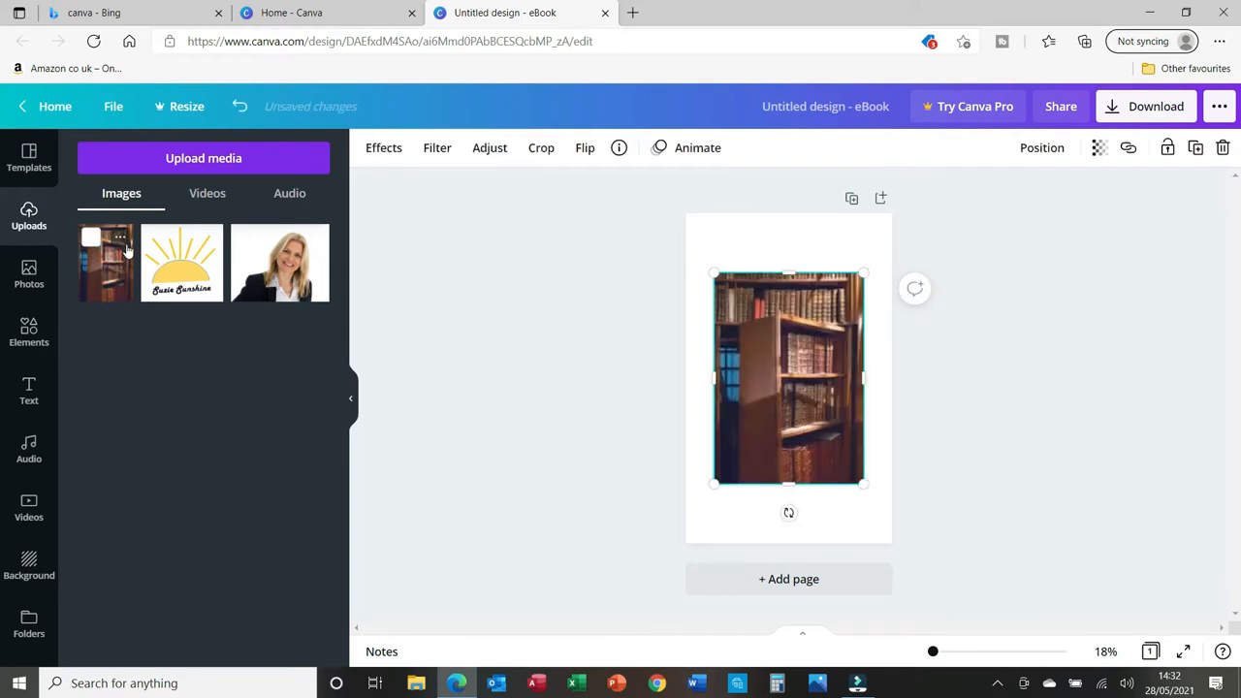
{"action": "left_click", "coordinate": [732, 236]}
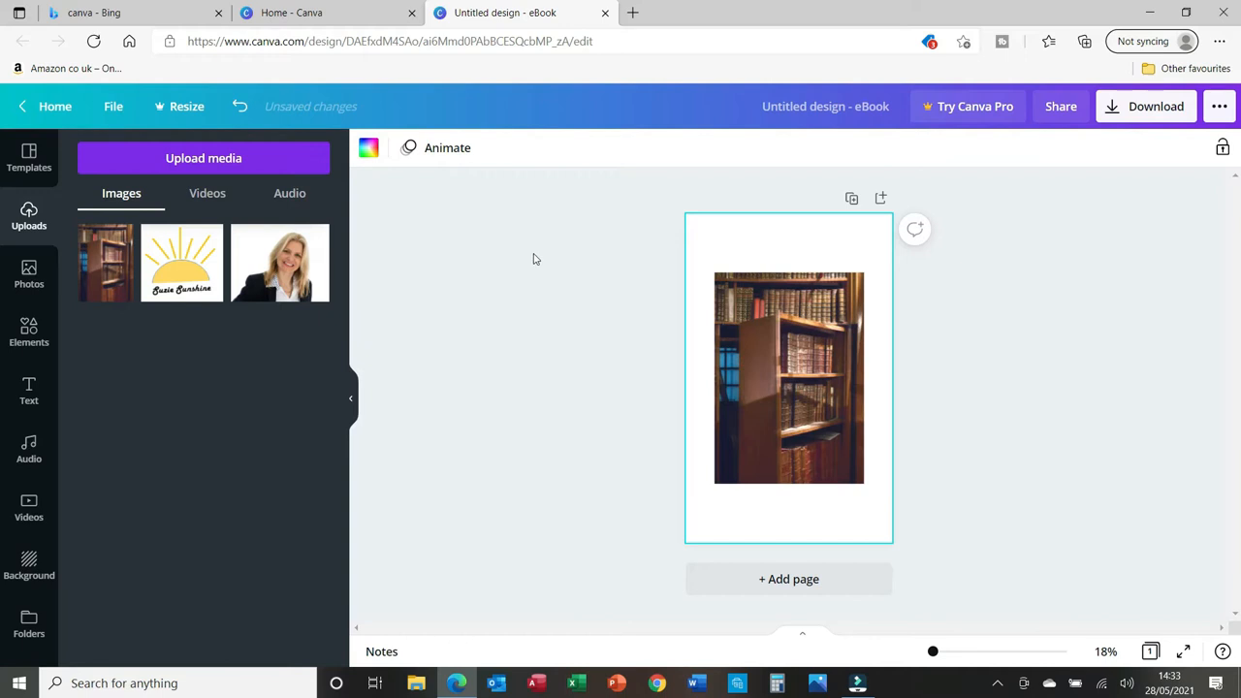
Place the 'I can I will' font combination across the top of the page
{"action": "left_click", "coordinate": [29, 390]}
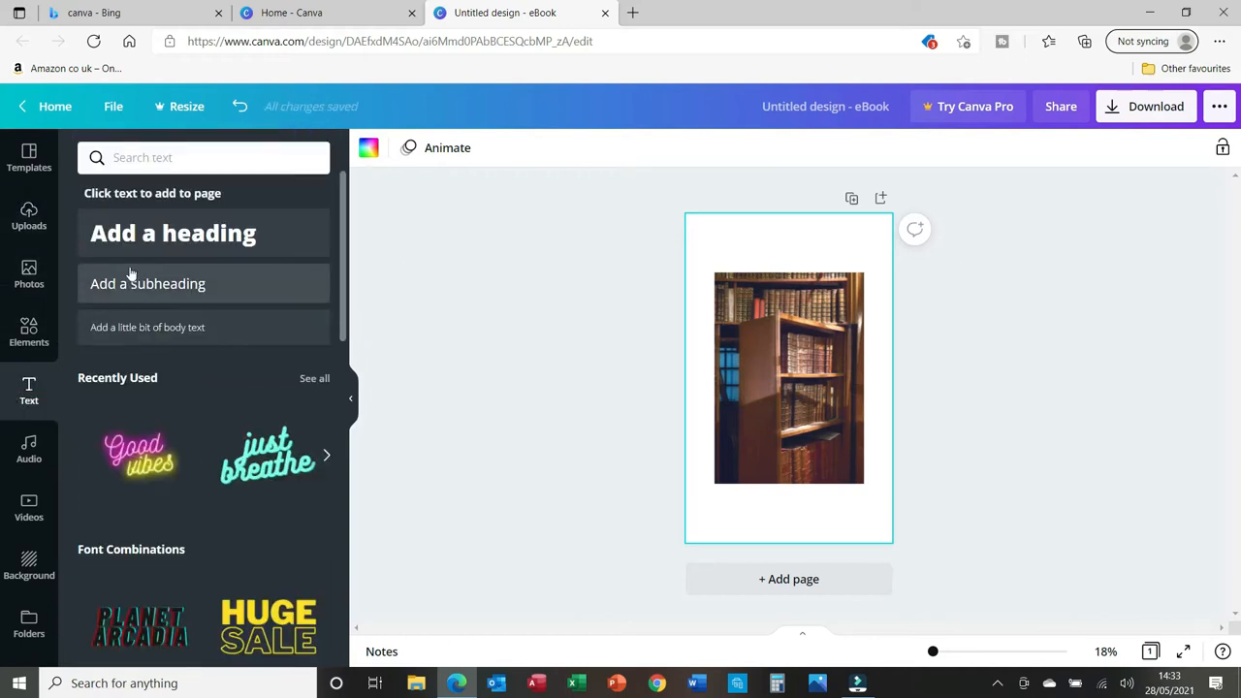
{"action": "left_click_drag", "start_coordinate": [343, 278], "coordinate": [329, 466]}
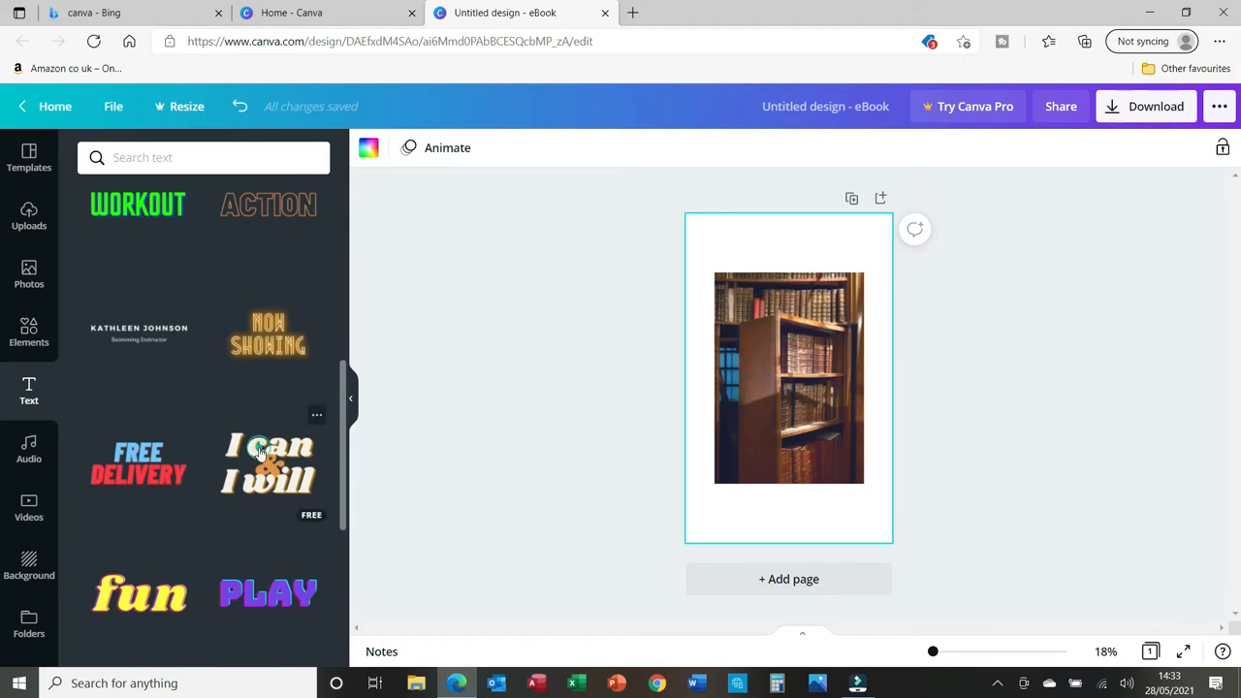
{"action": "left_click_drag", "start_coordinate": [260, 451], "coordinate": [664, 254]}
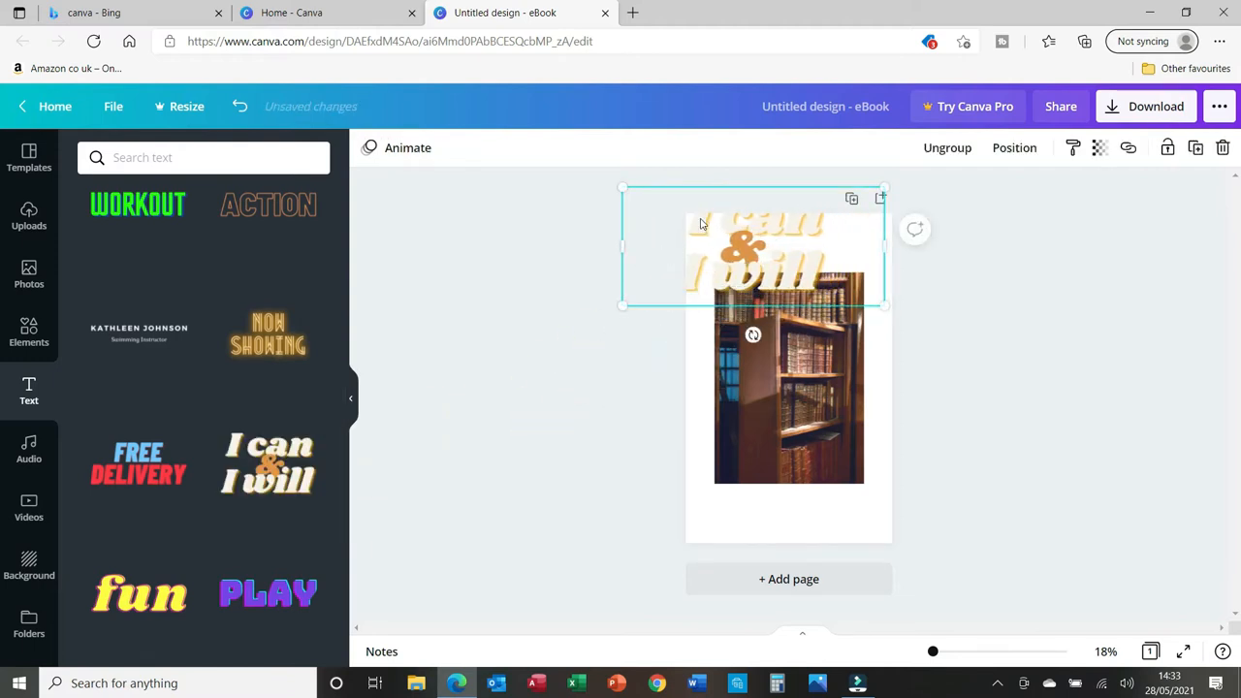
{"action": "left_click", "coordinate": [698, 225]}
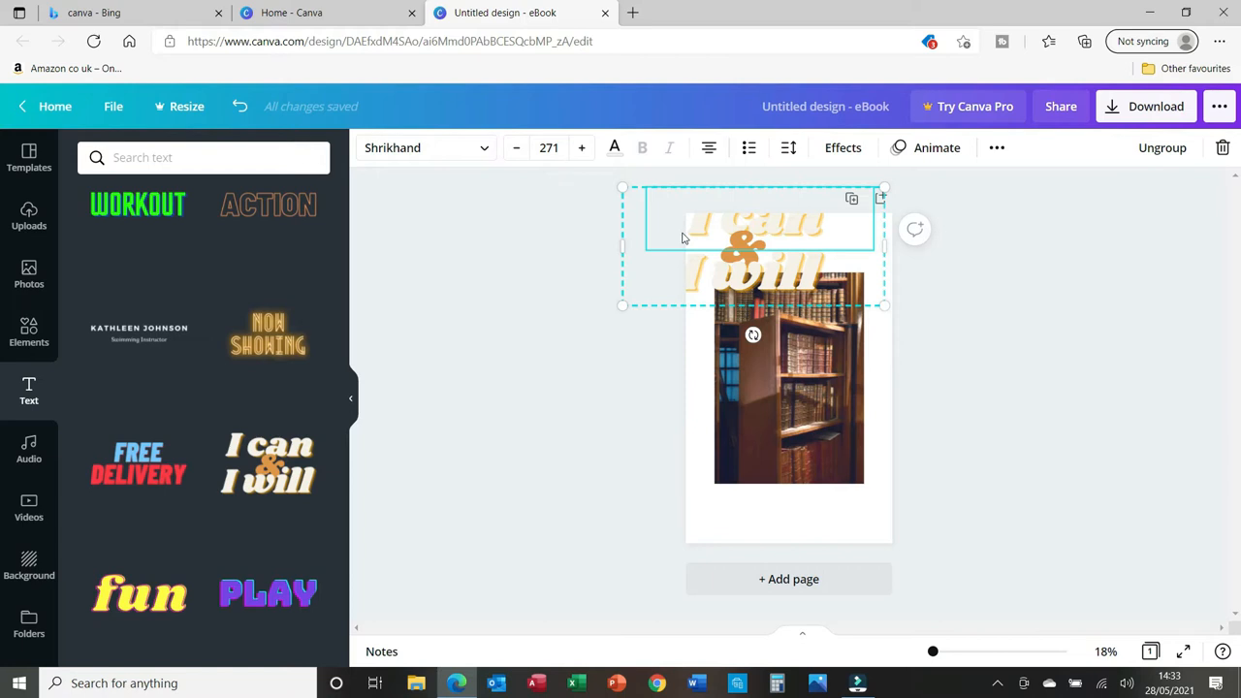
Widen the title group and replace 'I can' with 'Lydenlea'
{"action": "left_click_drag", "start_coordinate": [907, 269], "coordinate": [943, 271]}
{"action": "left_click", "coordinate": [848, 225]}
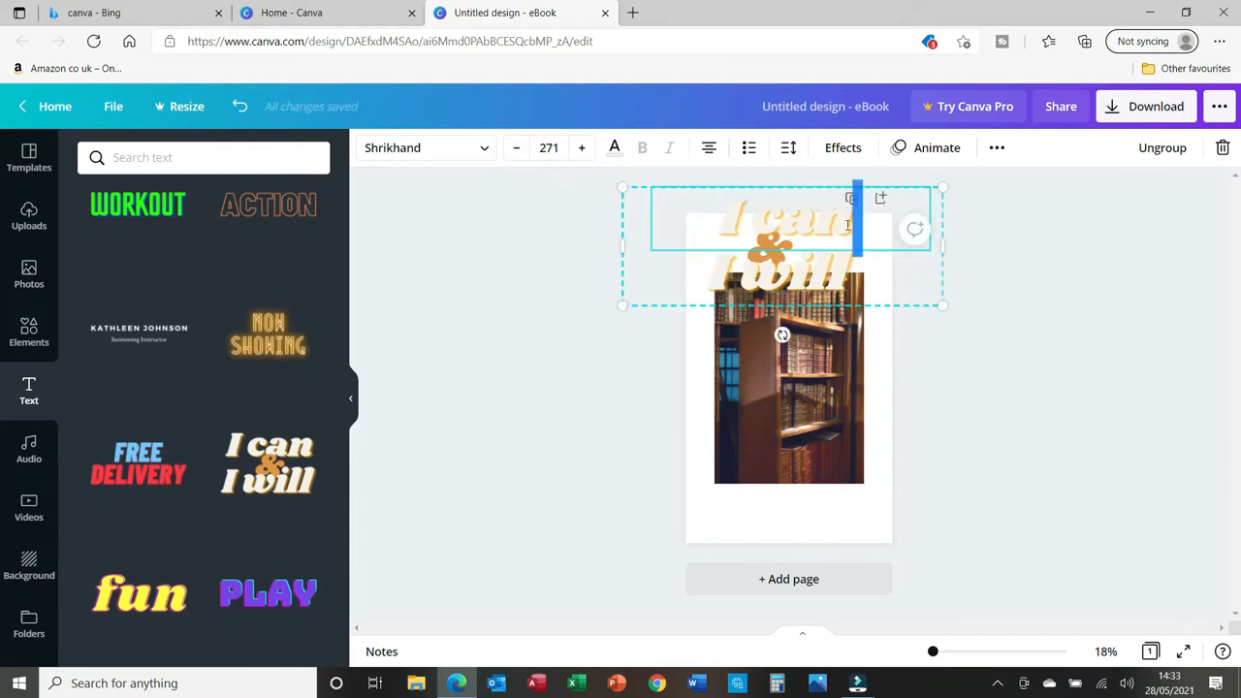
{"action": "left_click_drag", "start_coordinate": [724, 207], "coordinate": [878, 225]}
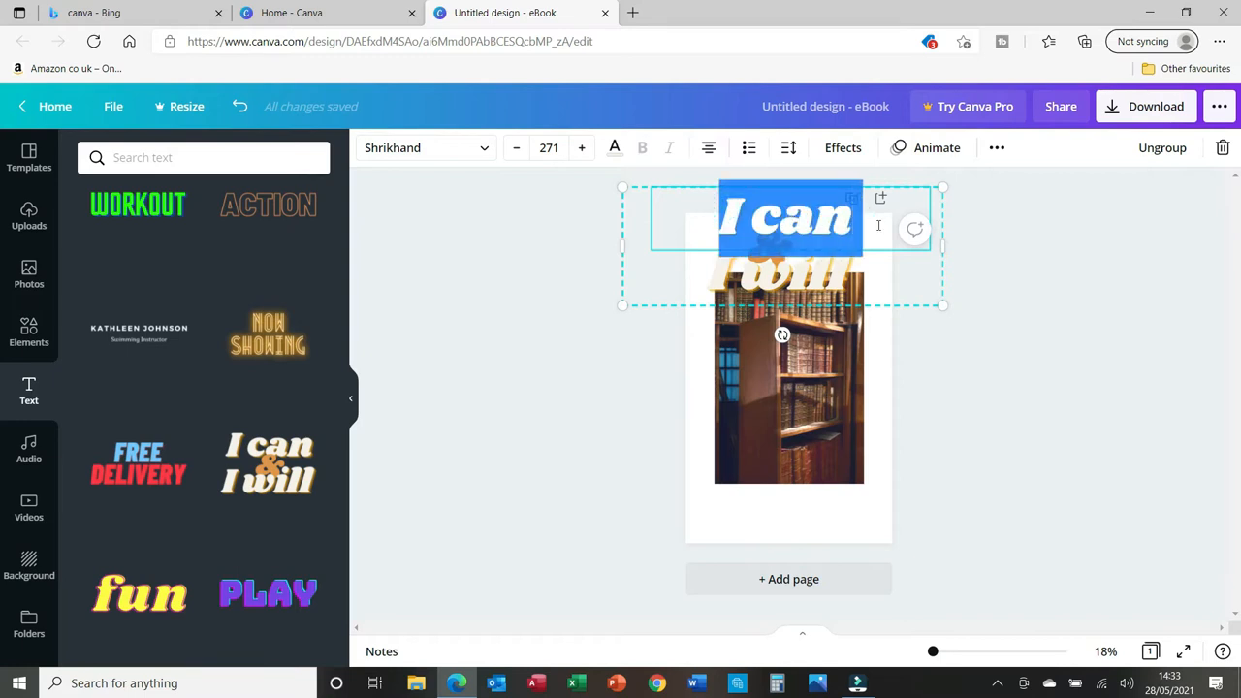
{"action": "key", "text": "BackSpace"}
{"action": "type", "text": "Lydenl"}
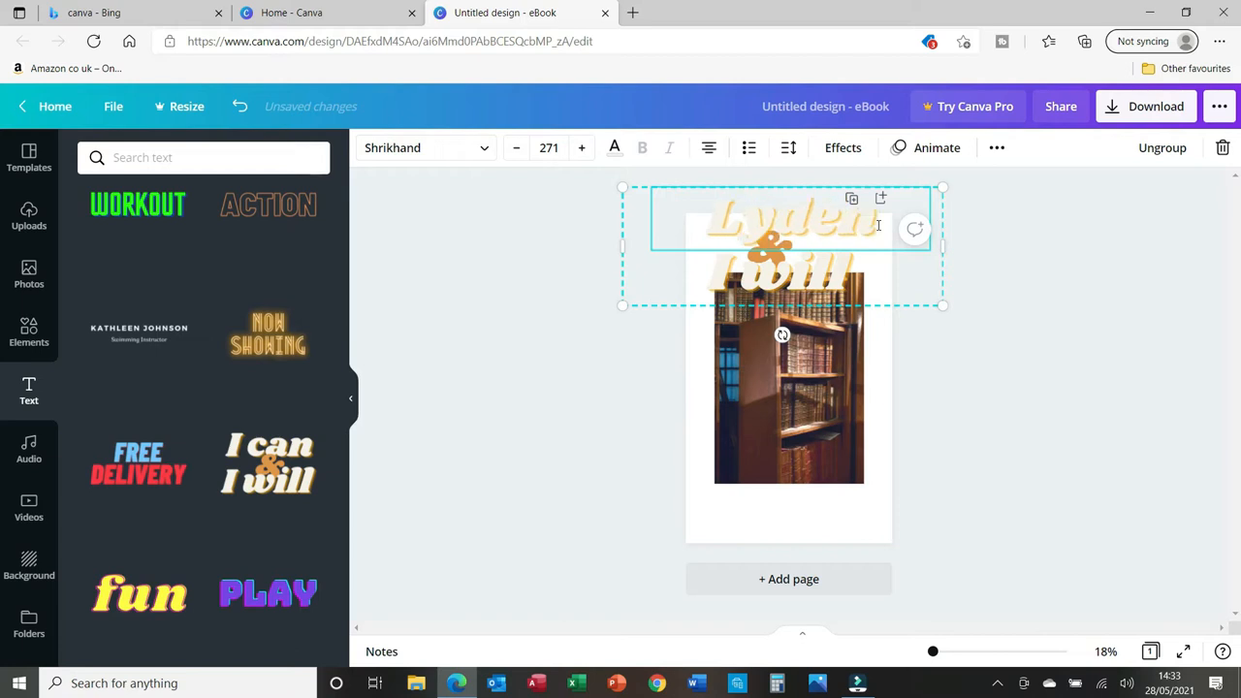
{"action": "type", "text": "e"}
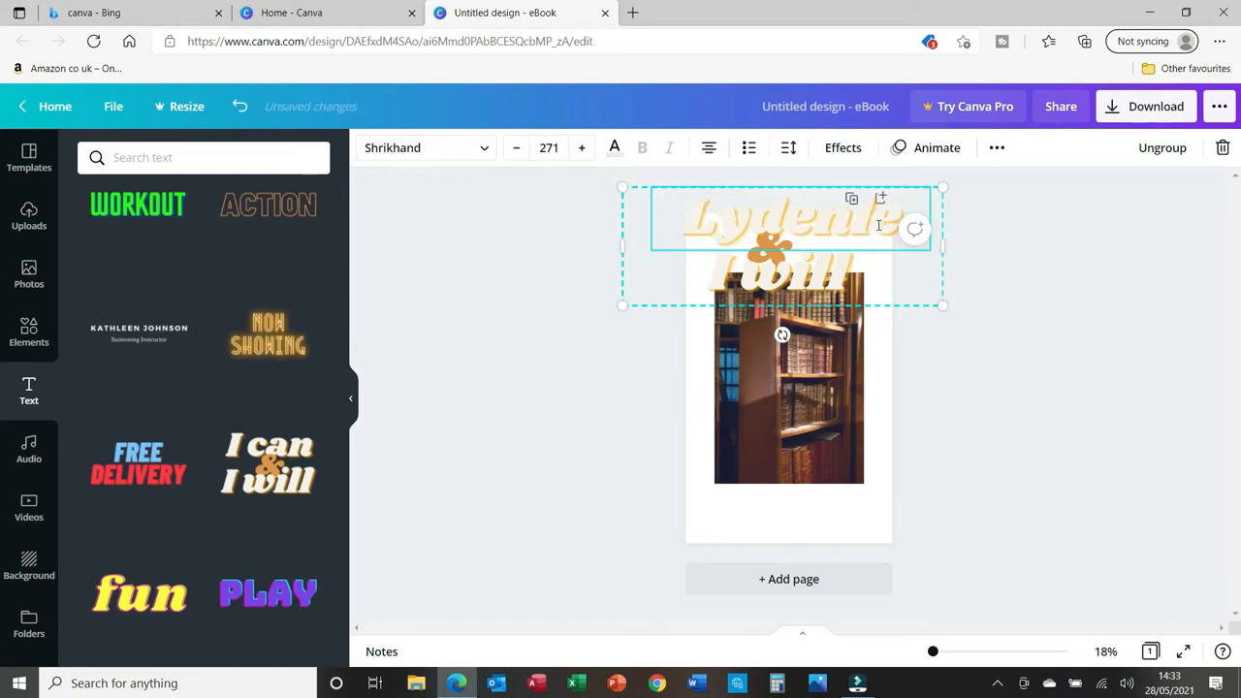
Replace 'will' on the second title line with 'Hall'
{"action": "left_click", "coordinate": [765, 266]}
{"action": "double_click", "coordinate": [766, 252]}
{"action": "left_click", "coordinate": [712, 258]}
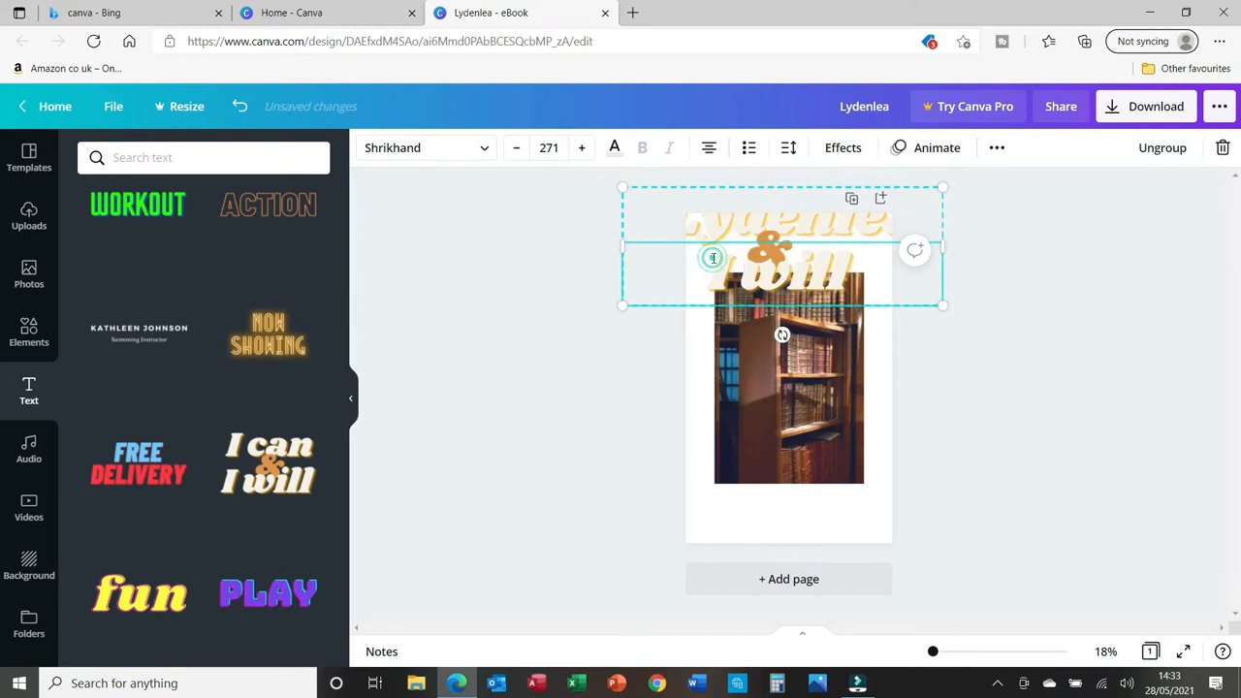
{"action": "left_click_drag", "start_coordinate": [716, 269], "coordinate": [868, 260]}
{"action": "key", "text": "BackSpace"}
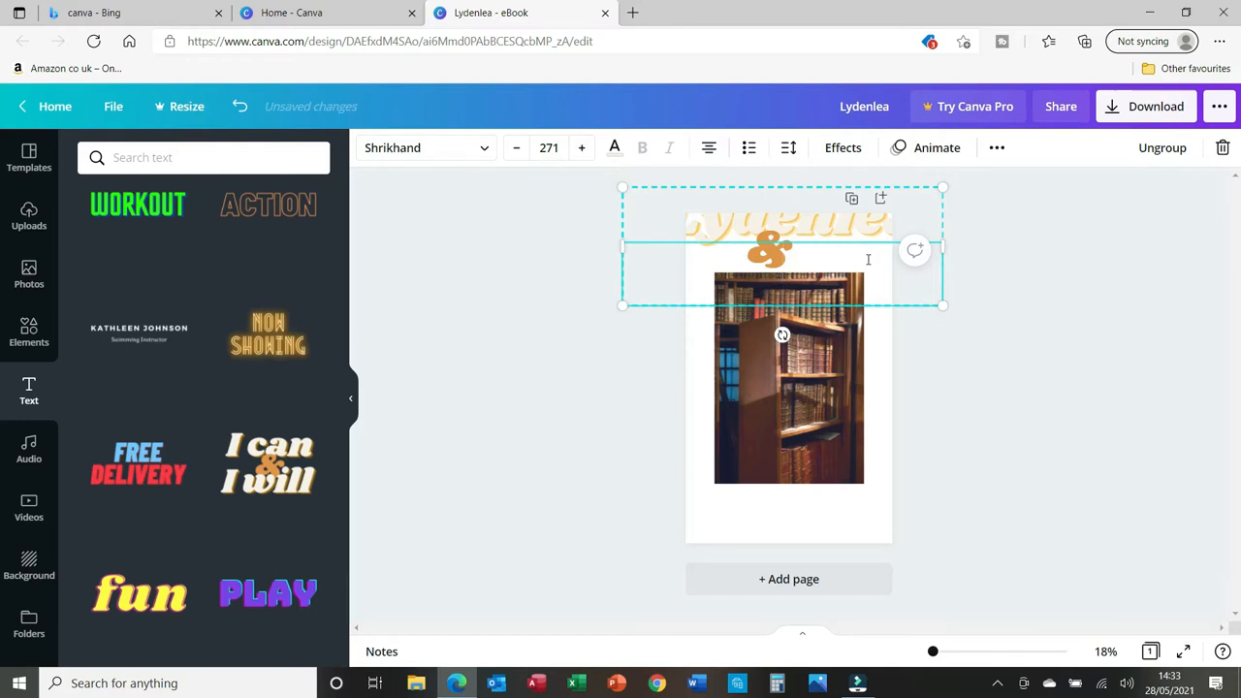
{"action": "type", "text": "Hall"}
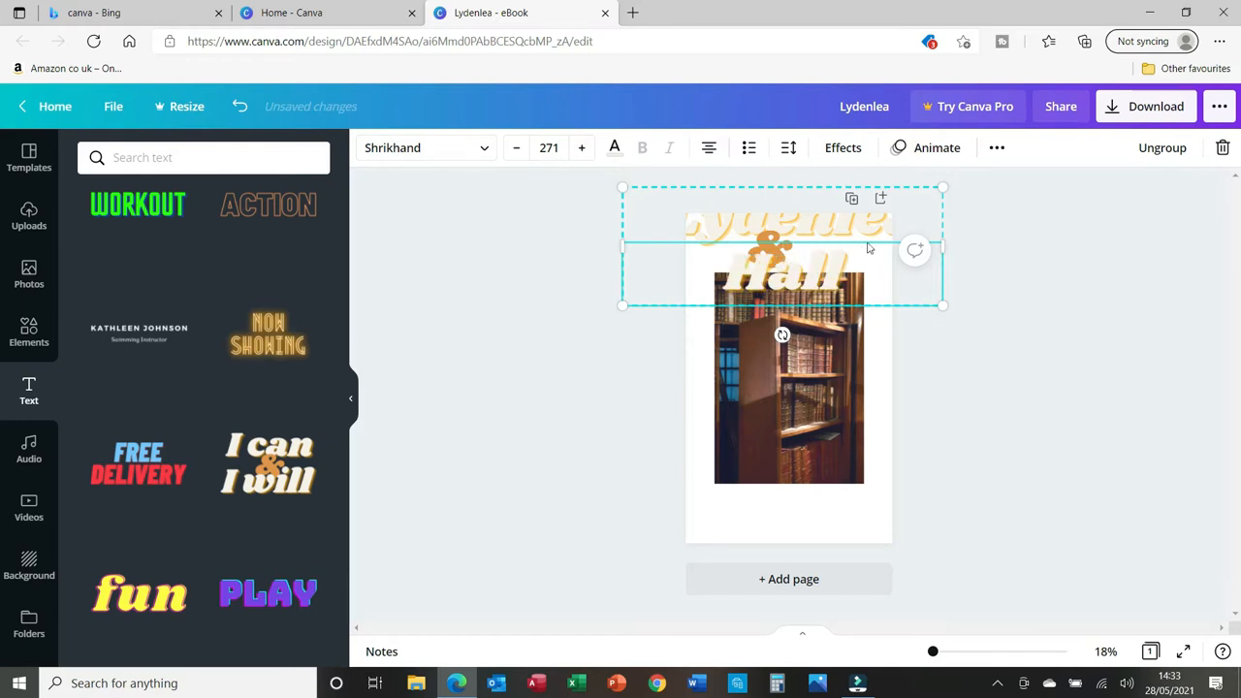
Delete the orange ampersand and resize the Lydenlea Hall title to fit the page width
{"action": "double_click", "coordinate": [757, 241]}
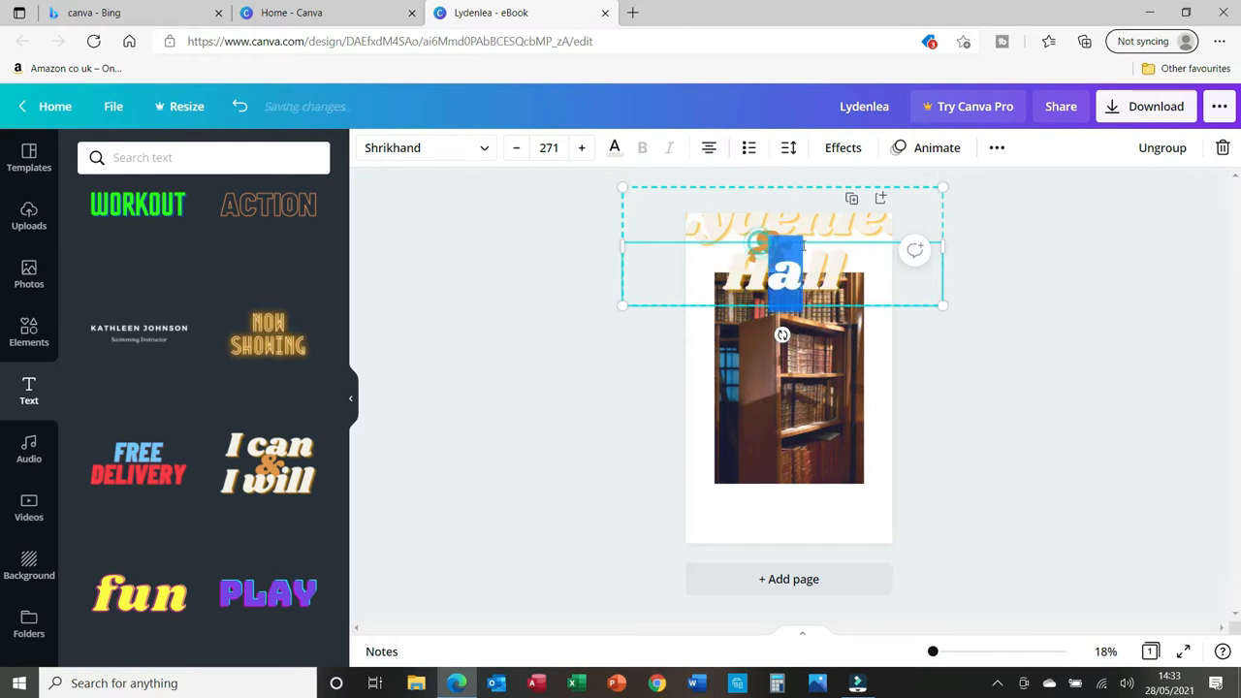
{"action": "left_click", "coordinate": [787, 233]}
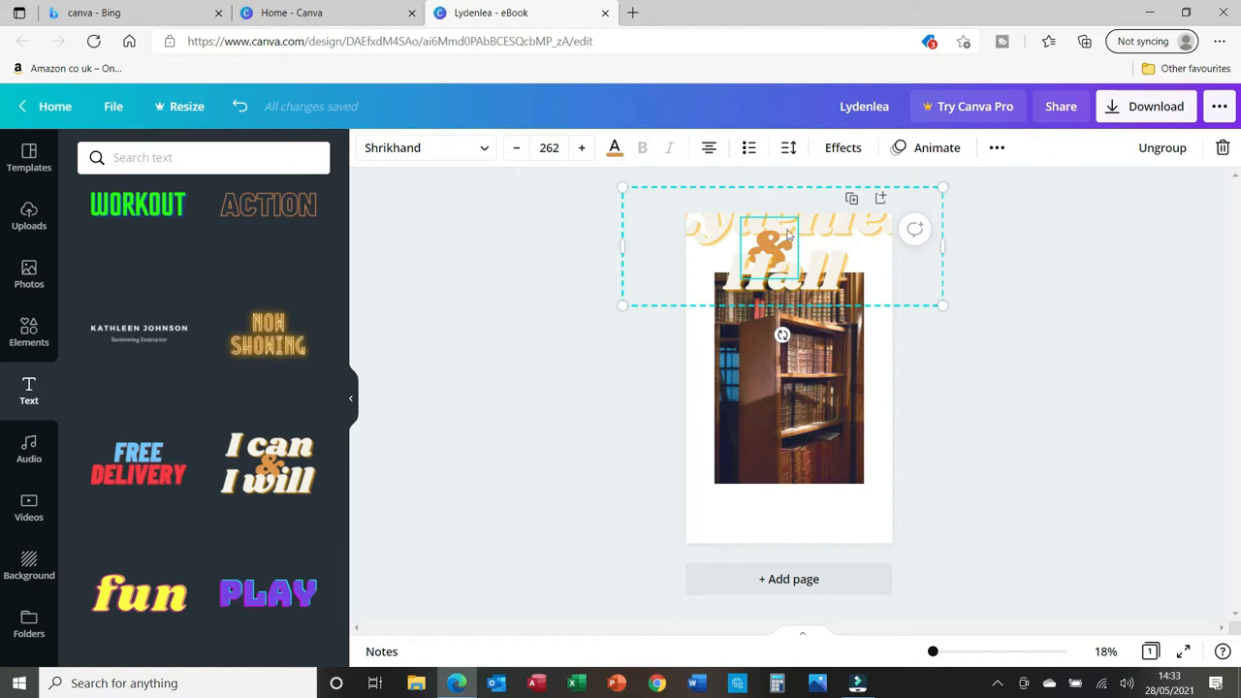
{"action": "key", "text": "Delete"}
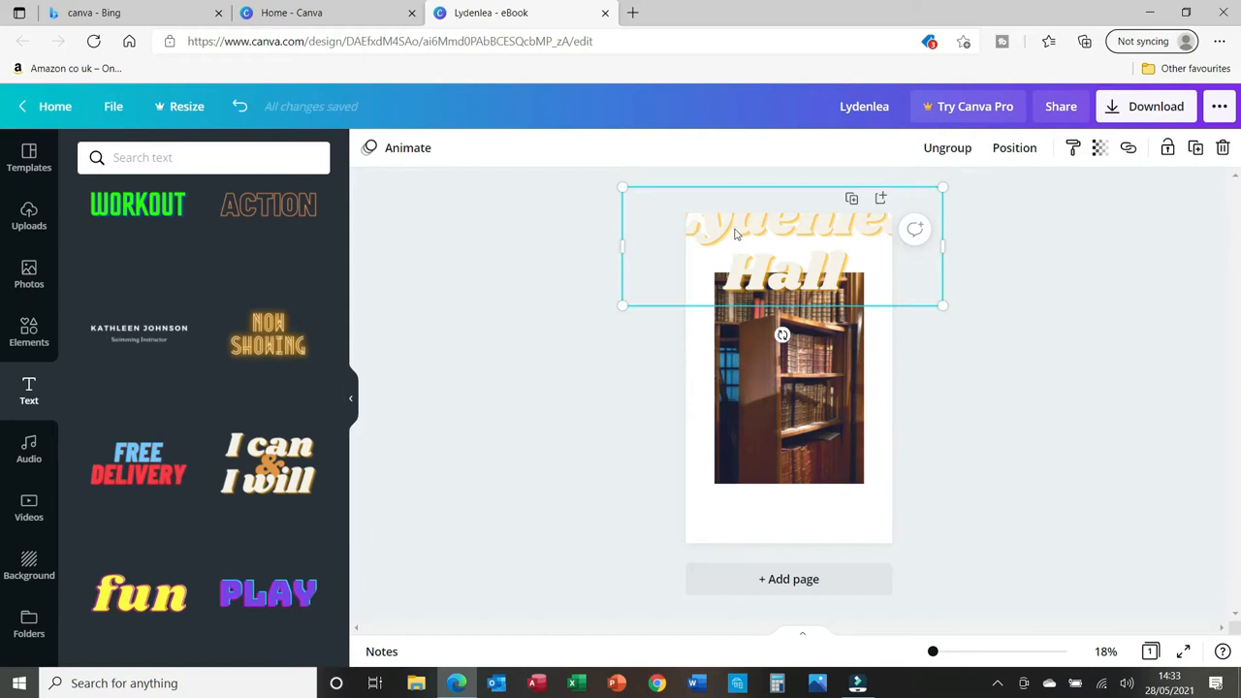
{"action": "left_click", "coordinate": [743, 185]}
{"action": "left_click", "coordinate": [750, 243]}
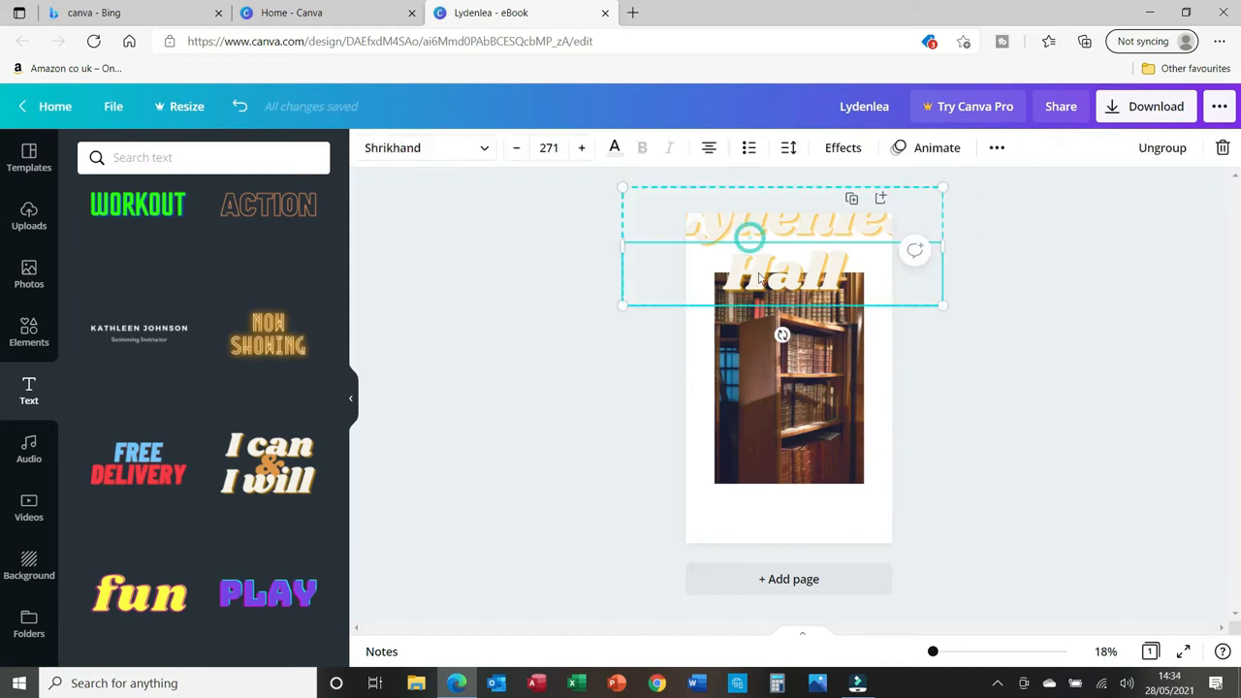
{"action": "left_click_drag", "start_coordinate": [937, 201], "coordinate": [946, 257]}
{"action": "left_click", "coordinate": [917, 381]}
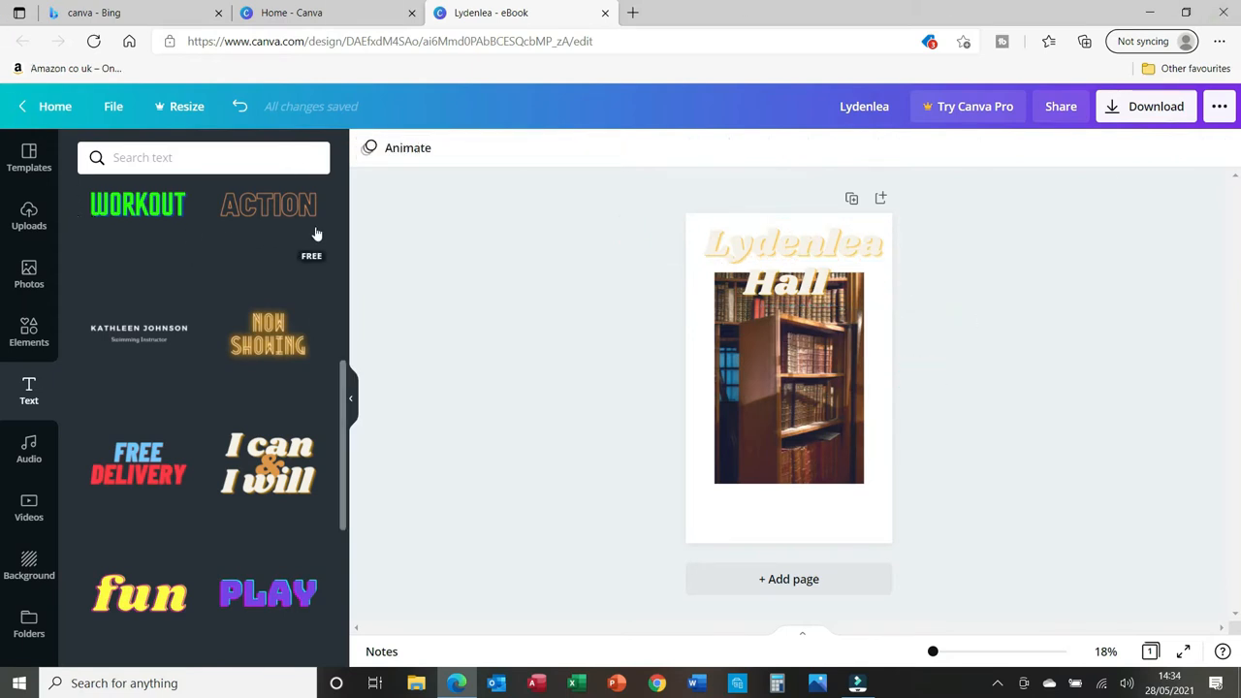
{"action": "left_click_drag", "start_coordinate": [342, 430], "coordinate": [355, 227]}
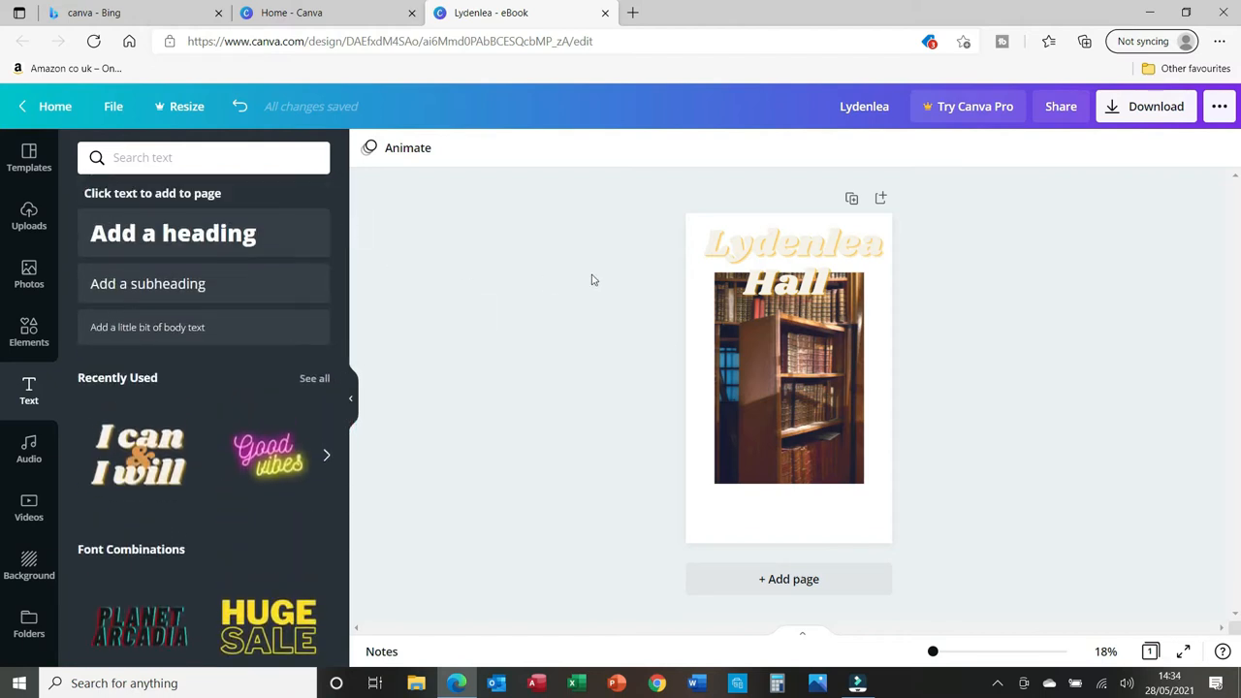
Add a bold heading with the author's name and move it below the bookshelf image
{"action": "left_click", "coordinate": [760, 252]}
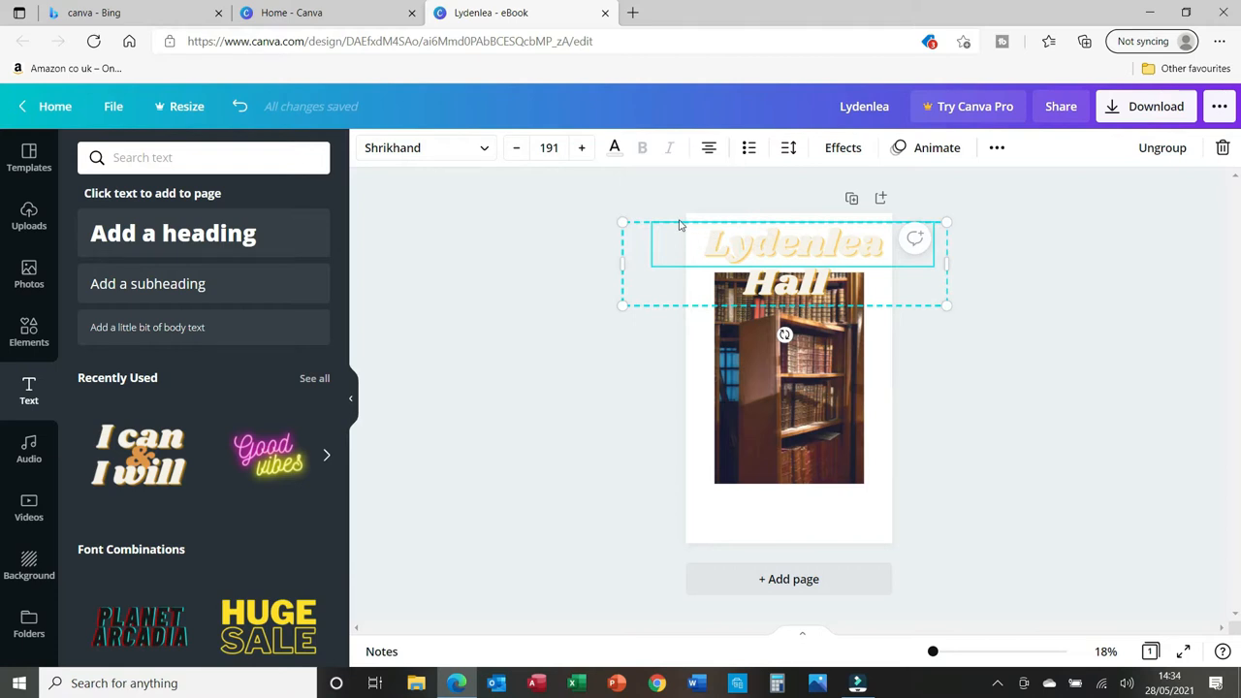
{"action": "left_click", "coordinate": [117, 234]}
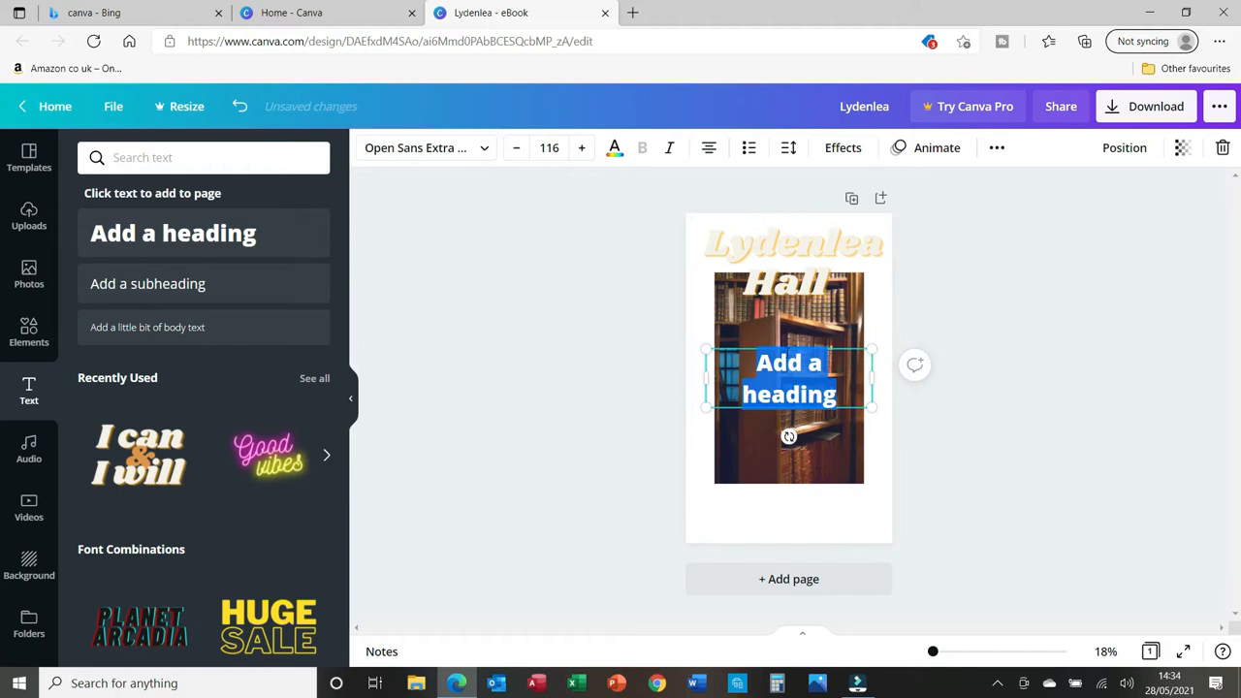
{"action": "type", "text": "Suzanne"}
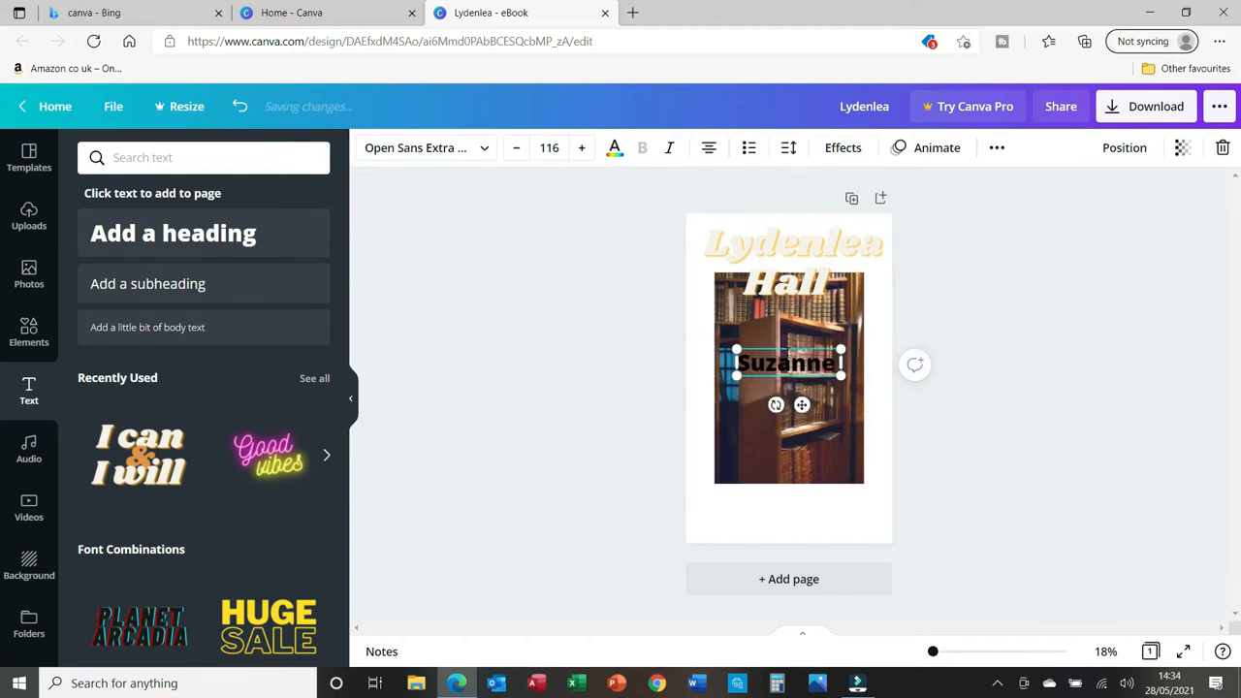
{"action": "type", "text": " Miller"}
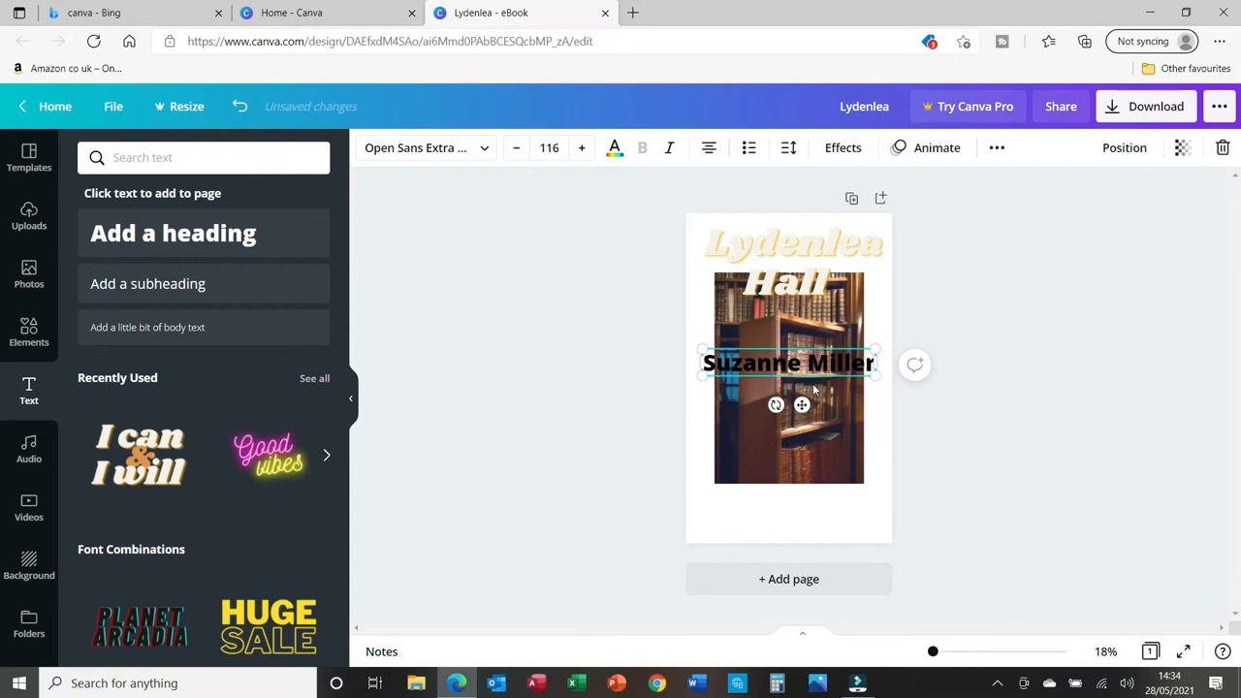
{"action": "left_click_drag", "start_coordinate": [818, 376], "coordinate": [819, 522]}
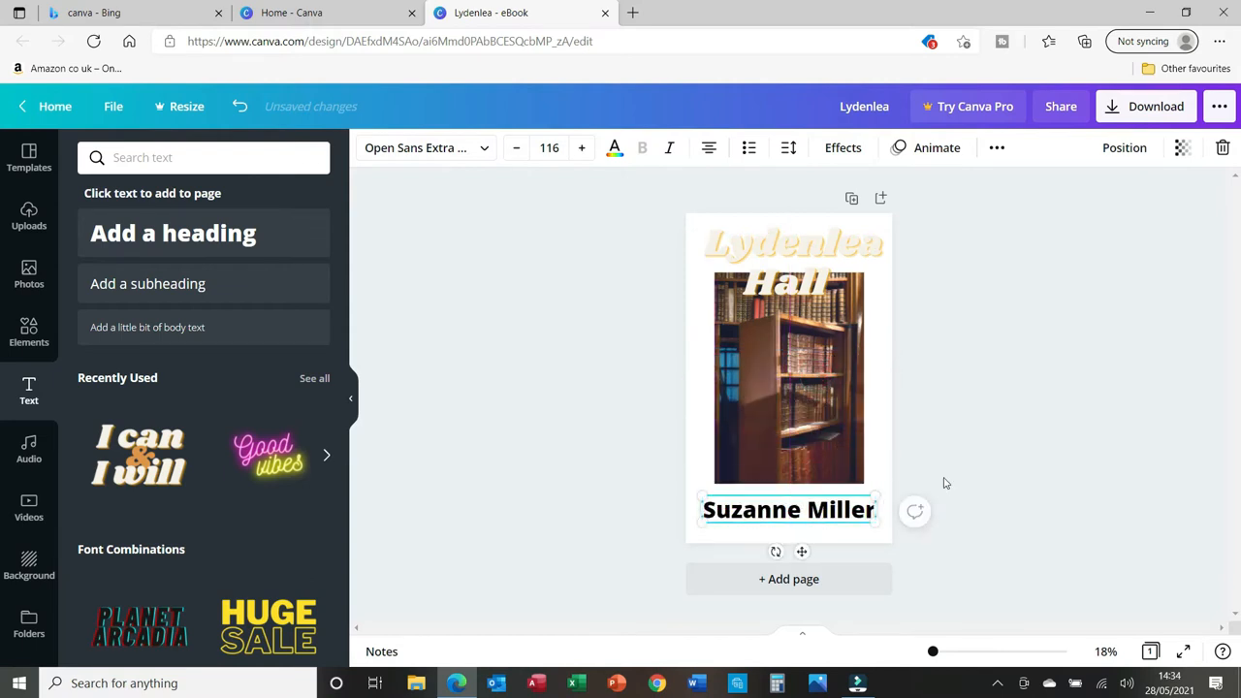
{"action": "left_click", "coordinate": [941, 480]}
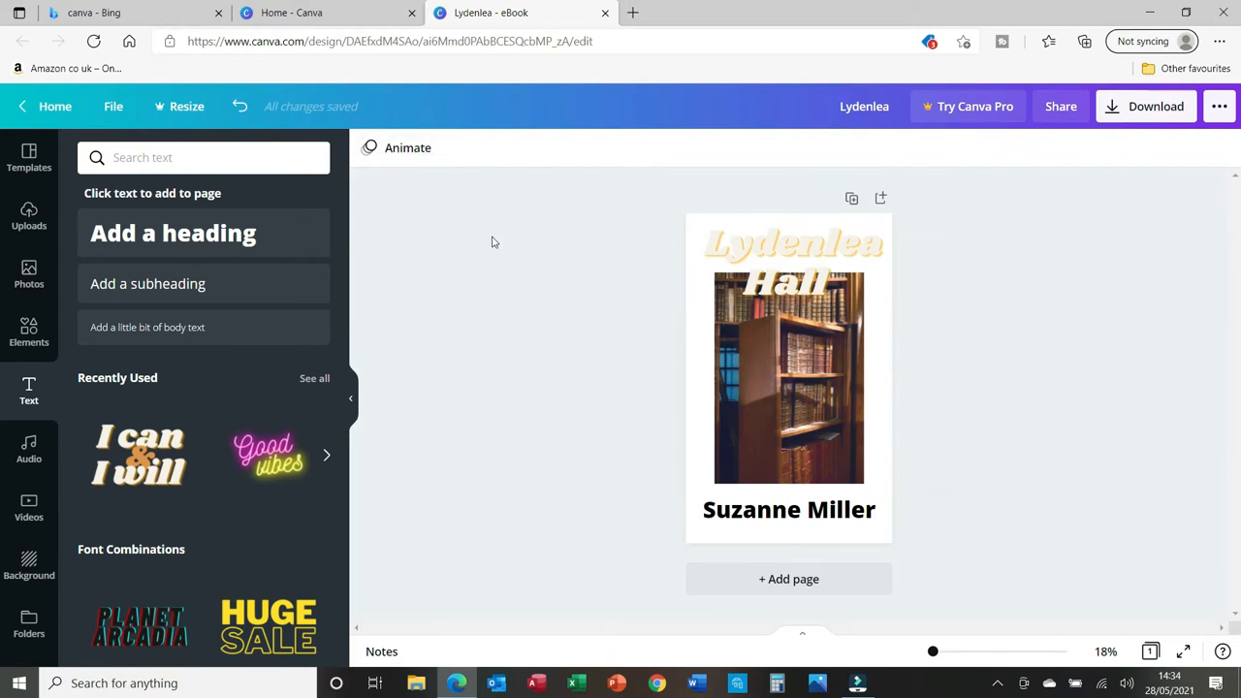
{"action": "left_click", "coordinate": [727, 312]}
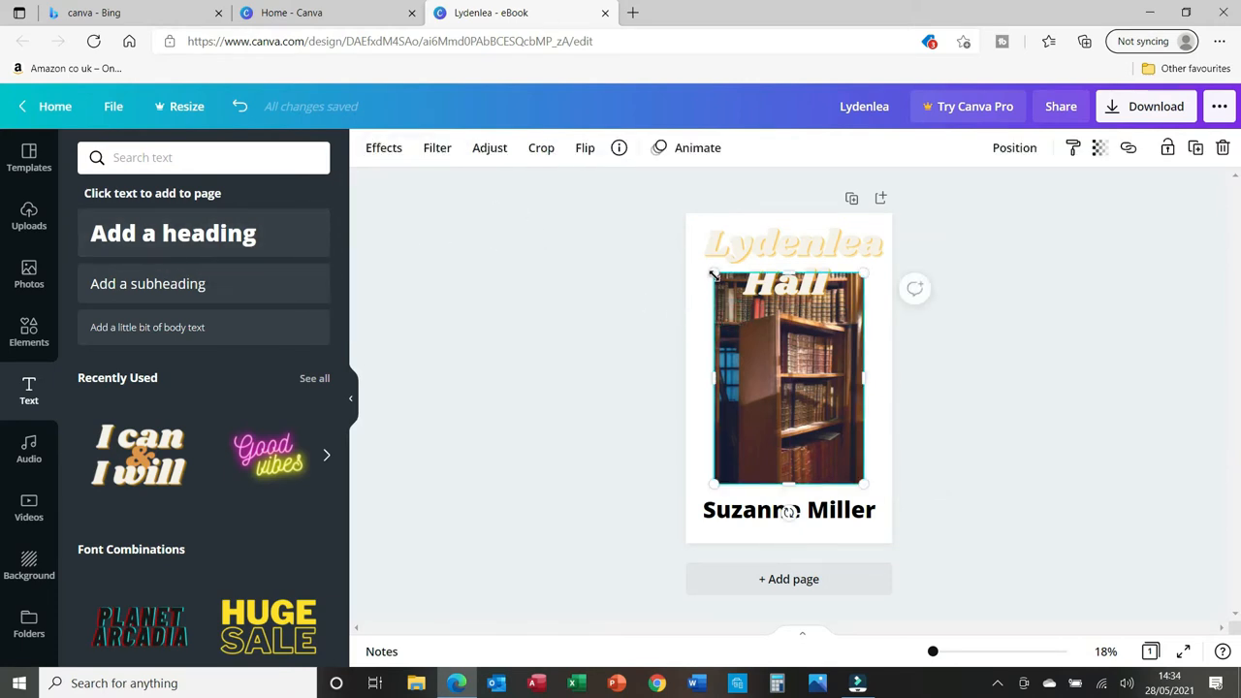
Stretch and centre the bookshelf image to 1,290 × 1,785, spanning the cover's full width
{"action": "left_click_drag", "start_coordinate": [709, 268], "coordinate": [702, 257]}
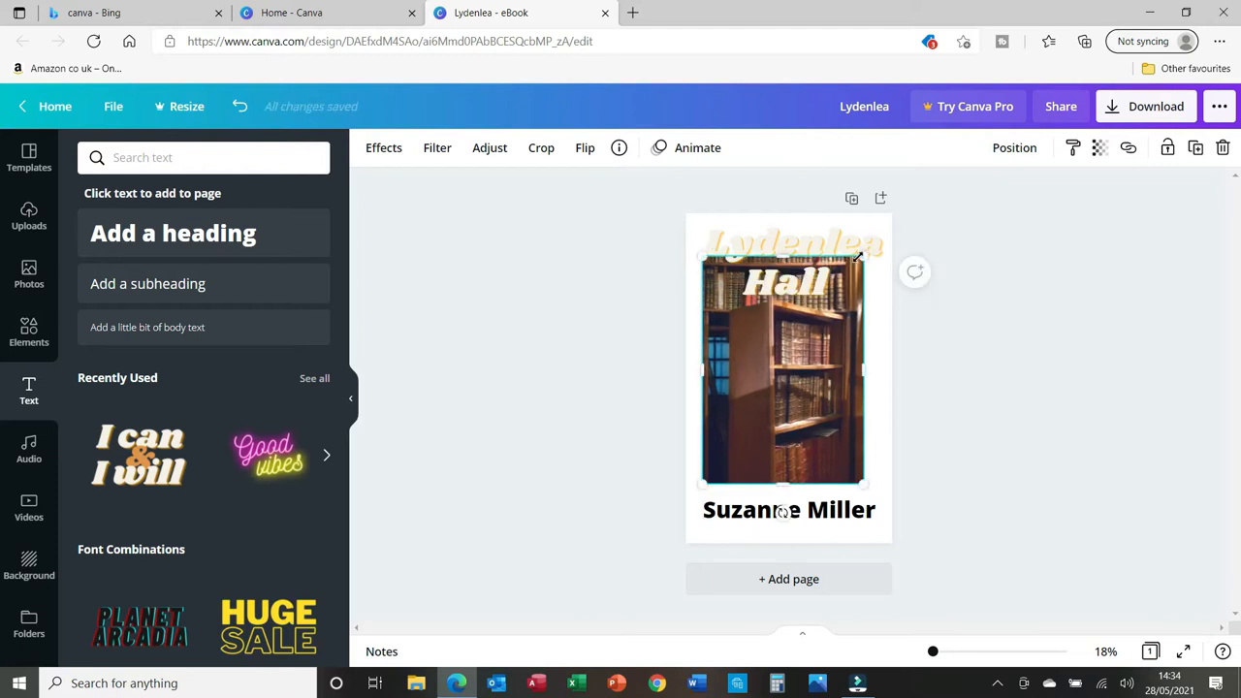
{"action": "left_click_drag", "start_coordinate": [859, 254], "coordinate": [882, 229]}
{"action": "left_click_drag", "start_coordinate": [694, 227], "coordinate": [690, 229]}
{"action": "left_click_drag", "start_coordinate": [803, 347], "coordinate": [799, 348]}
{"action": "left_click_drag", "start_coordinate": [886, 352], "coordinate": [892, 353]}
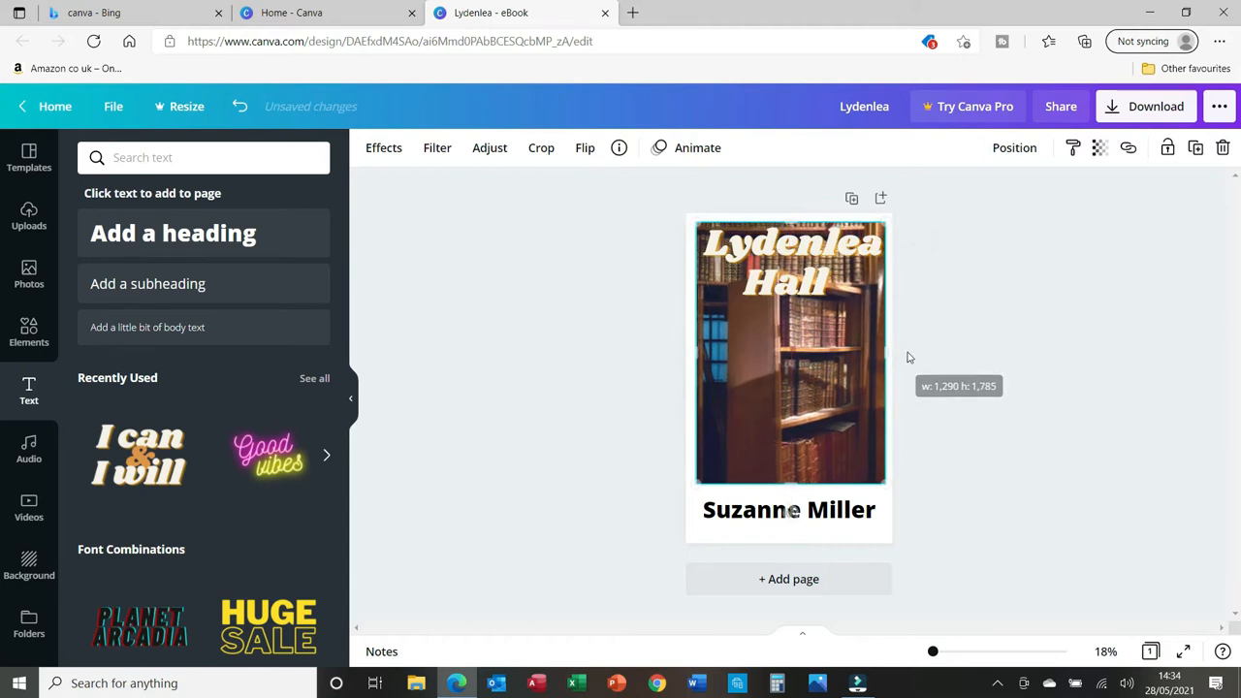
{"action": "left_click", "coordinate": [903, 516]}
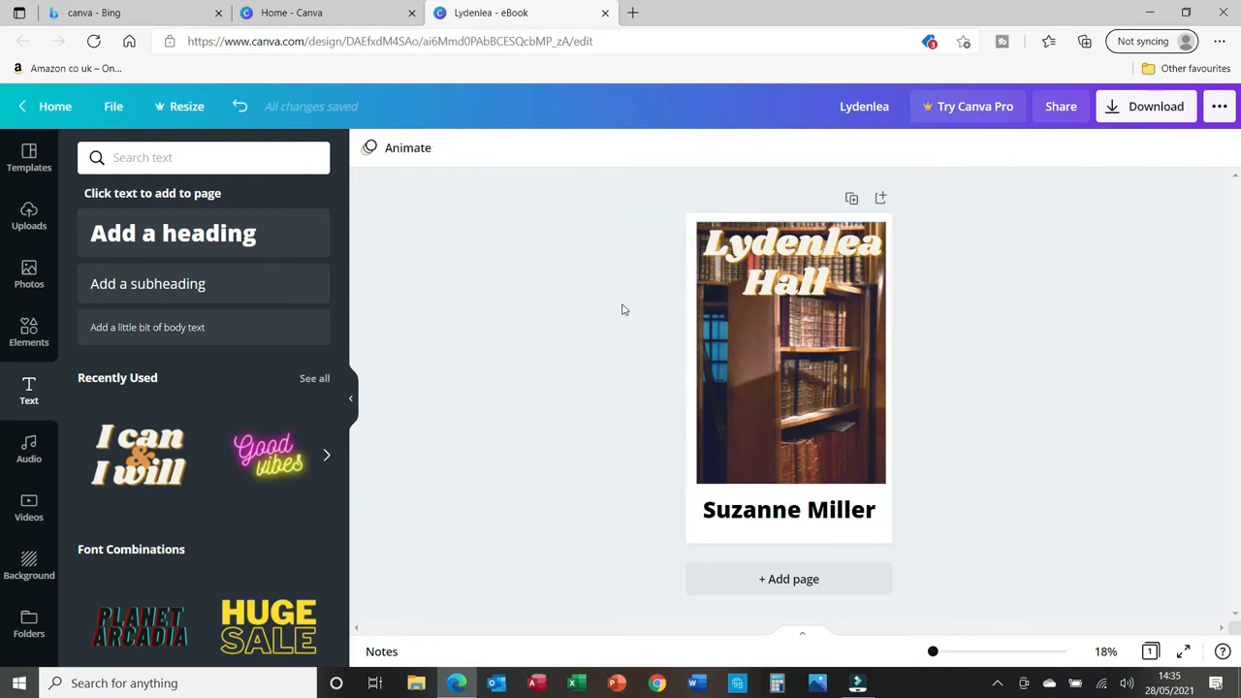
Download the cover as Lydenlea.jpg, switching the file type from PDF standard to JPG
{"action": "left_click", "coordinate": [1154, 109]}
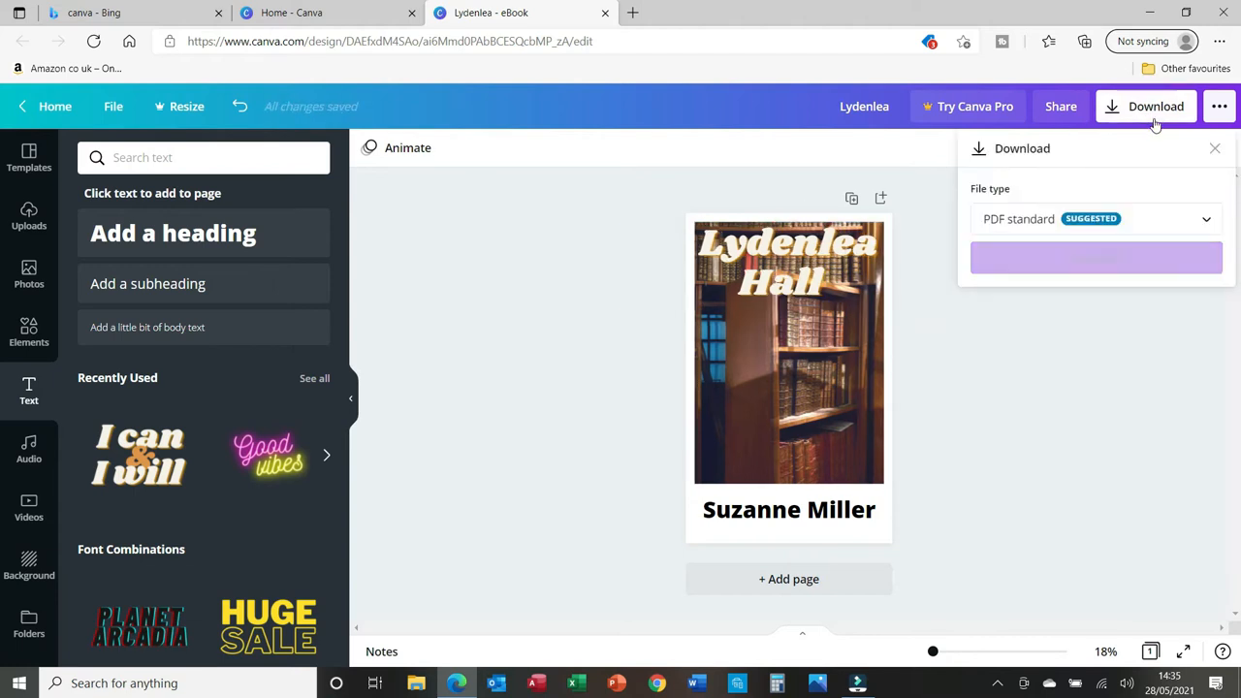
{"action": "left_click", "coordinate": [1018, 230]}
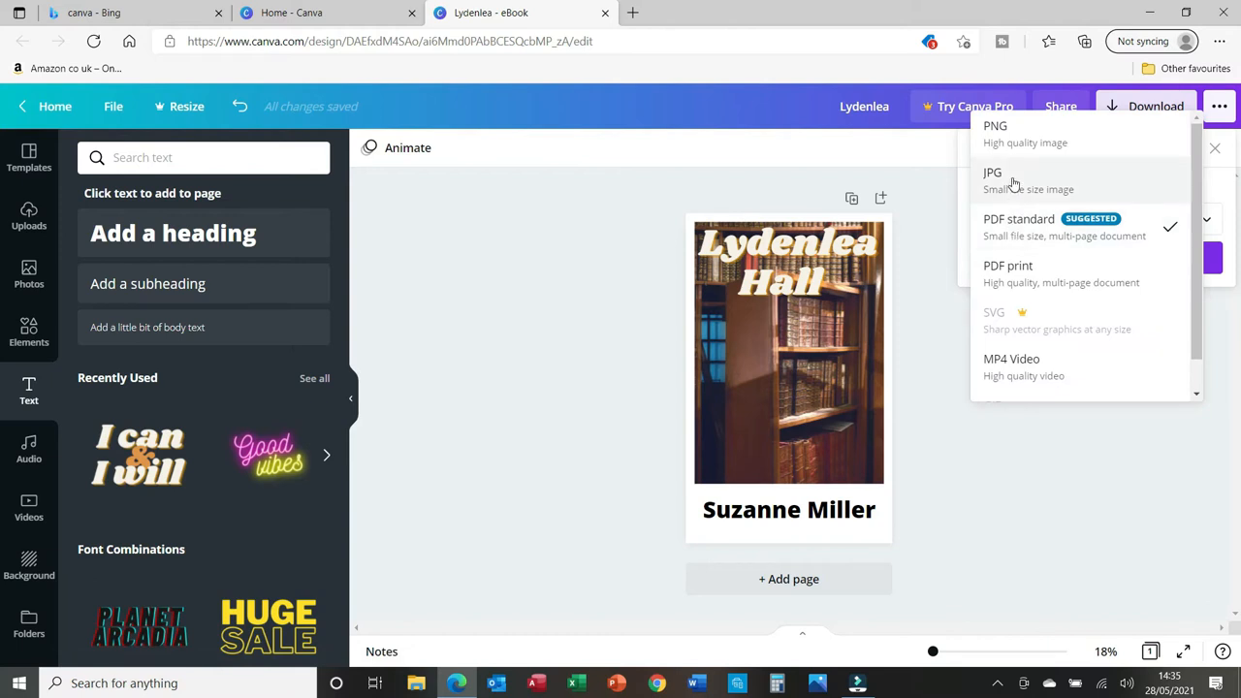
{"action": "left_click", "coordinate": [1014, 180]}
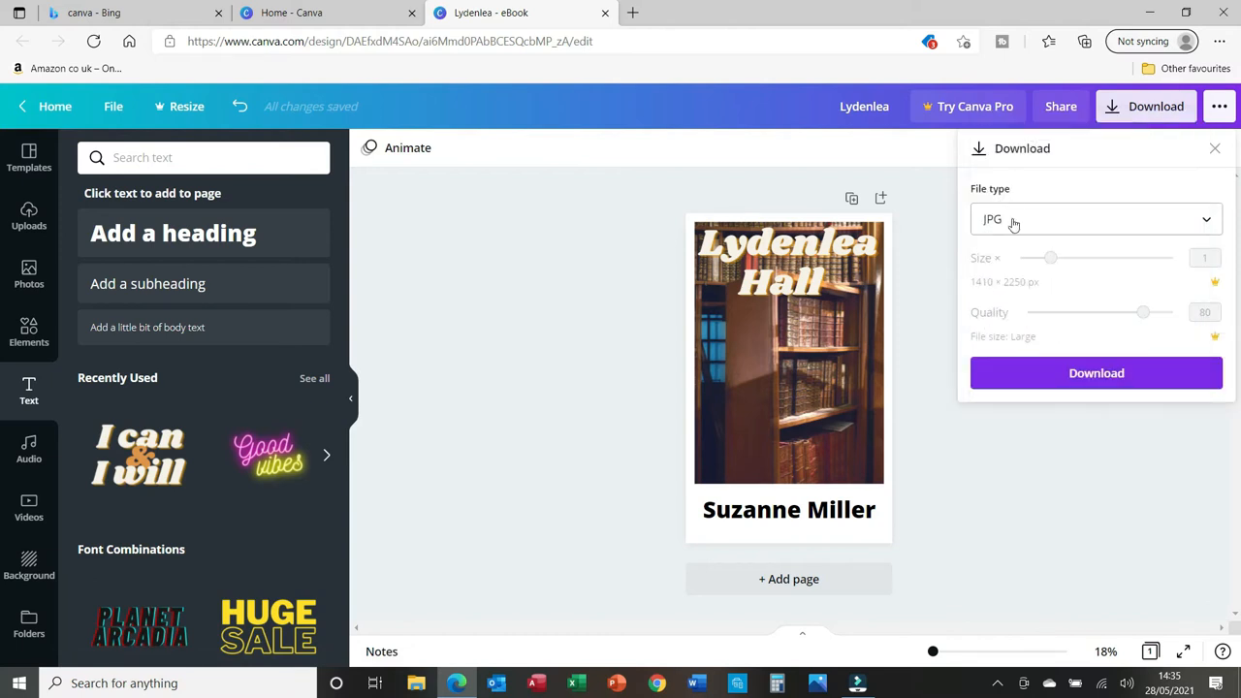
{"action": "left_click", "coordinate": [1047, 374]}
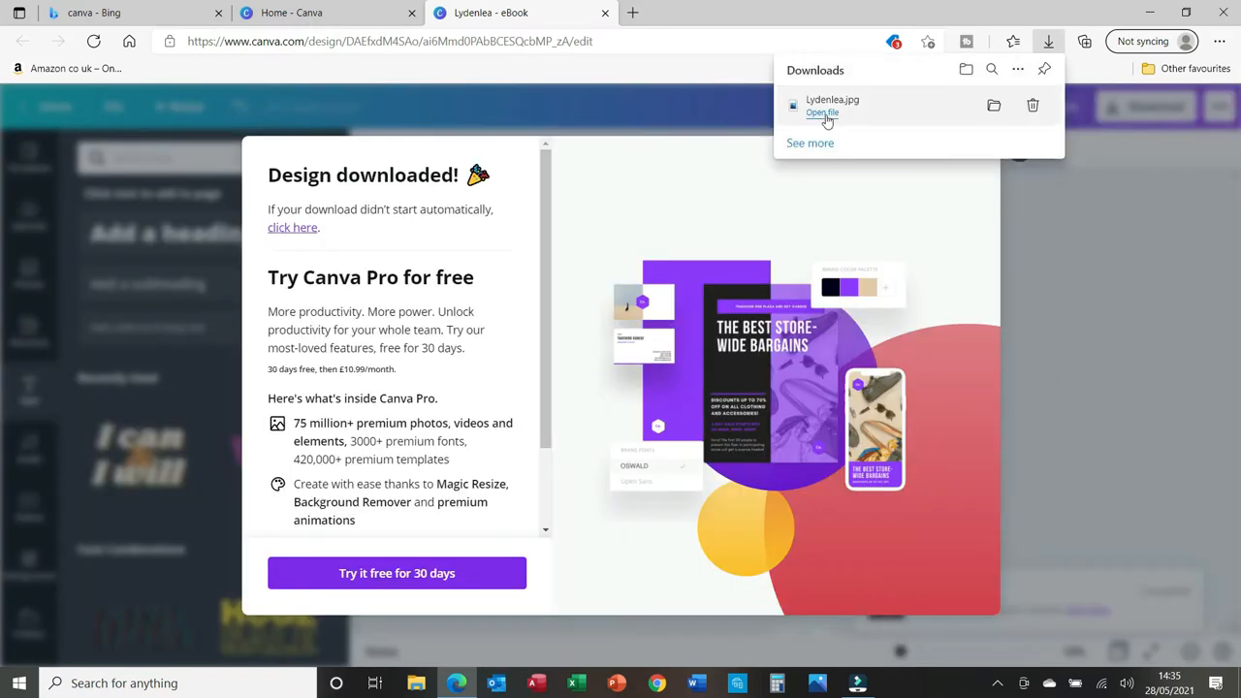
Open Lydenlea.jpg in Photos and start a Save as copy, editing the file name
{"action": "left_click", "coordinate": [823, 113]}
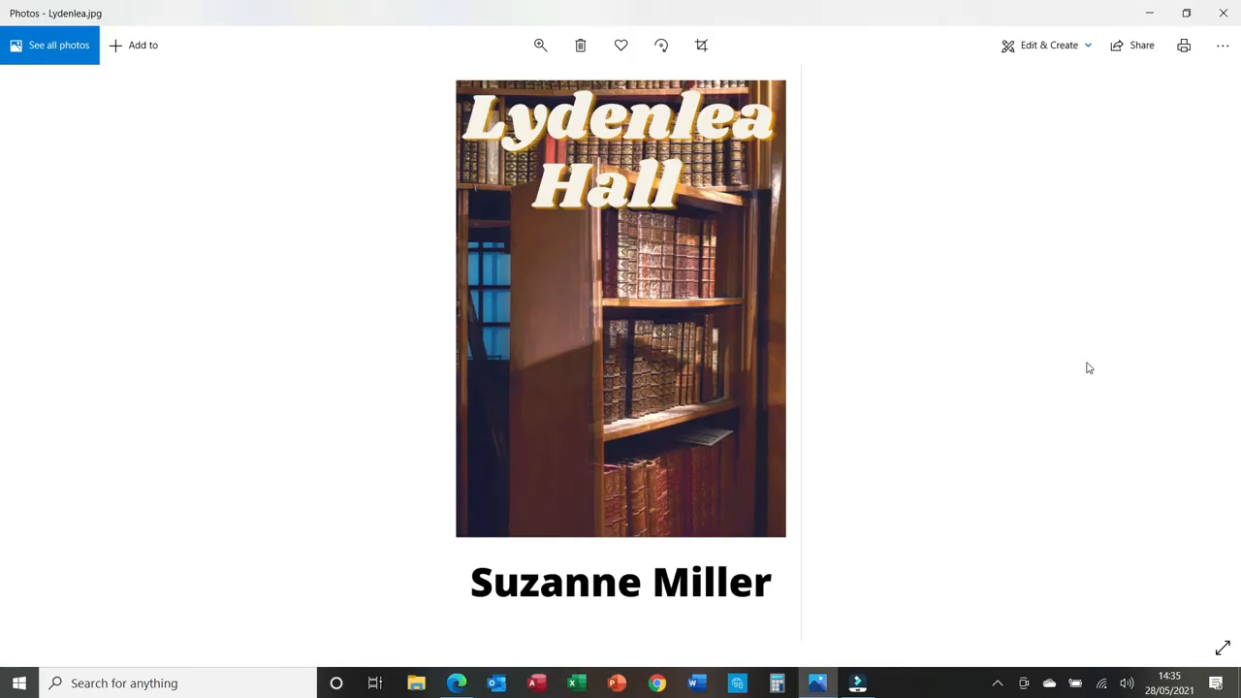
{"action": "left_click", "coordinate": [1223, 46]}
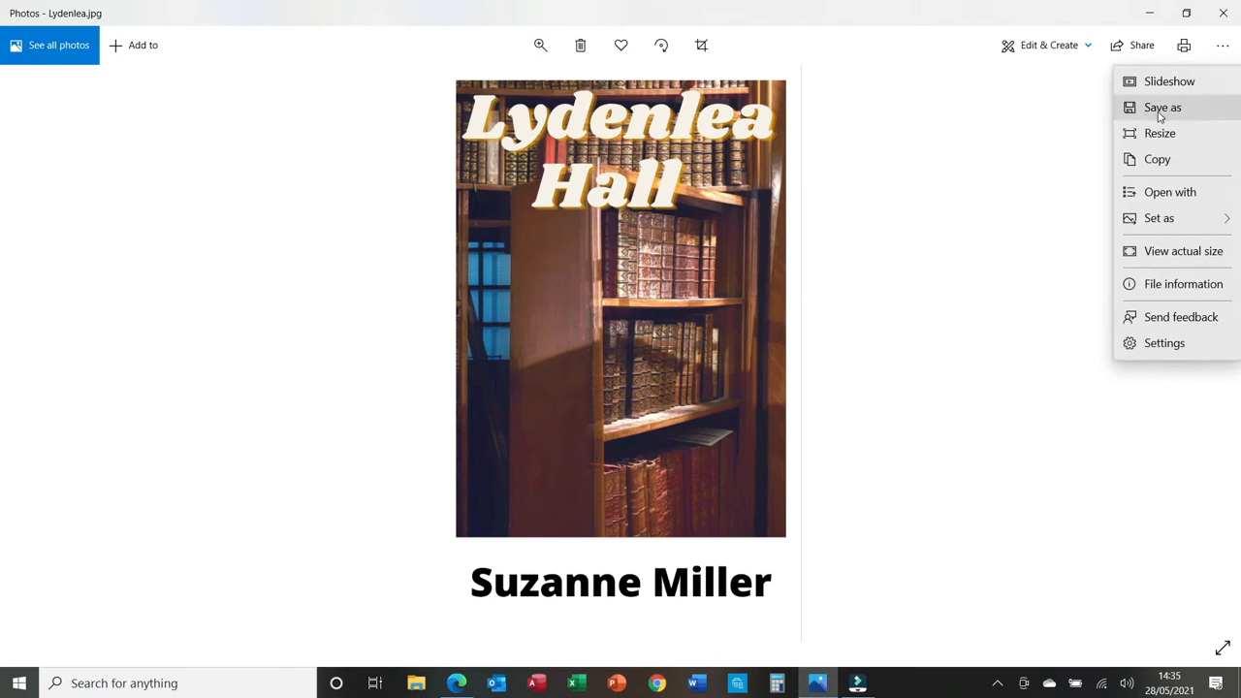
{"action": "left_click", "coordinate": [1160, 107]}
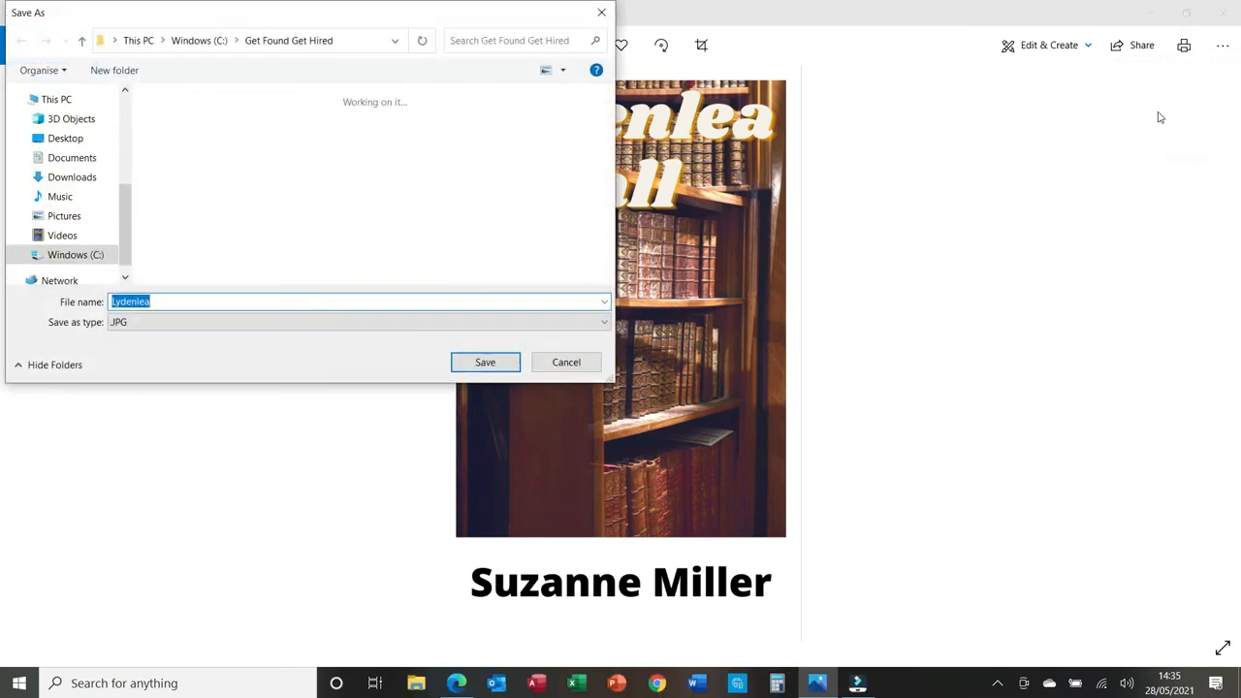
{"action": "left_click", "coordinate": [204, 300]}
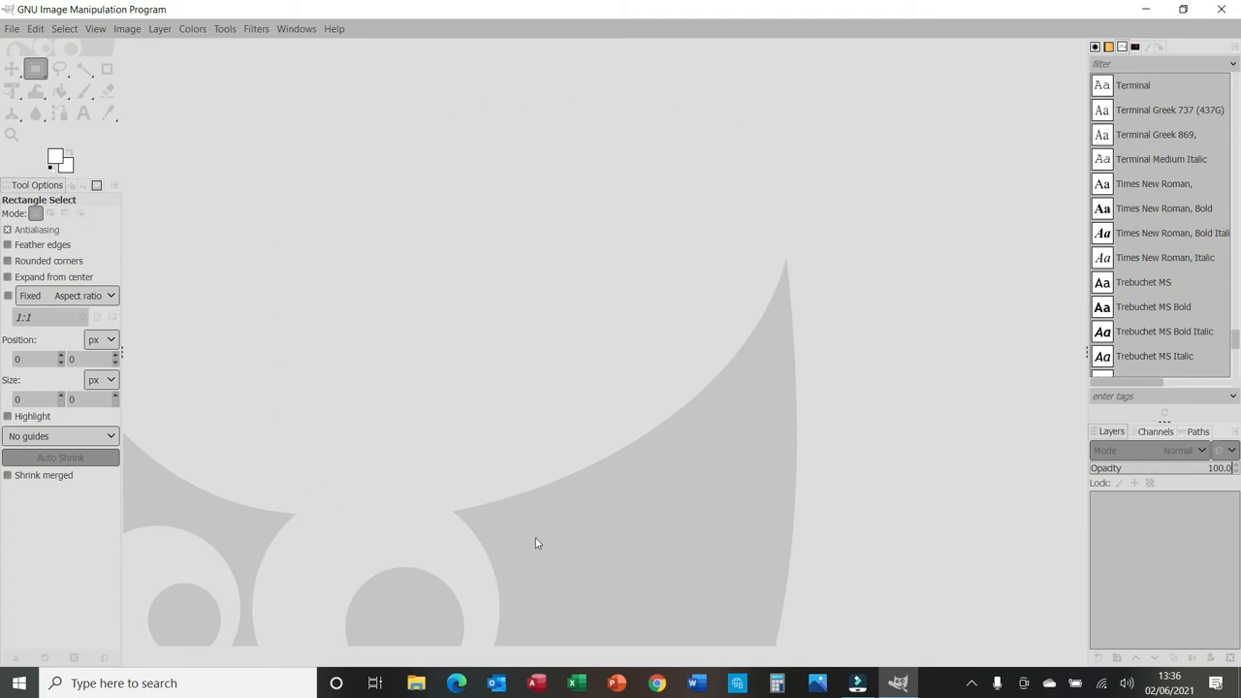
{"action": "left_click", "coordinate": [12, 30]}
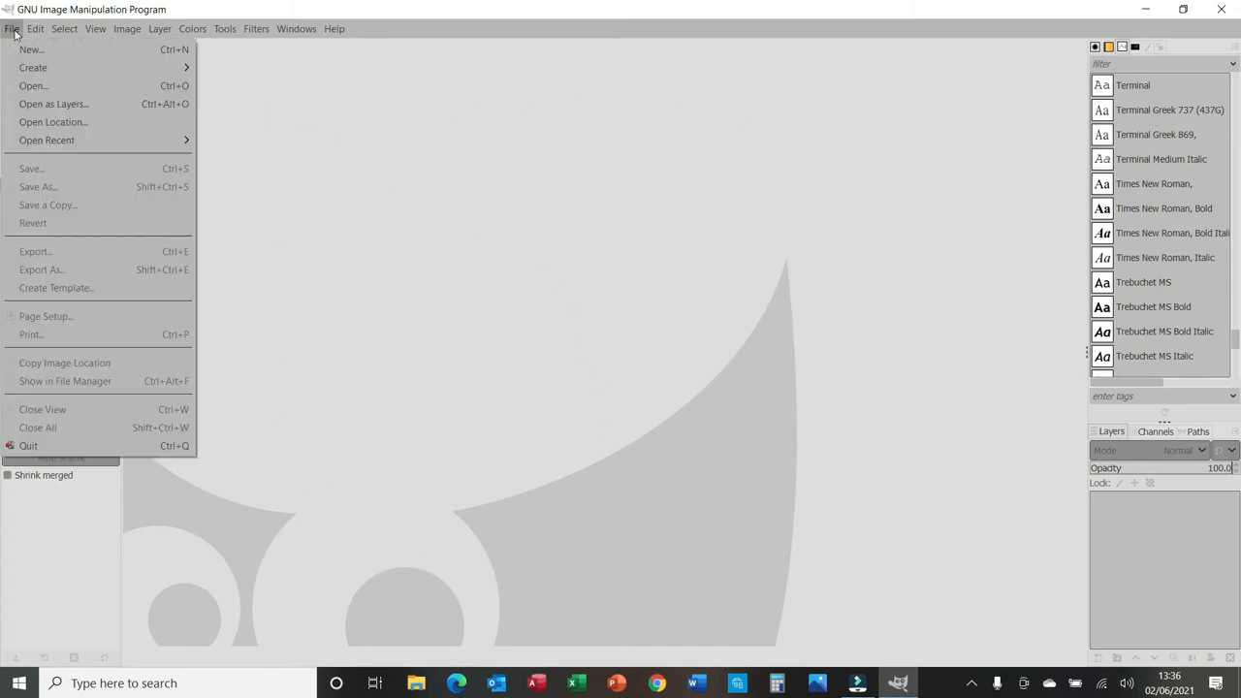
Open Secret Room 1.jpg from Recently Used in GIMP
{"action": "left_click", "coordinate": [32, 86]}
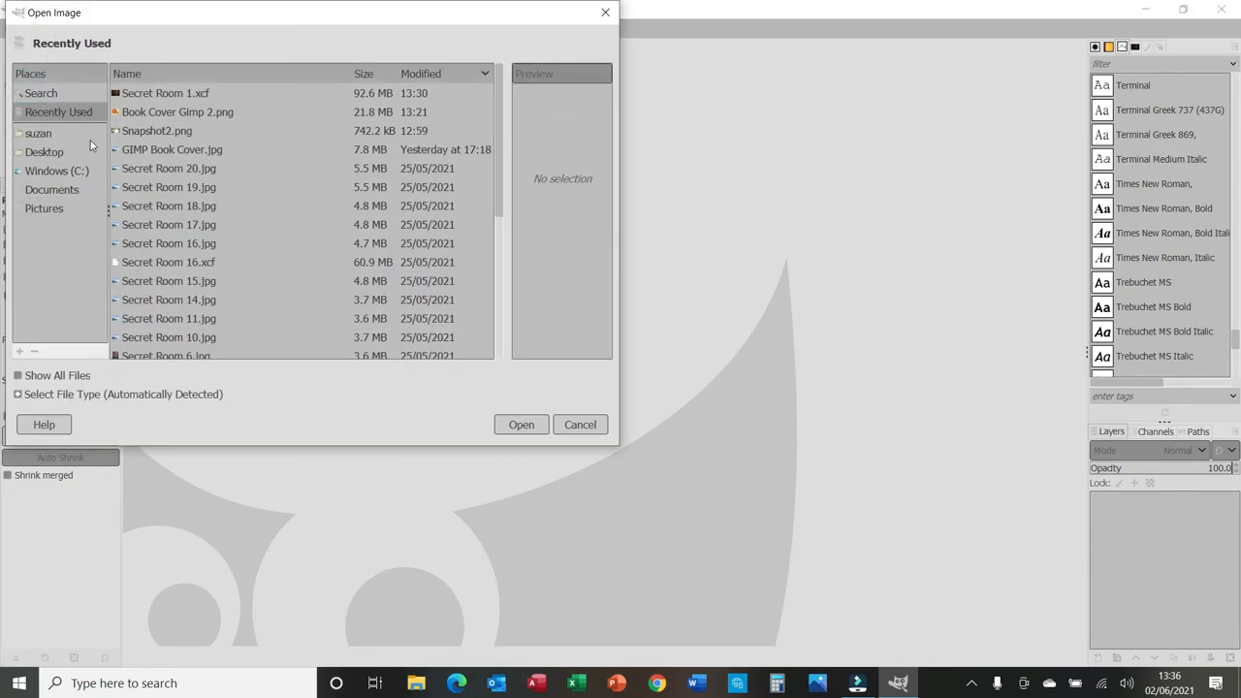
{"action": "scroll", "coordinate": [221, 226], "scroll_direction": "down", "scroll_amount": 2}
{"action": "scroll", "coordinate": [220, 221], "scroll_direction": "down", "scroll_amount": 1}
{"action": "scroll", "coordinate": [221, 227], "scroll_direction": "down", "scroll_amount": 2}
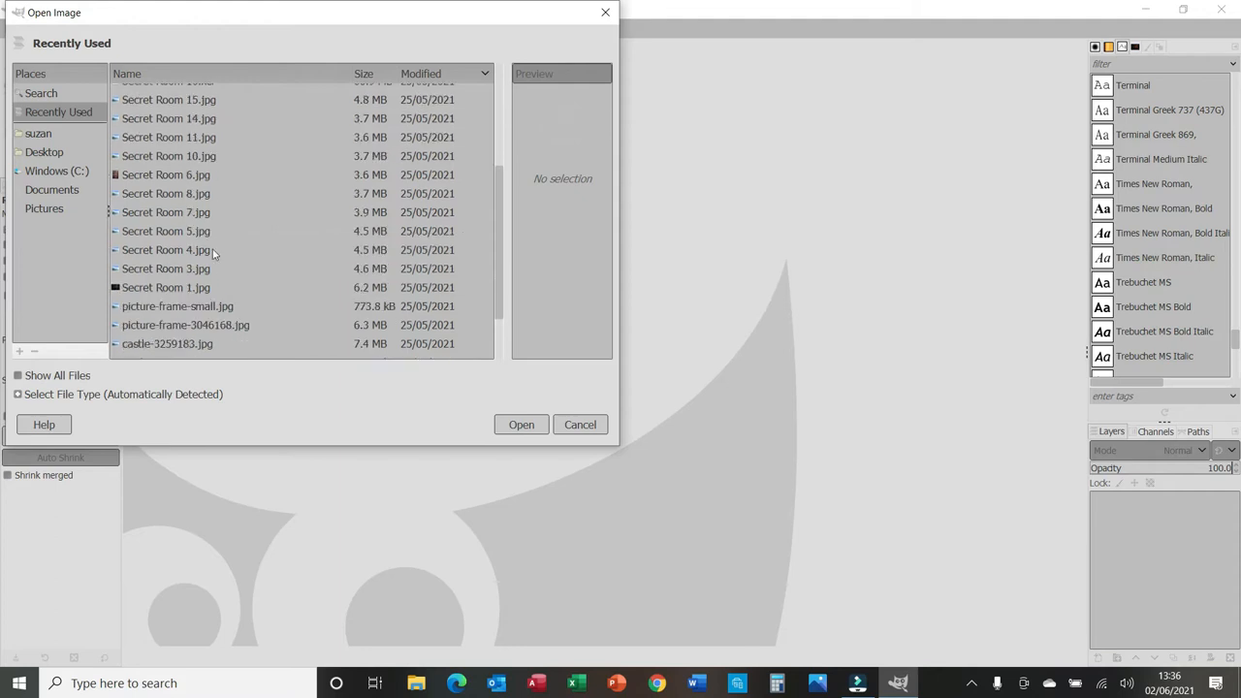
{"action": "left_click", "coordinate": [183, 290]}
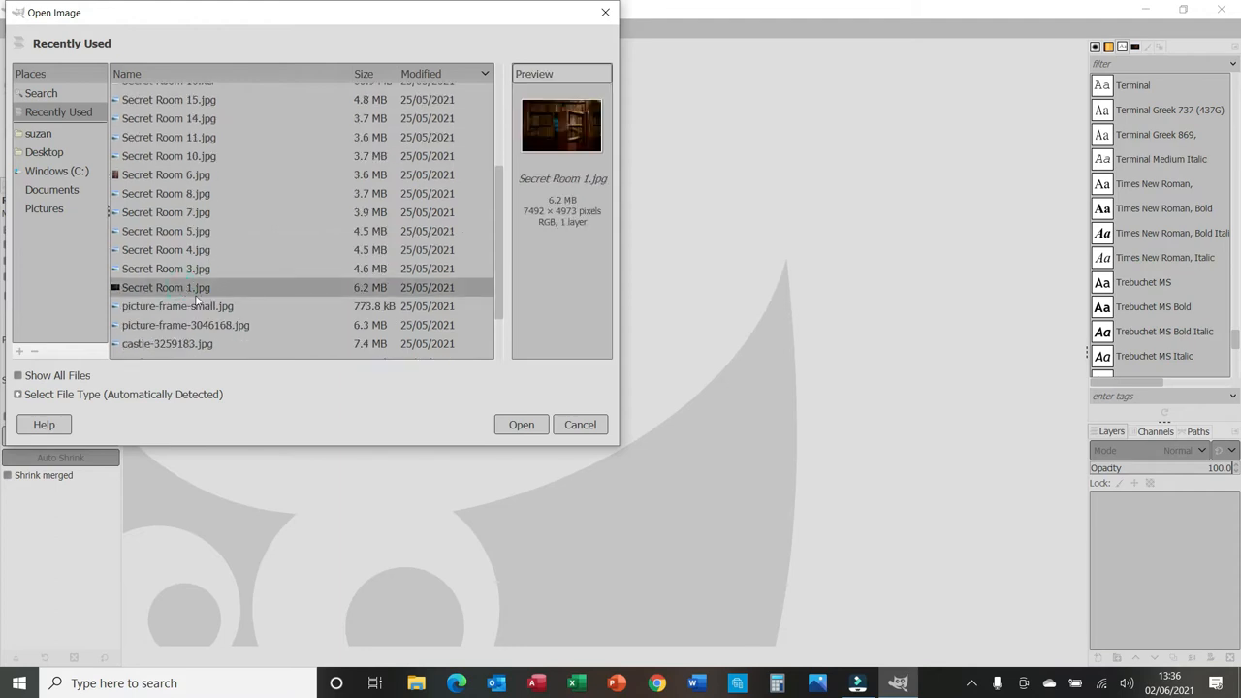
{"action": "left_click", "coordinate": [521, 425]}
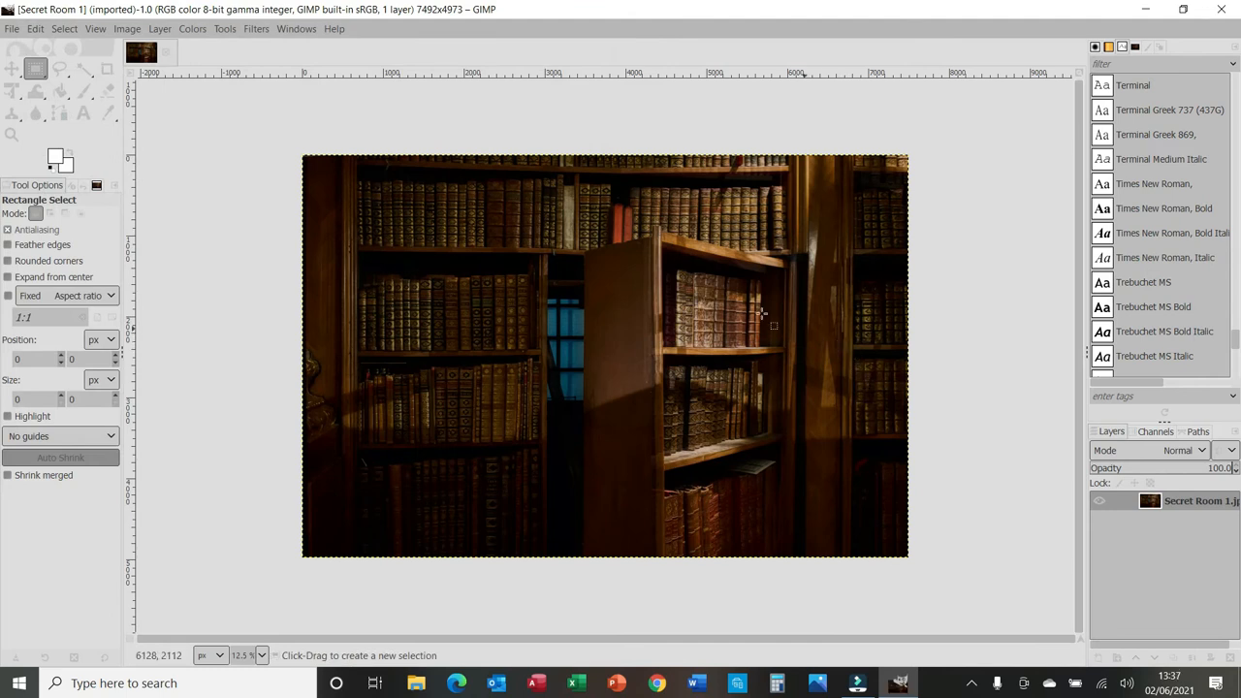
{"action": "left_click", "coordinate": [192, 30]}
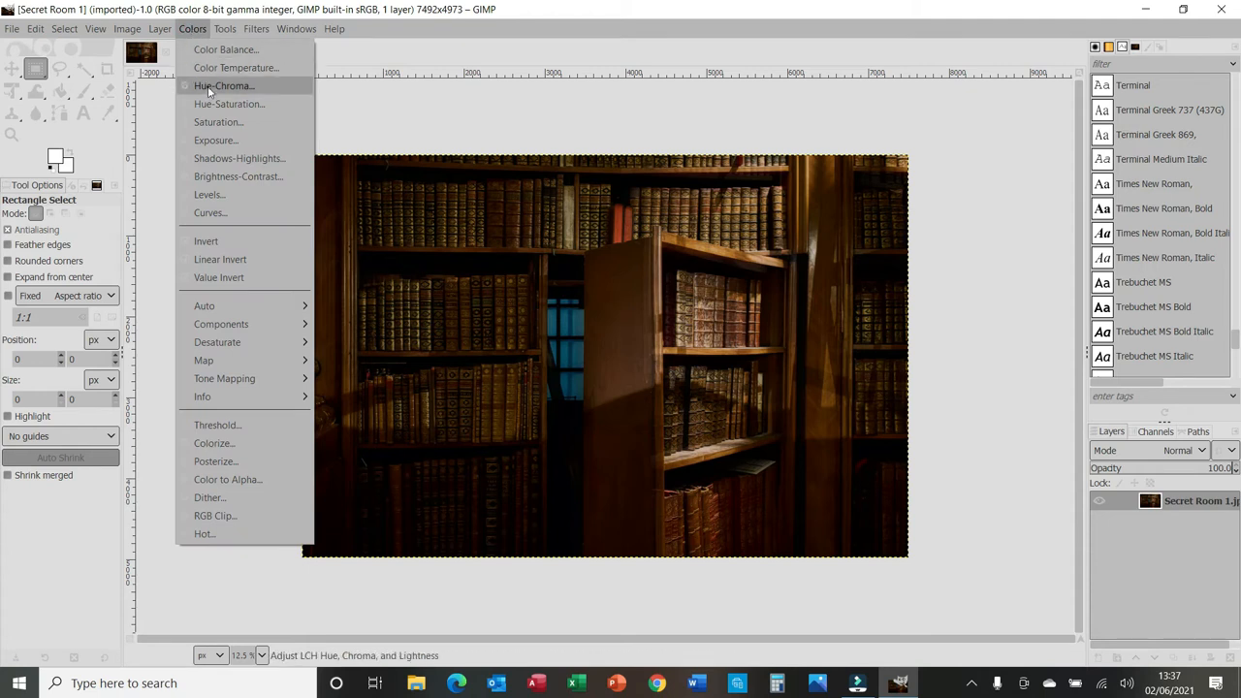
{"action": "left_click", "coordinate": [228, 142]}
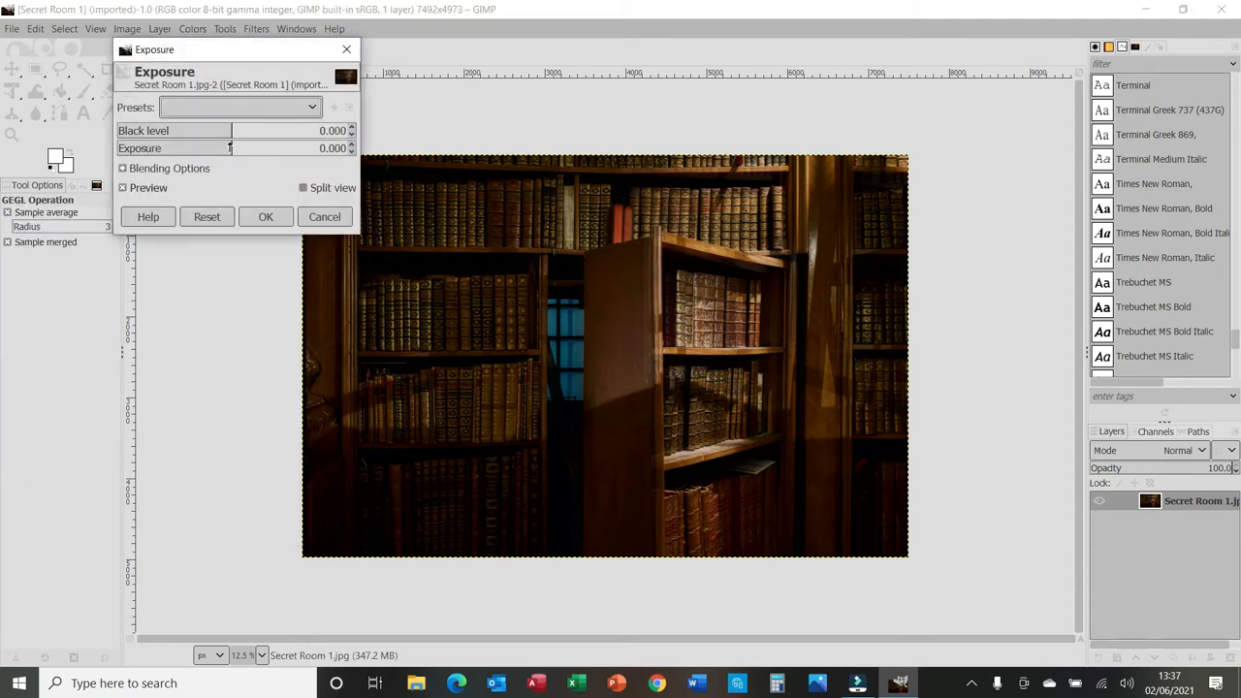
Brighten the bookshelf photo with an Exposure value of 1.461
{"action": "mouse_move", "coordinate": [232, 148]}
{"action": "left_mouse_down"}
{"action": "mouse_move", "coordinate": [258, 154]}
{"action": "mouse_move", "coordinate": [247, 161]}
{"action": "left_mouse_up"}
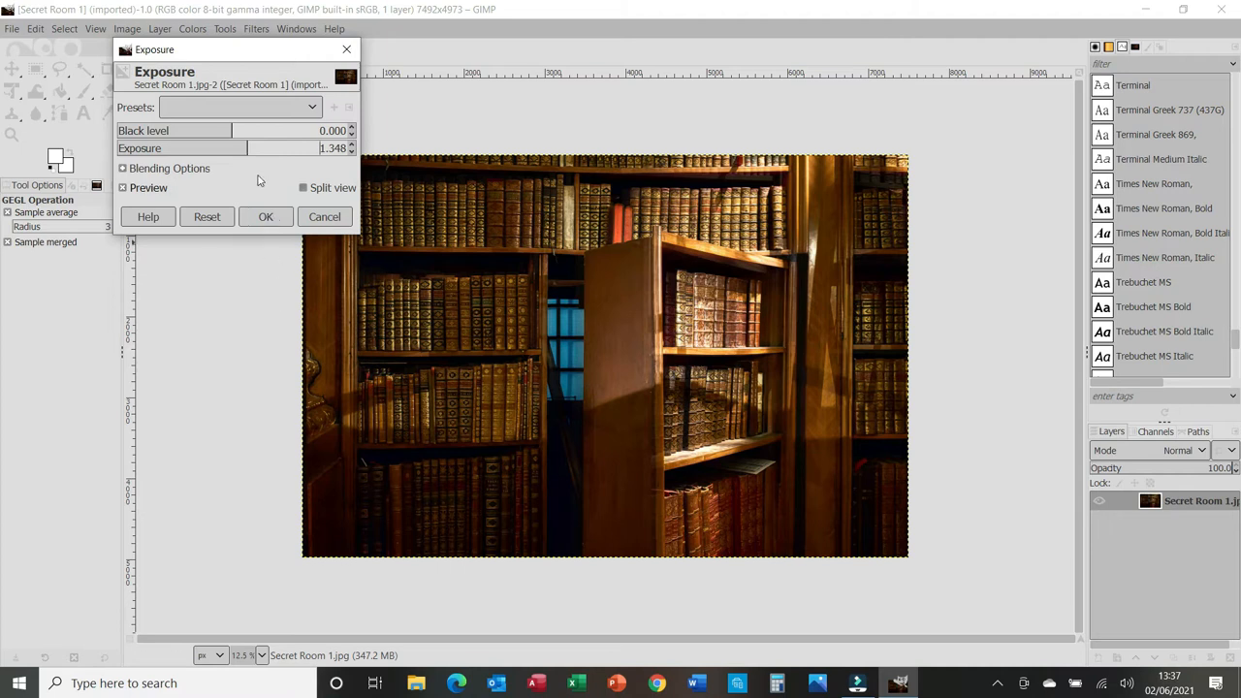
{"action": "left_click_drag", "start_coordinate": [247, 149], "coordinate": [249, 148]}
{"action": "left_click", "coordinate": [265, 218]}
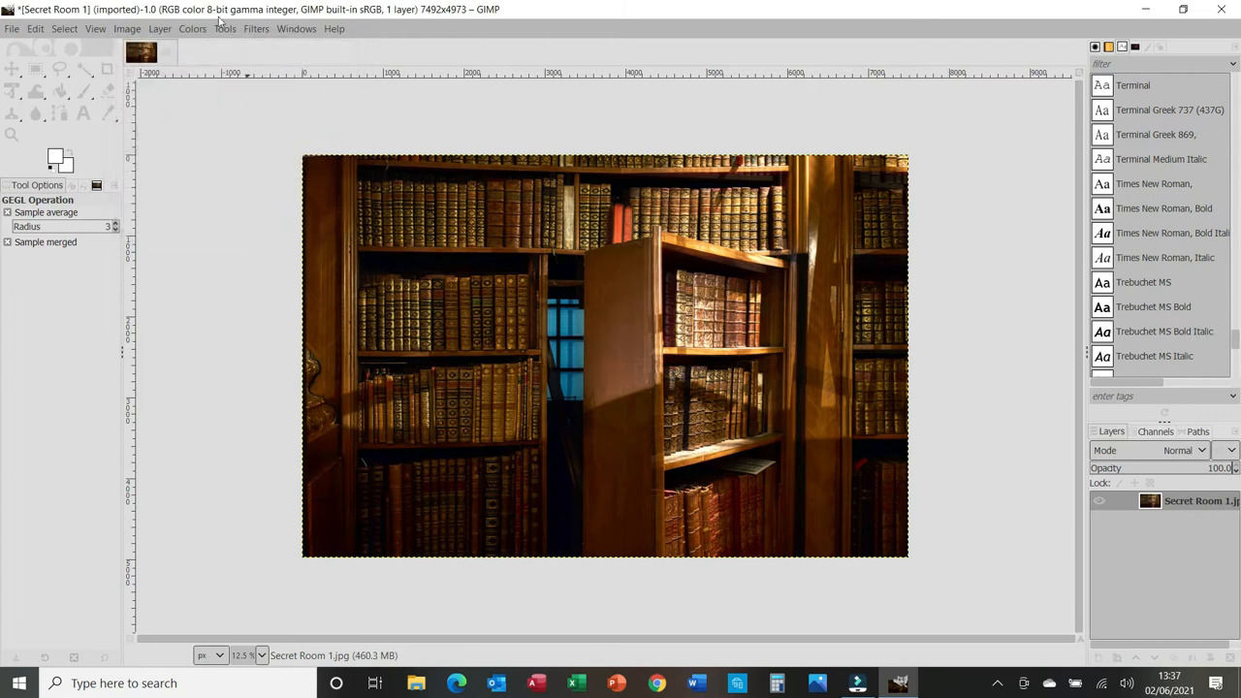
Apply Shadows-Highlights with Highlights at 13.69 and Shadows at -20.24
{"action": "left_click", "coordinate": [165, 36]}
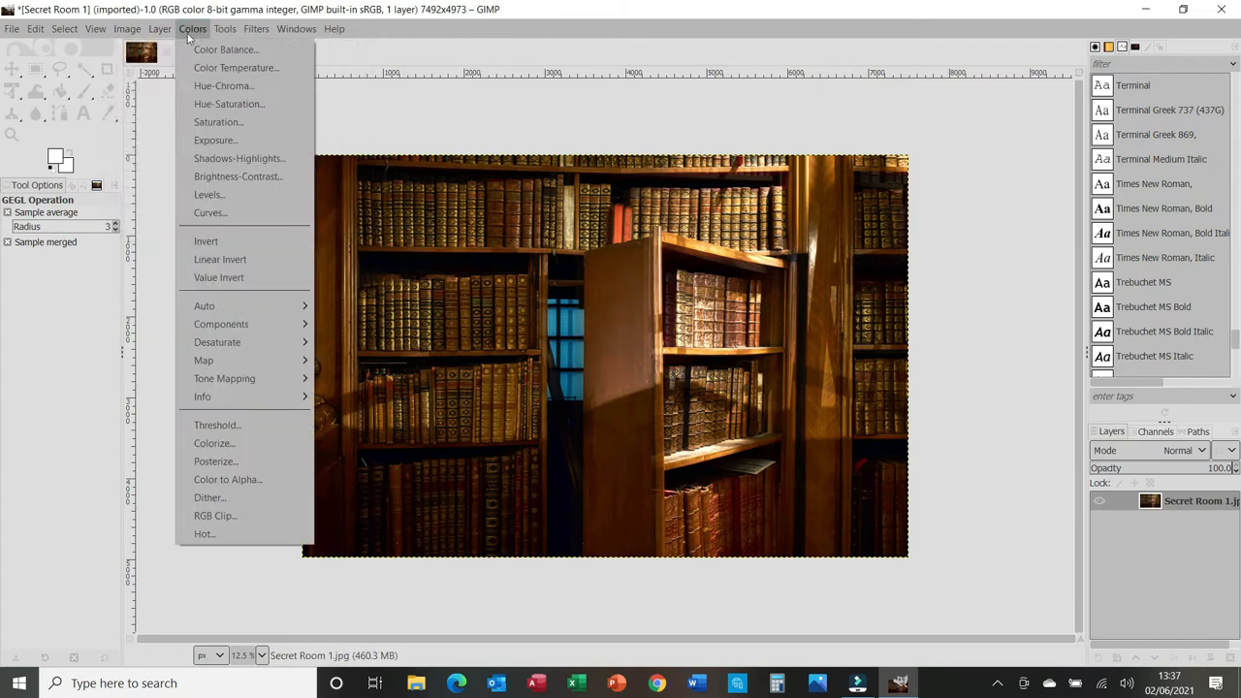
{"action": "left_click", "coordinate": [200, 34]}
{"action": "left_click", "coordinate": [198, 31]}
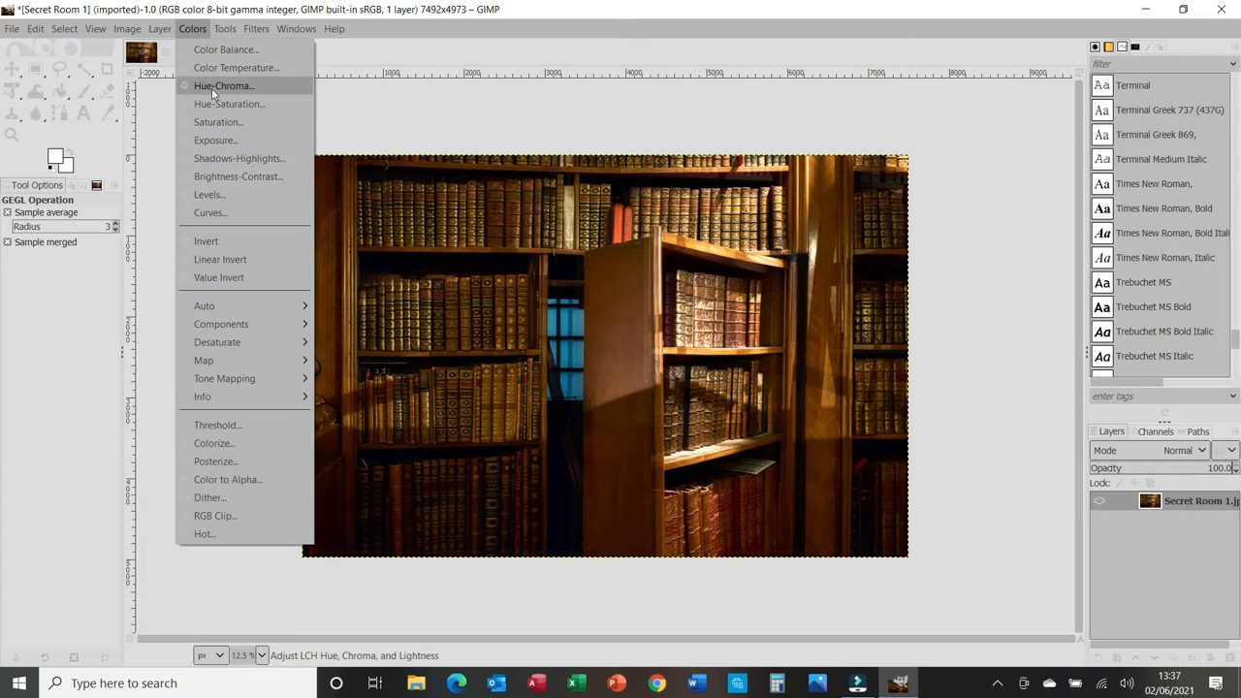
{"action": "left_click", "coordinate": [222, 163]}
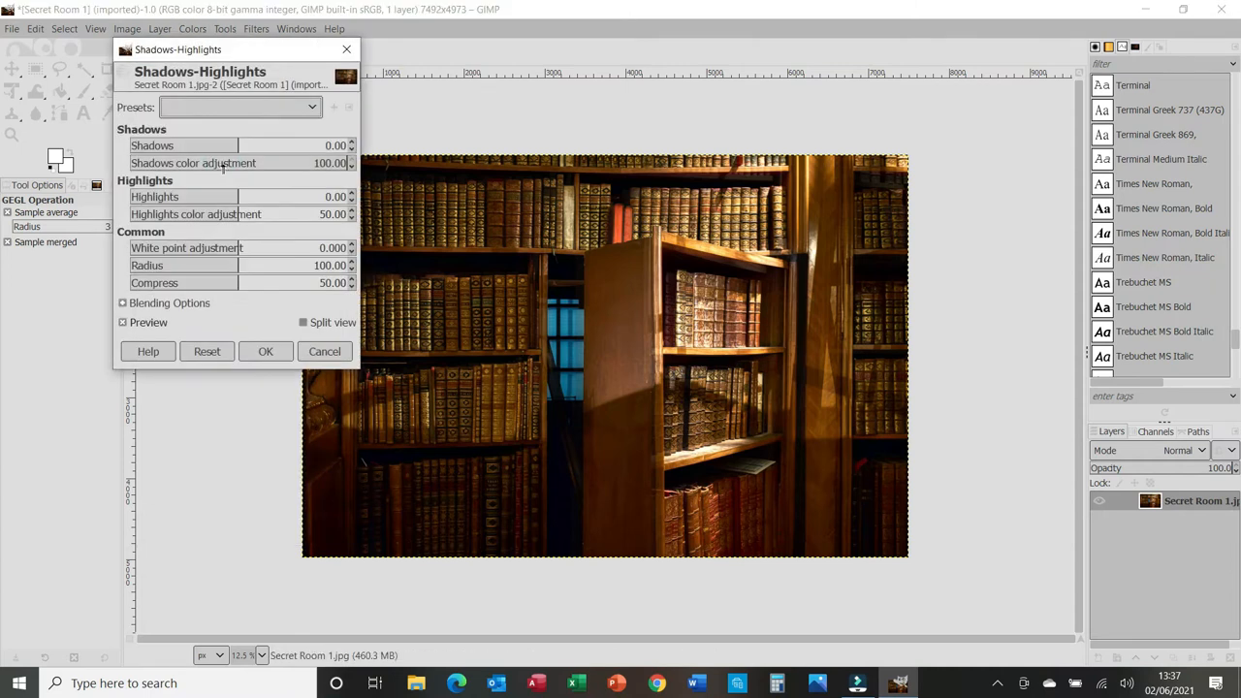
{"action": "left_click_drag", "start_coordinate": [238, 197], "coordinate": [251, 197]}
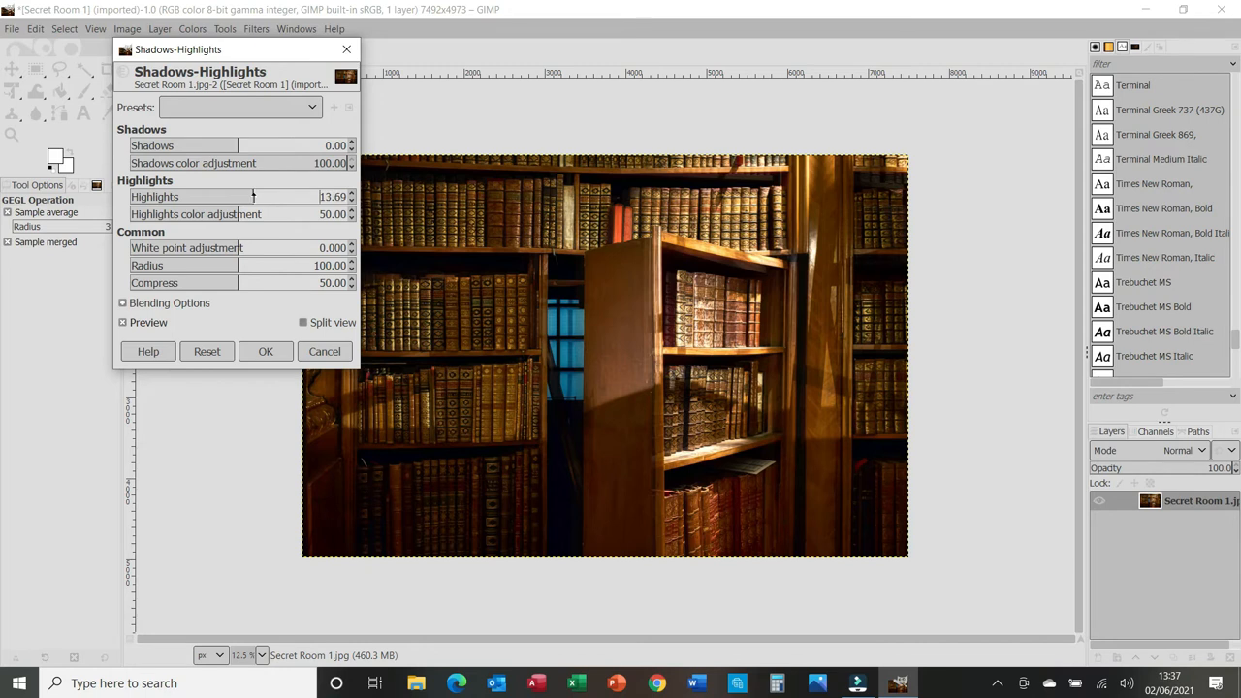
{"action": "left_click_drag", "start_coordinate": [239, 145], "coordinate": [215, 144]}
{"action": "left_click", "coordinate": [258, 355]}
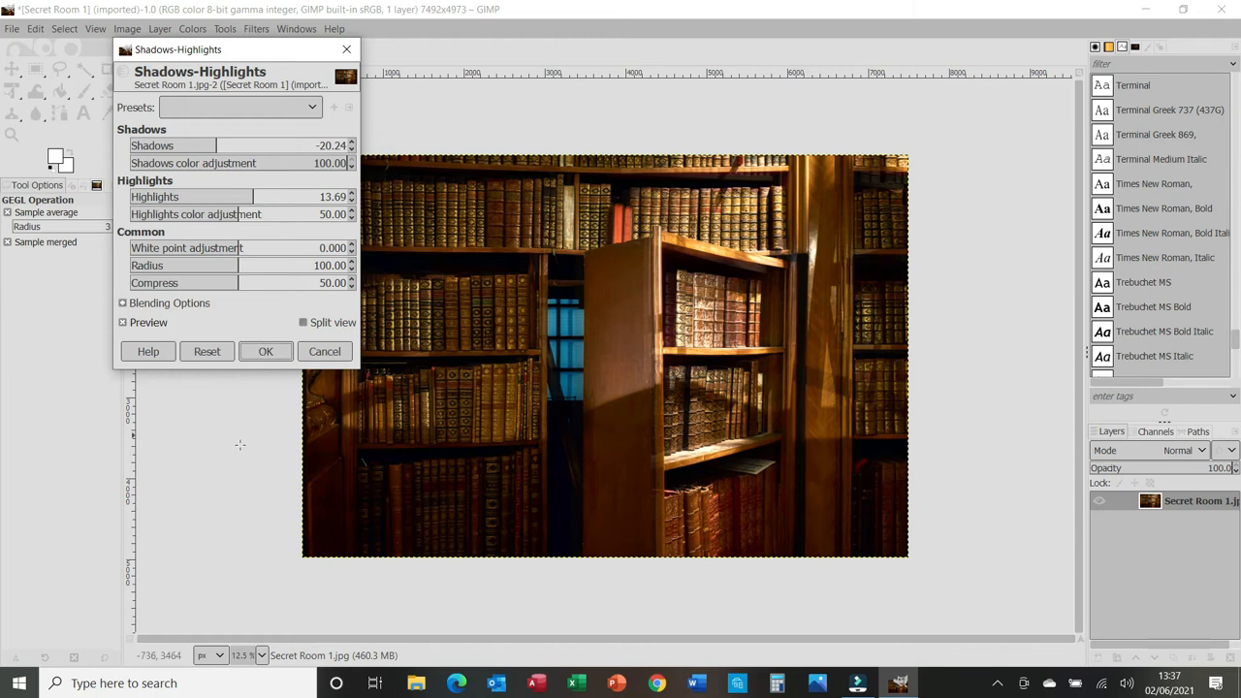
{"action": "left_click", "coordinate": [265, 351]}
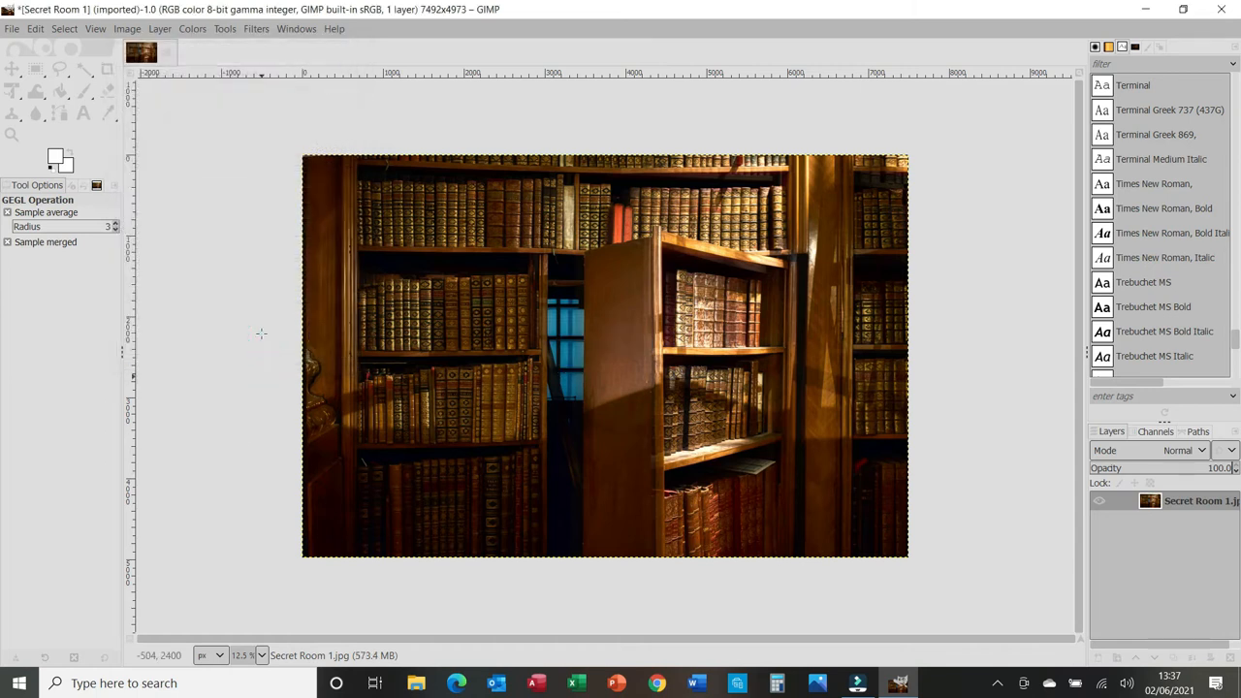
Crop the photo to a 3944×4973 portrait area around the open bookcase
{"action": "left_click", "coordinate": [108, 69]}
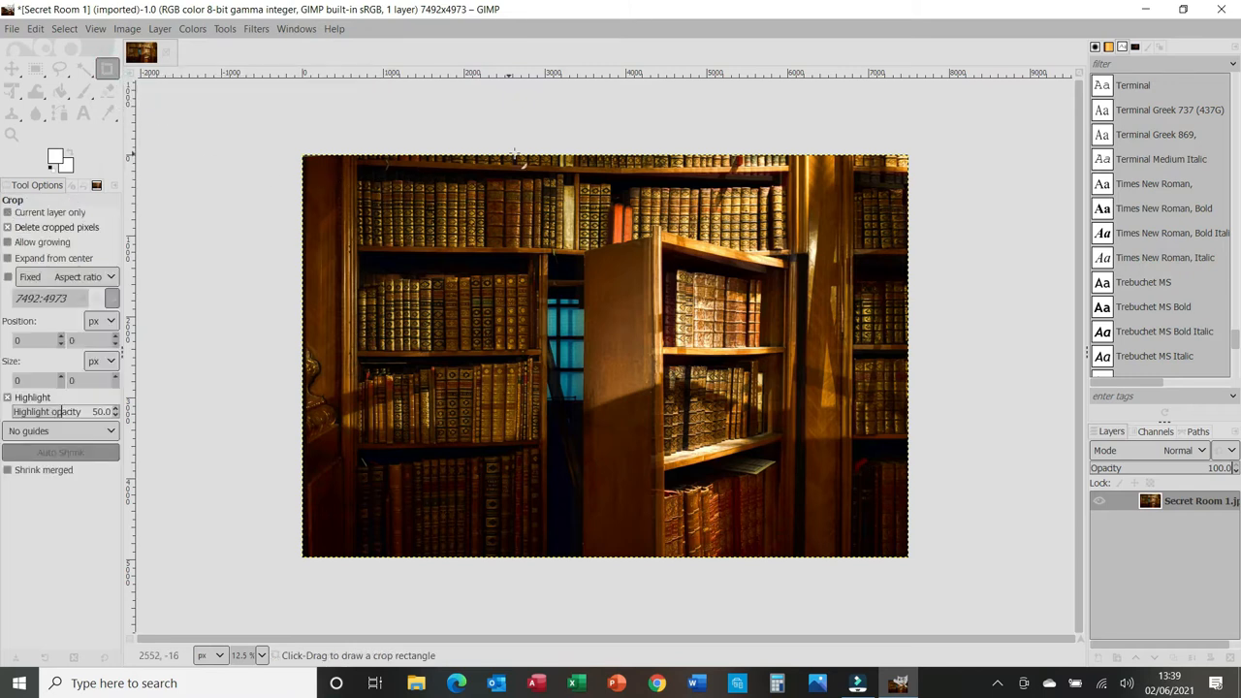
{"action": "left_click_drag", "start_coordinate": [514, 154], "coordinate": [834, 561]}
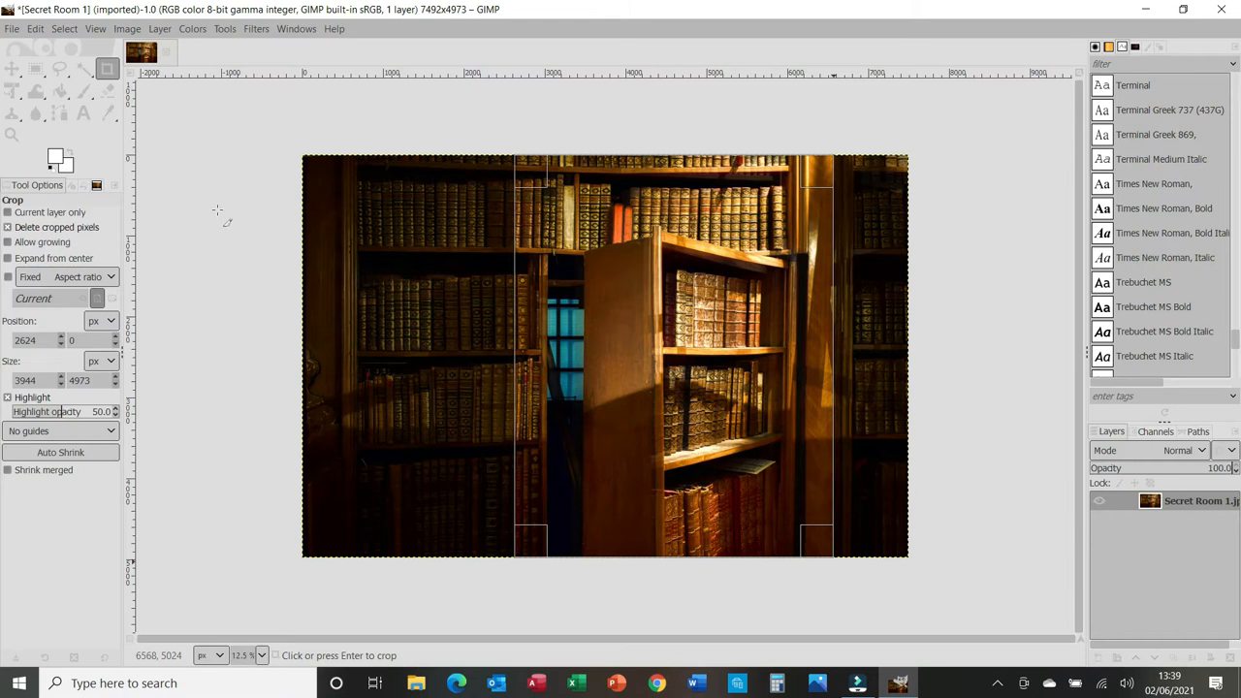
{"action": "key", "text": "Return"}
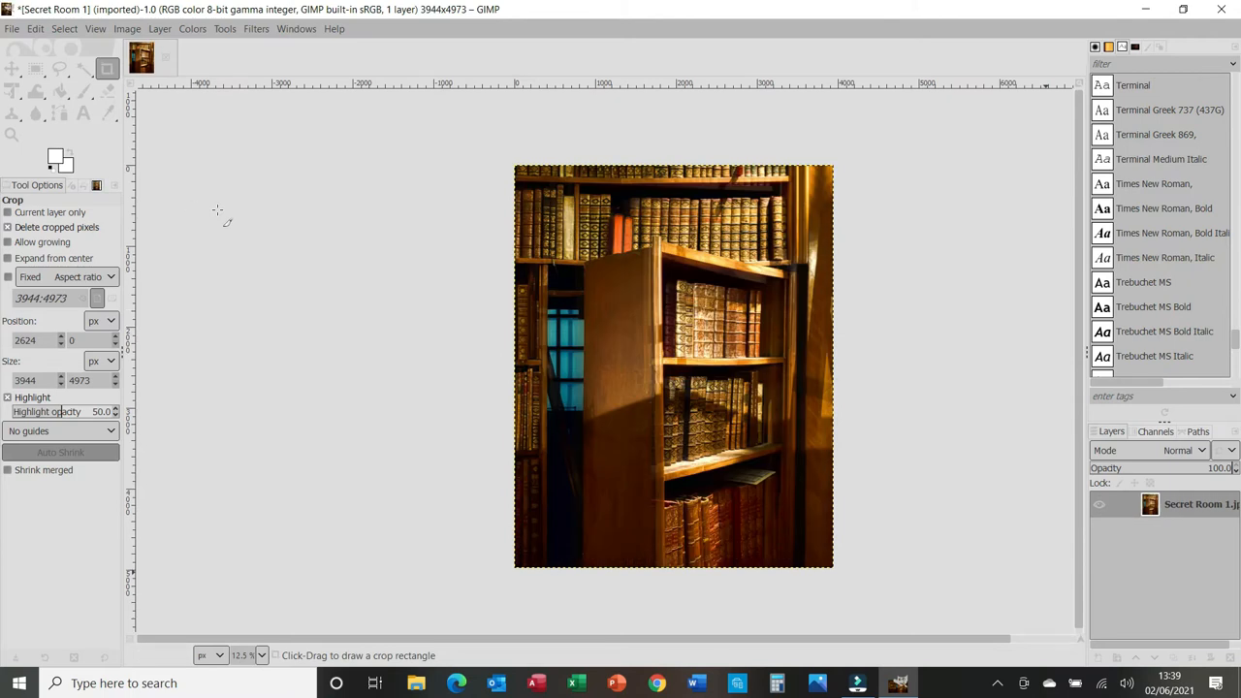
{"action": "left_click", "coordinate": [129, 32]}
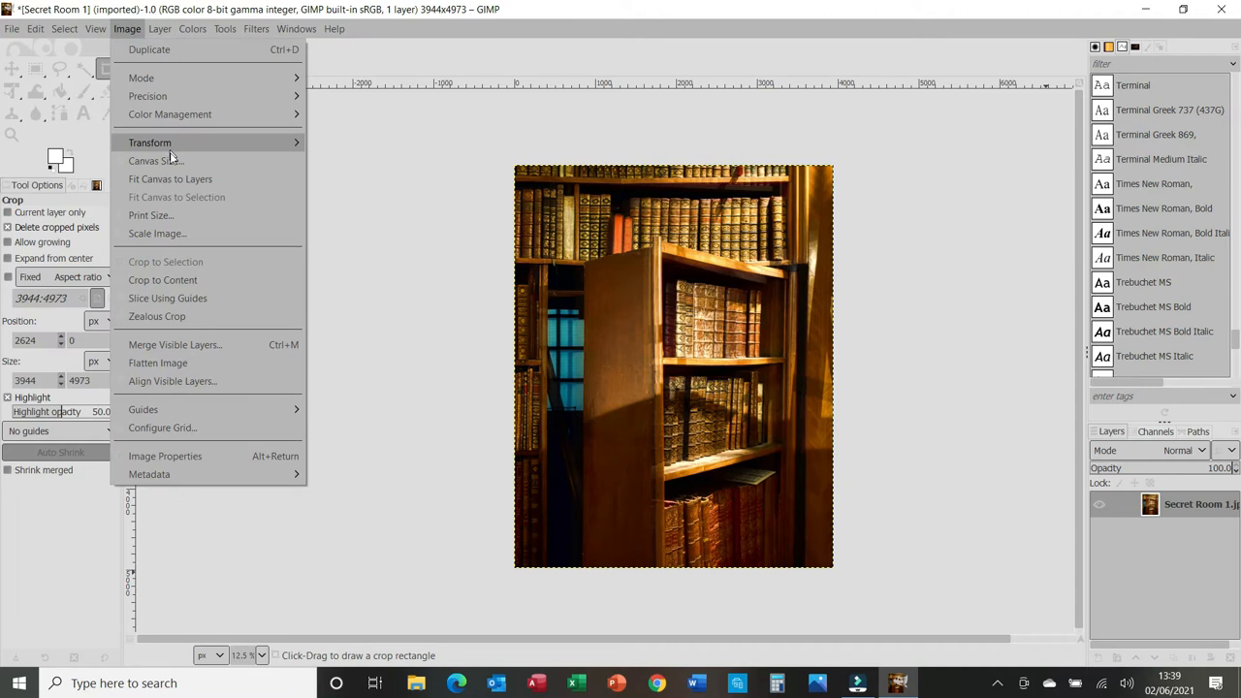
Set the image print size in inches to 8 in high, giving 6.345 in wide at 621.625 pixels/in
{"action": "left_click", "coordinate": [175, 215]}
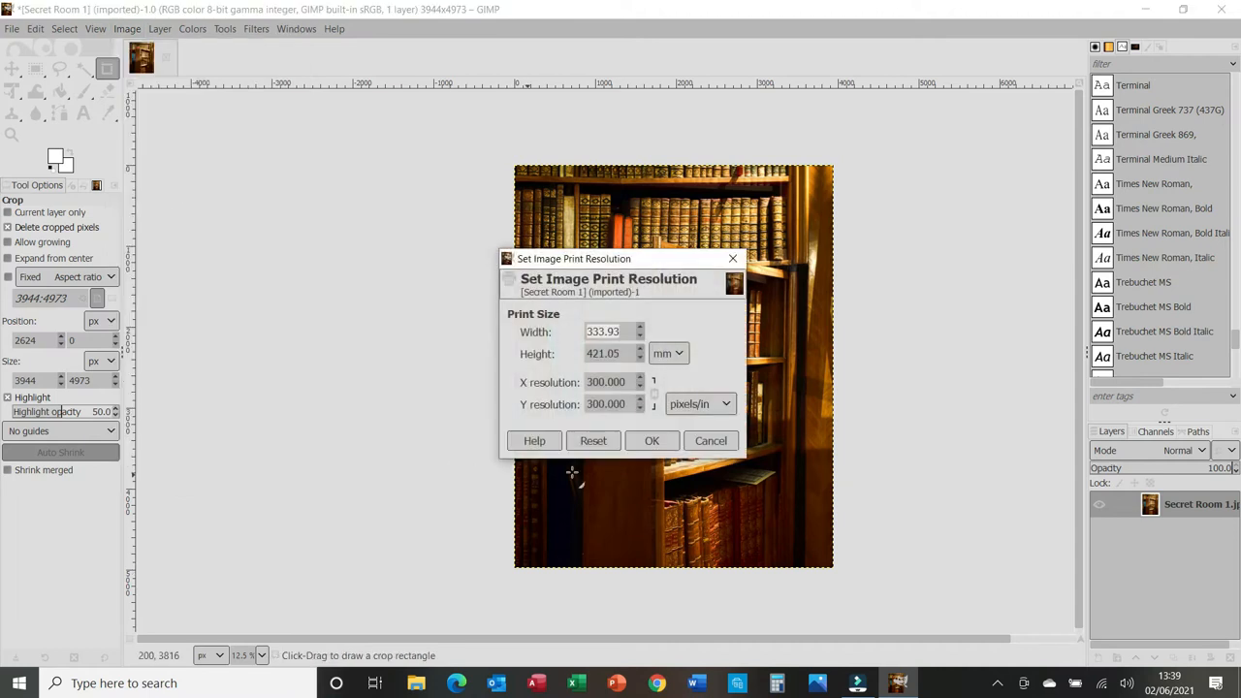
{"action": "left_click", "coordinate": [674, 354]}
{"action": "left_click", "coordinate": [680, 352]}
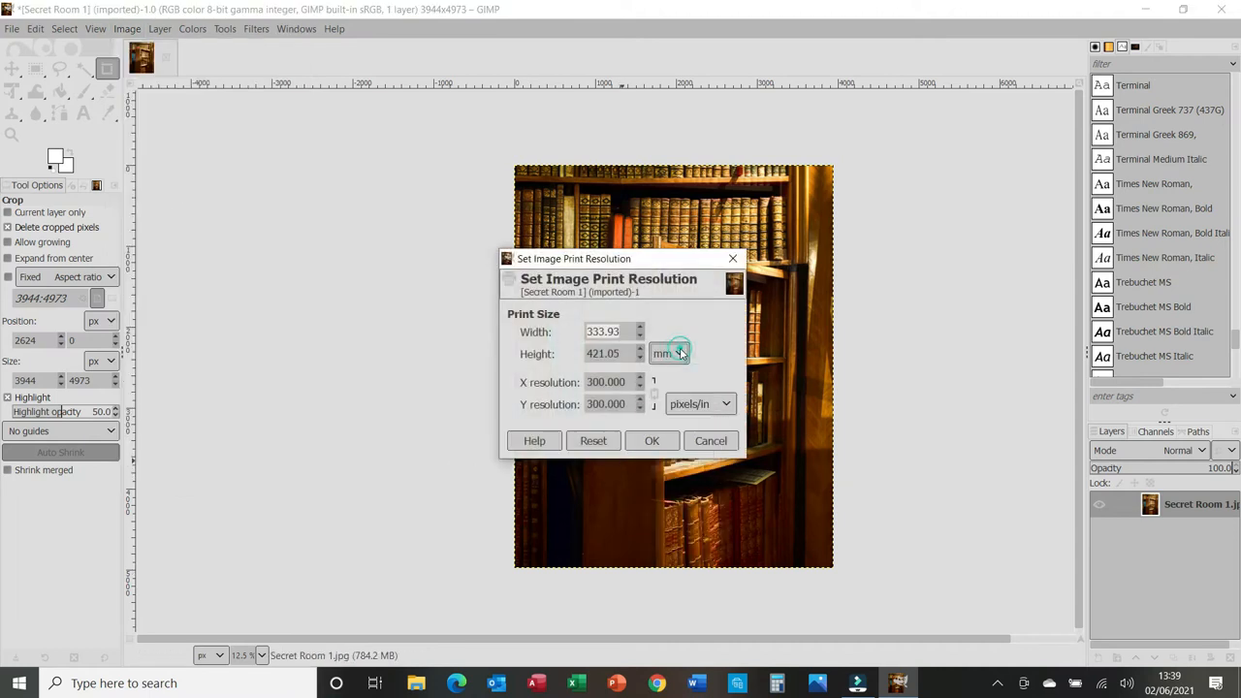
{"action": "left_click", "coordinate": [679, 357]}
{"action": "left_click", "coordinate": [683, 356]}
{"action": "left_click", "coordinate": [683, 356]}
{"action": "left_click", "coordinate": [683, 357]}
{"action": "left_click", "coordinate": [685, 377]}
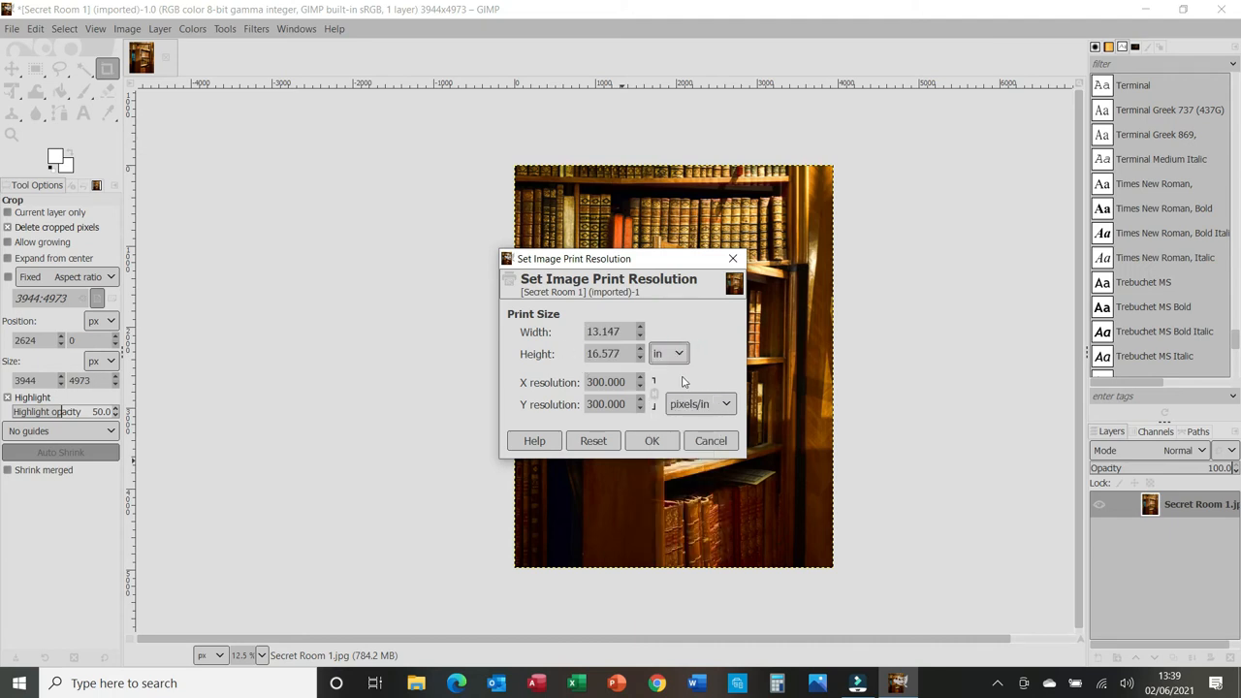
{"action": "double_click", "coordinate": [629, 353]}
{"action": "type", "text": "8"}
{"action": "key", "text": "Tab"}
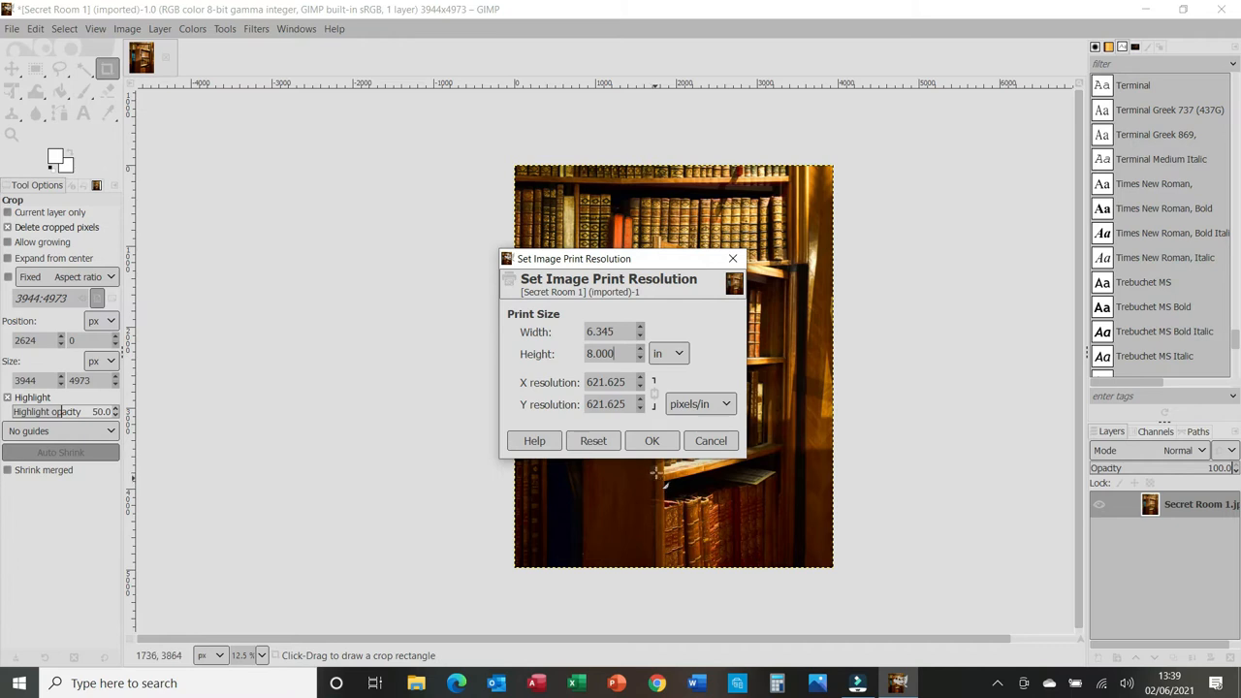
{"action": "left_click", "coordinate": [655, 442]}
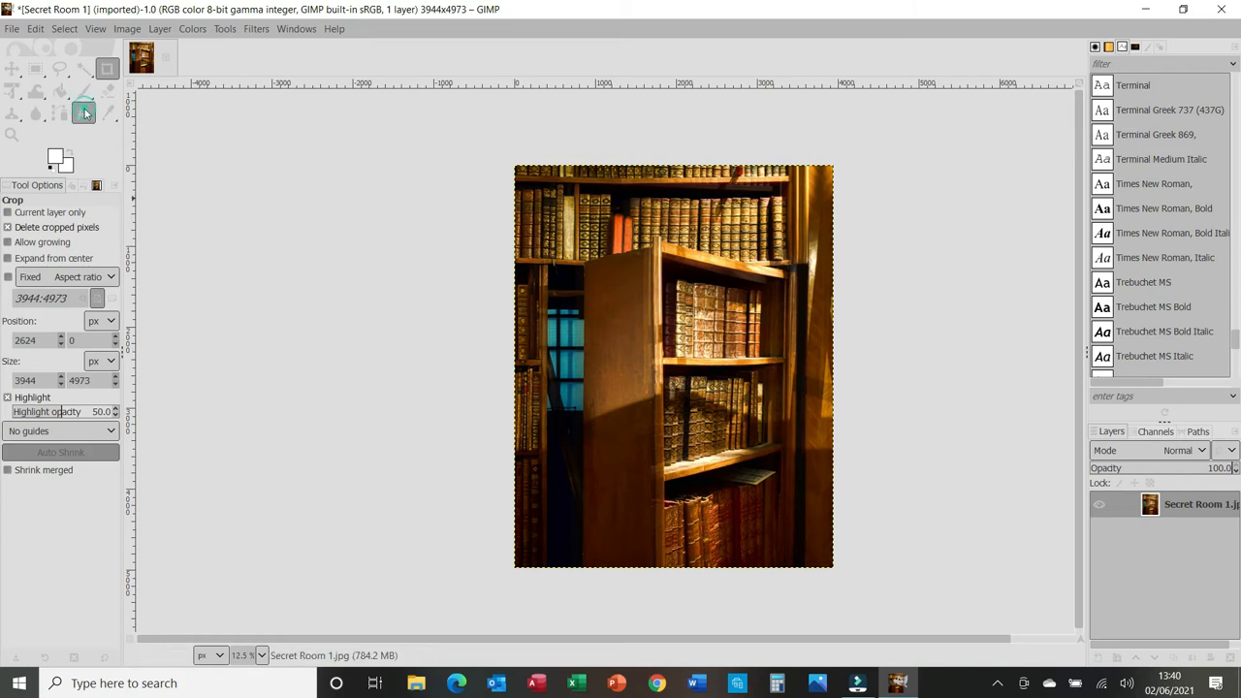
{"action": "left_click", "coordinate": [84, 113]}
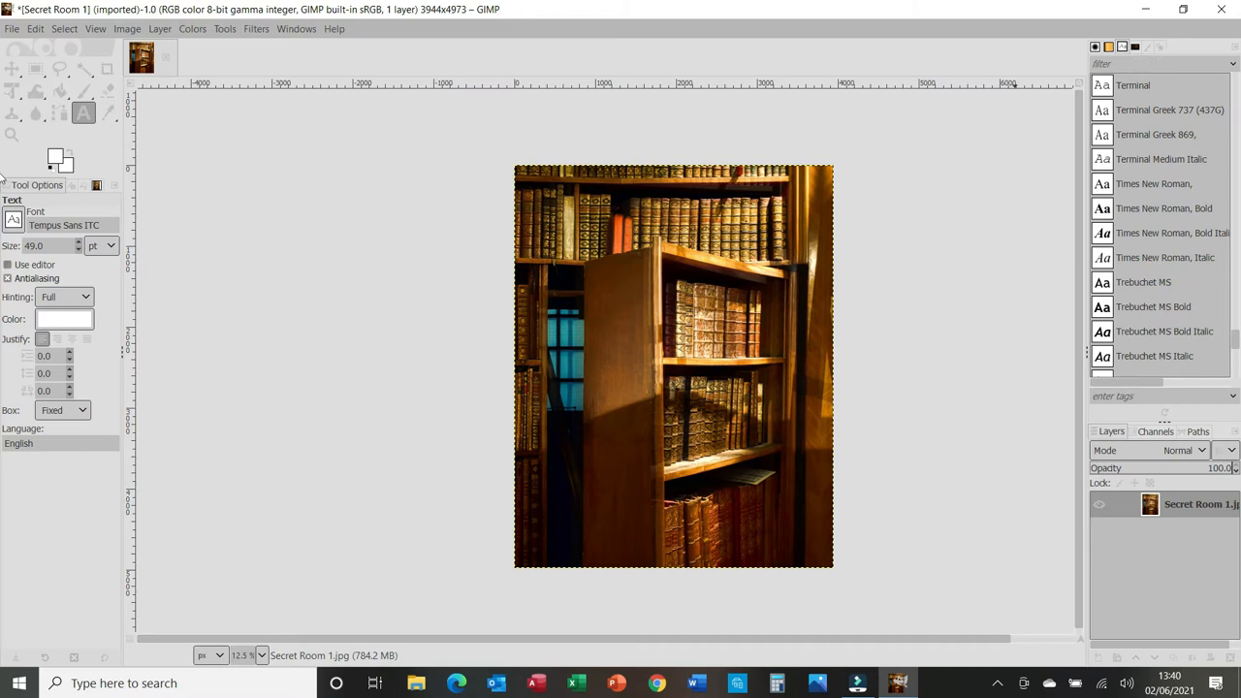
{"action": "left_click_drag", "start_coordinate": [1236, 344], "coordinate": [1236, 221]}
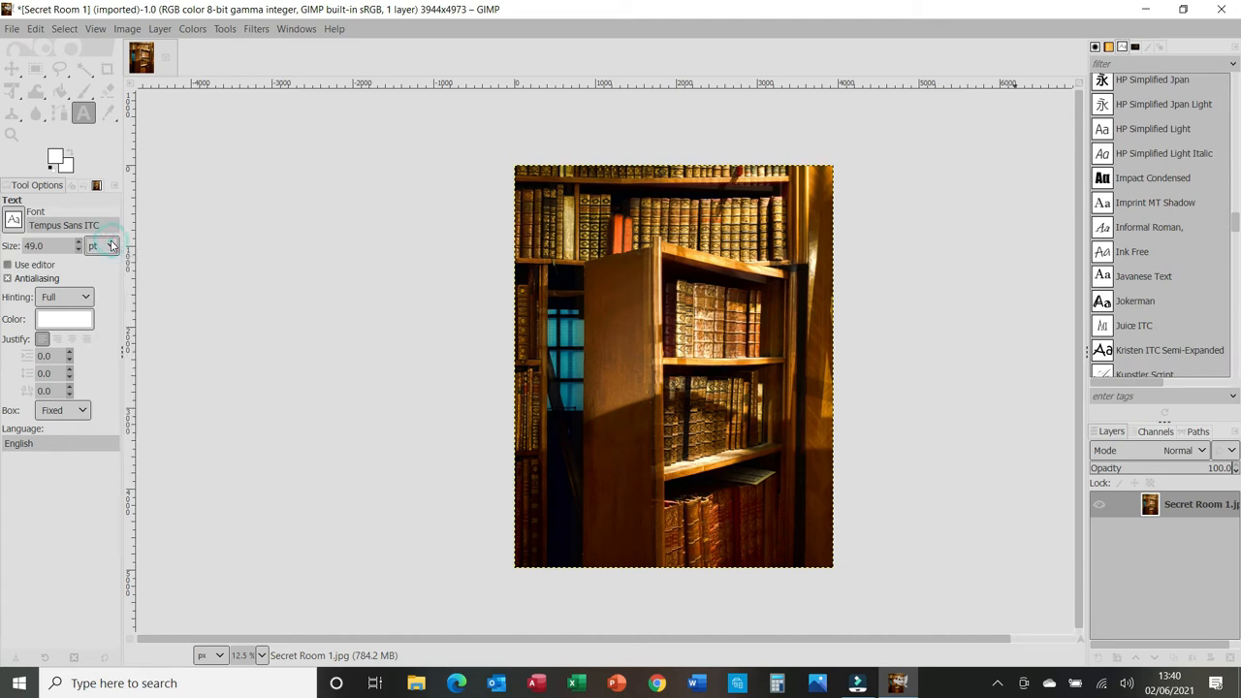
{"action": "left_click", "coordinate": [111, 245]}
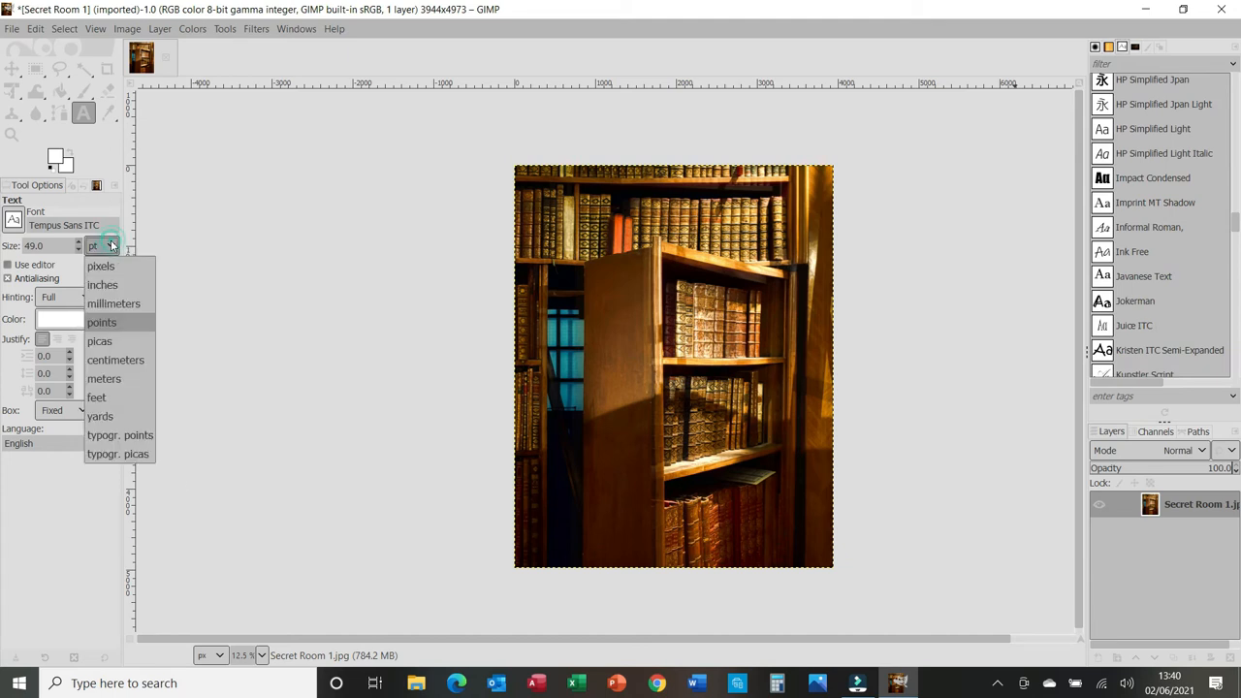
{"action": "left_click", "coordinate": [100, 331]}
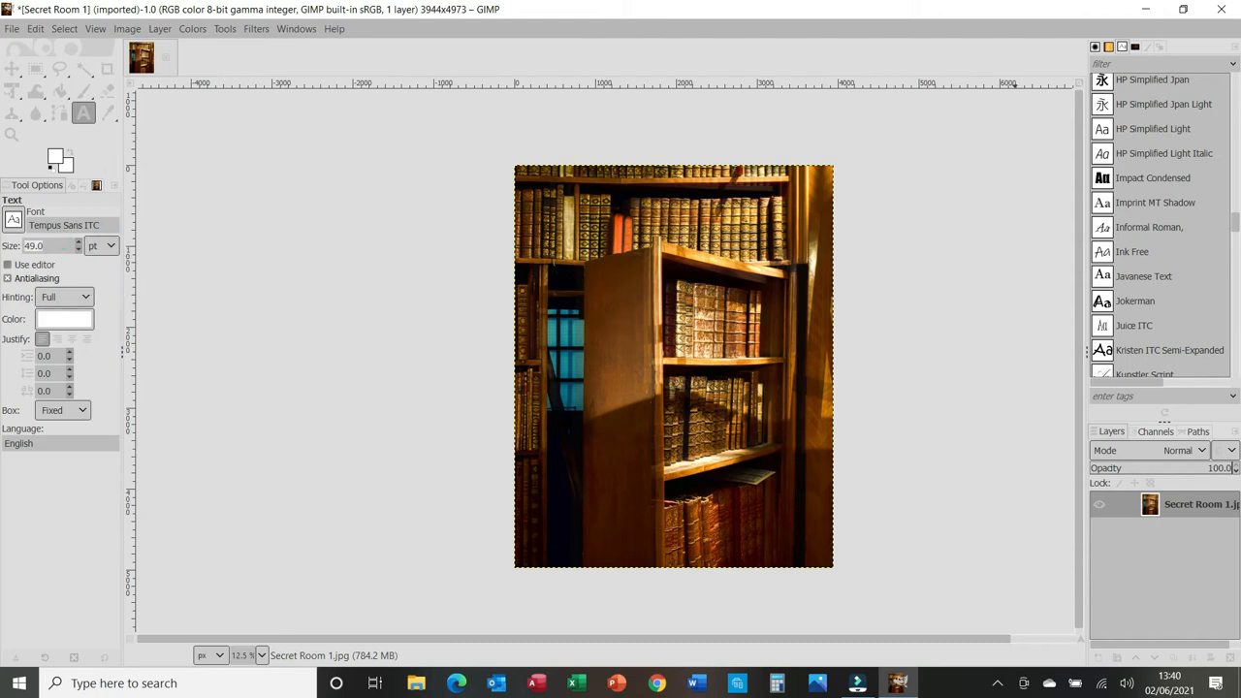
Type the title 'Lydenlea Hall' in a text box across the top and make it bold
{"action": "left_click_drag", "start_coordinate": [543, 185], "coordinate": [805, 236]}
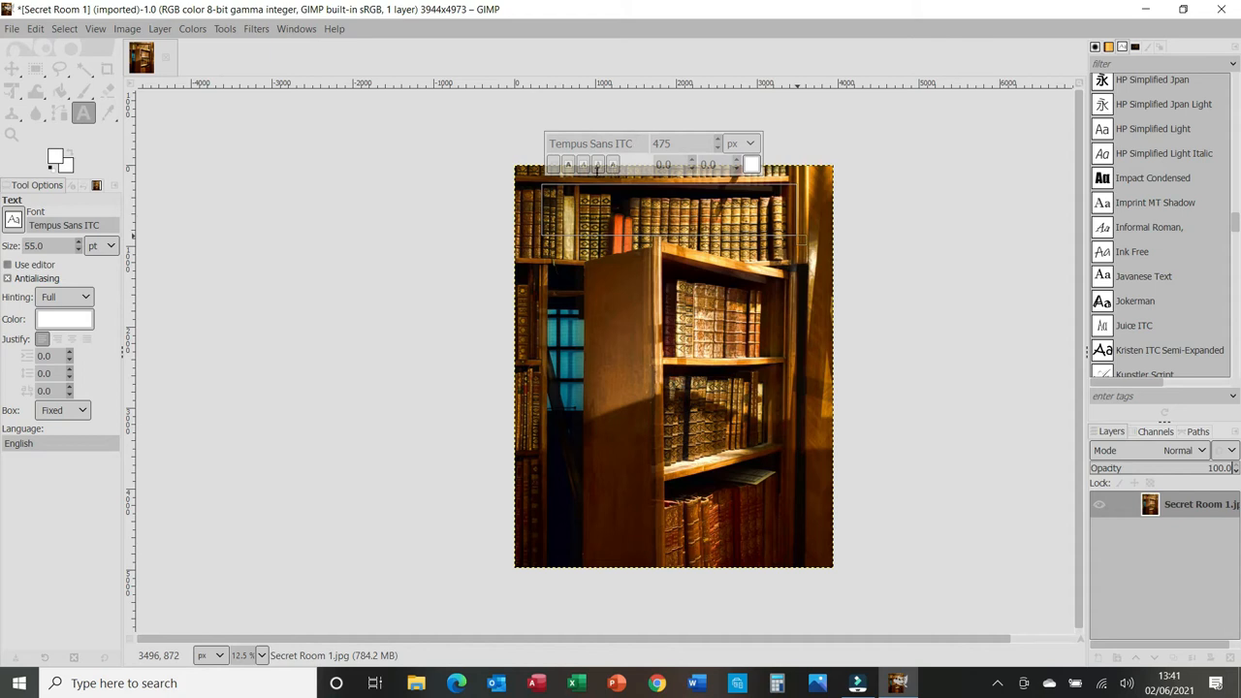
{"action": "type", "text": "L"}
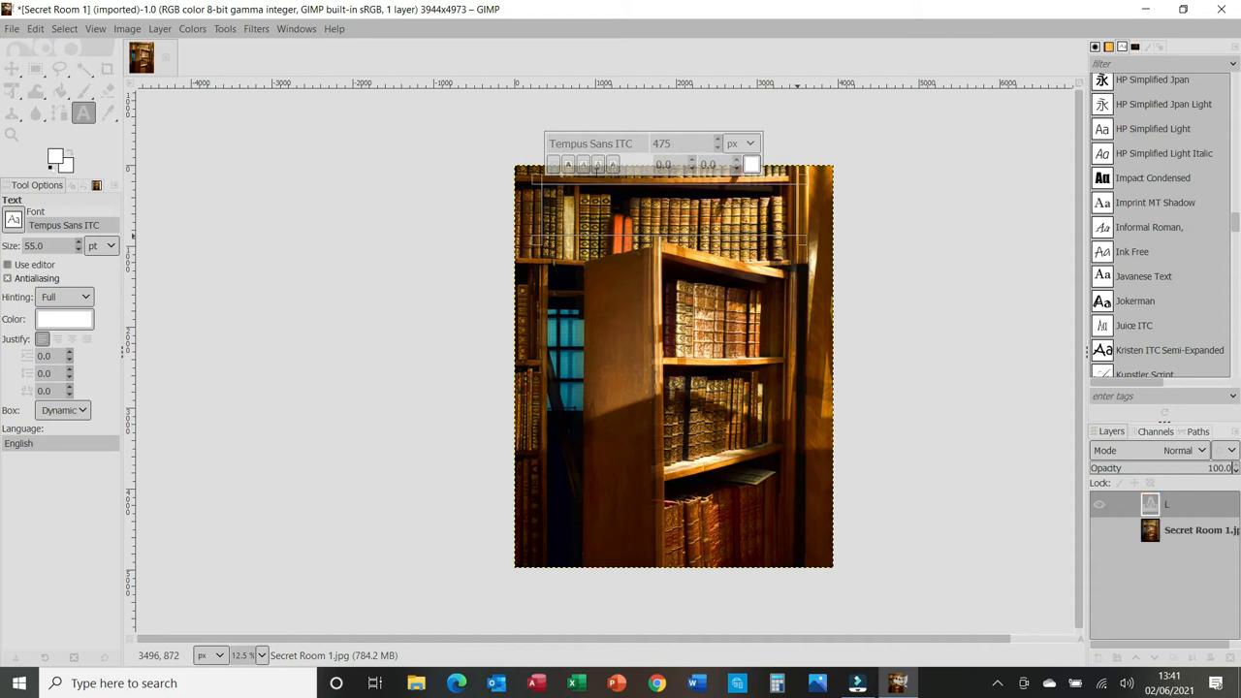
{"action": "type", "text": "y"}
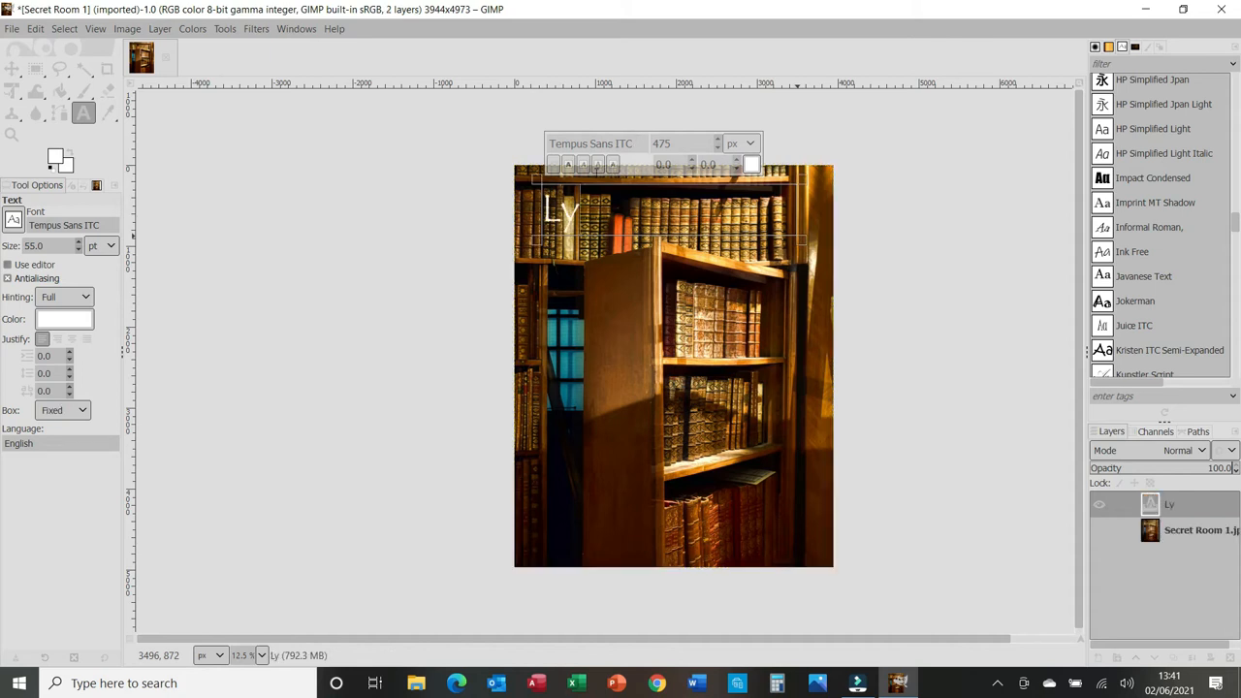
{"action": "type", "text": "denlea Hall"}
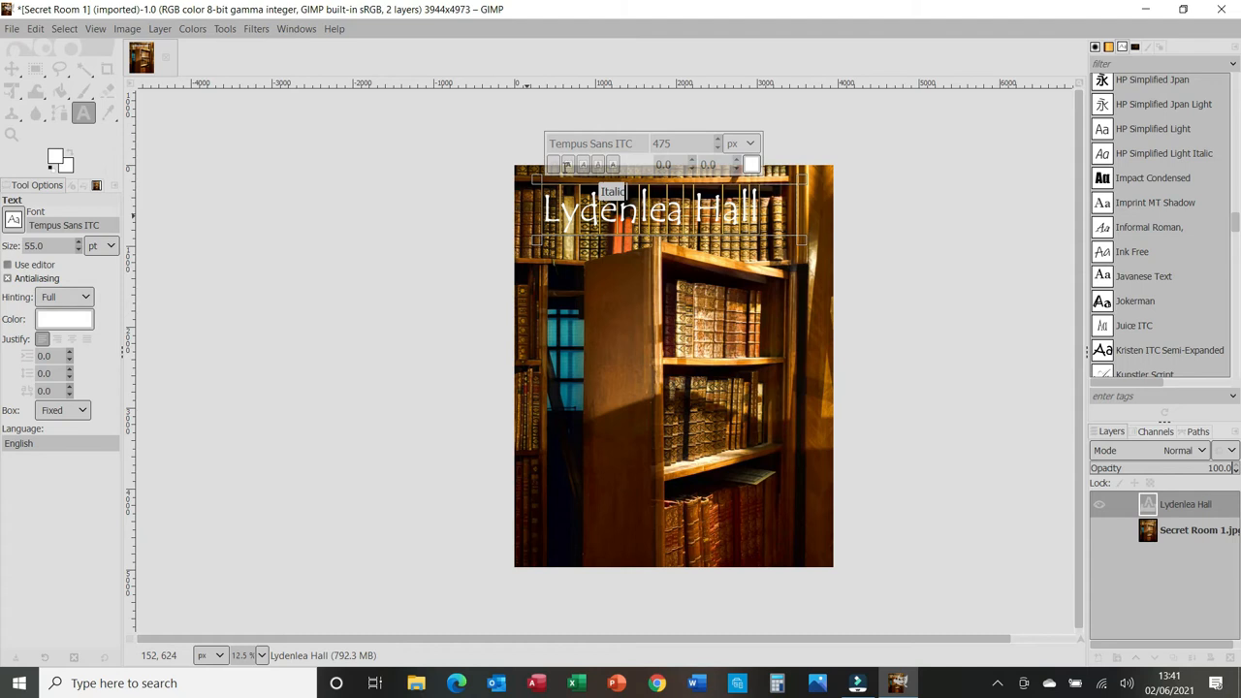
{"action": "left_click", "coordinate": [569, 166]}
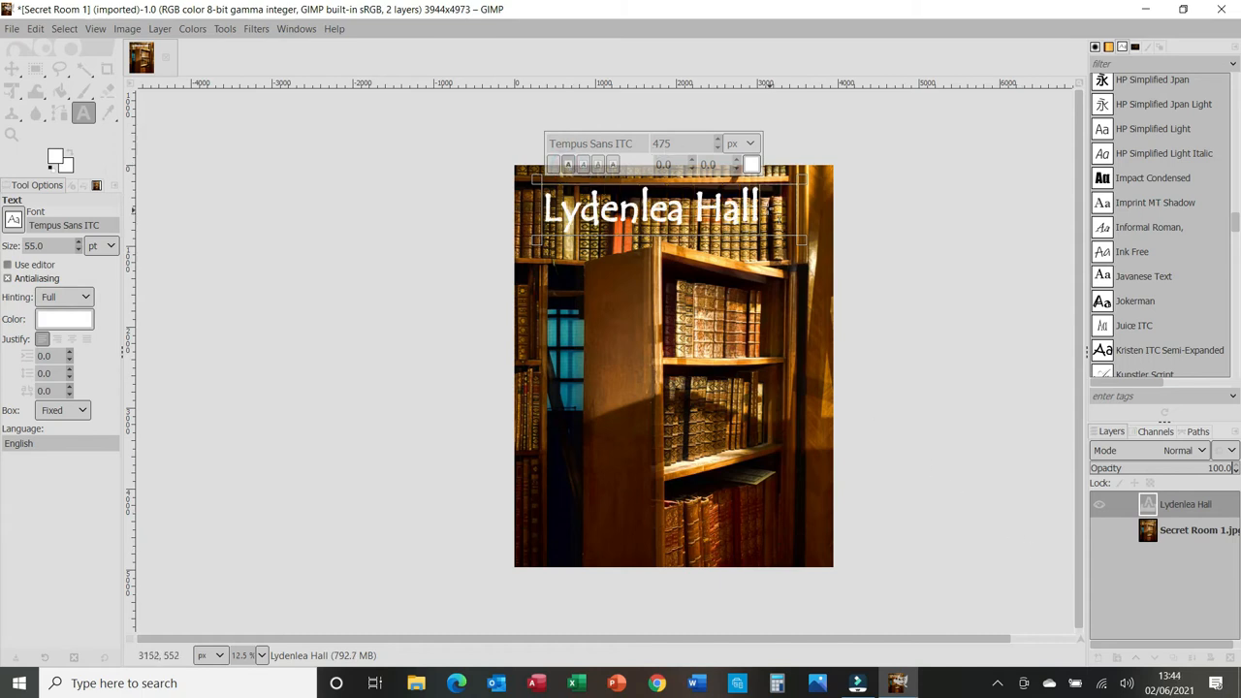
{"action": "left_click_drag", "start_coordinate": [771, 209], "coordinate": [544, 213]}
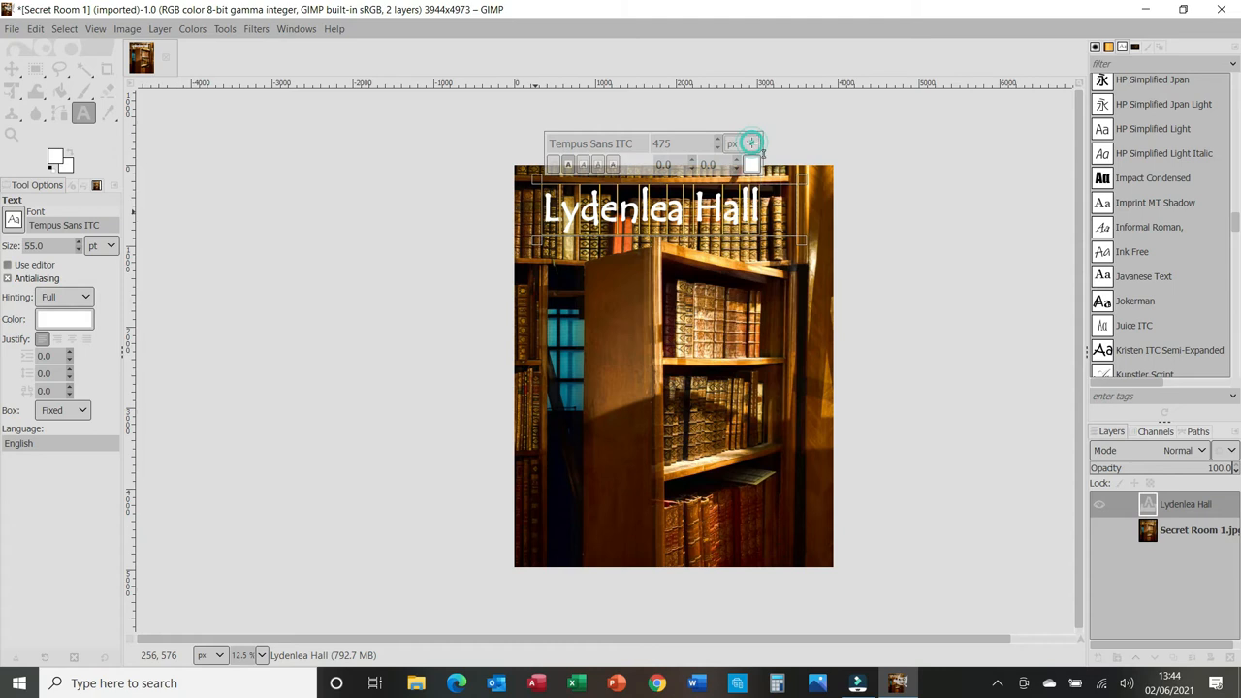
Enlarge the title to 63 pt and draw an empty text box near the bottom
{"action": "left_click", "coordinate": [743, 144]}
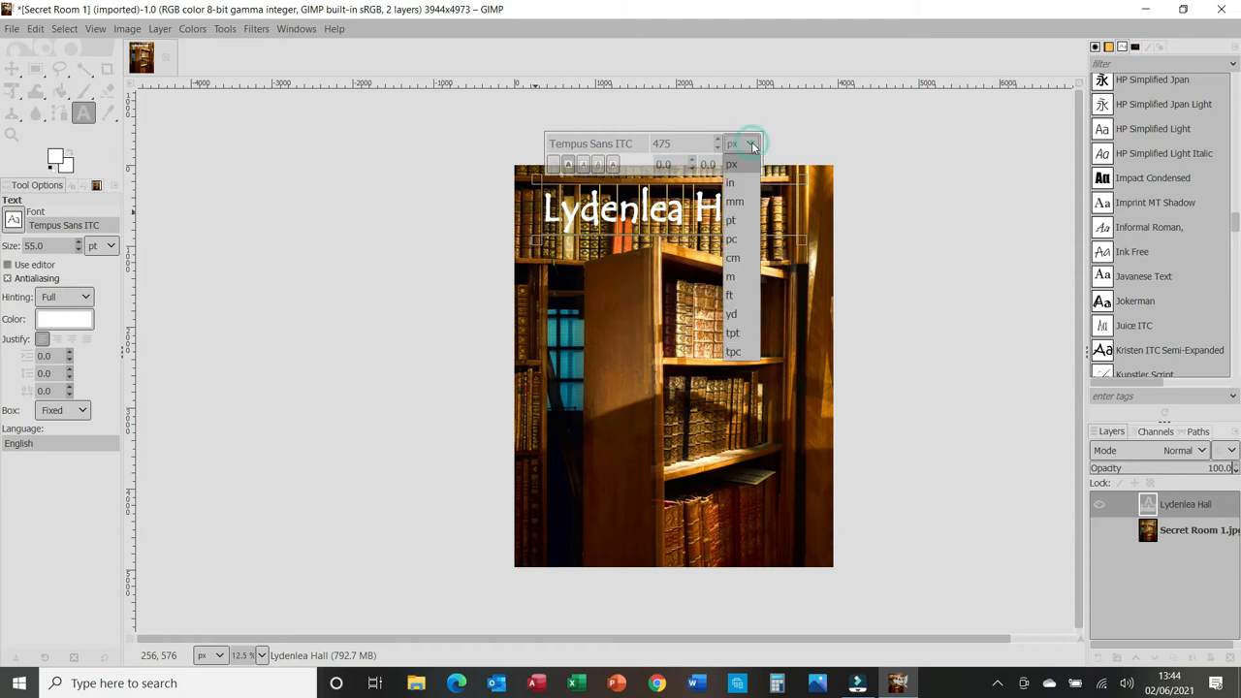
{"action": "left_click", "coordinate": [732, 220]}
{"action": "left_click", "coordinate": [718, 142]}
{"action": "left_click", "coordinate": [719, 141]}
{"action": "left_click", "coordinate": [719, 142]}
{"action": "left_click", "coordinate": [719, 142]}
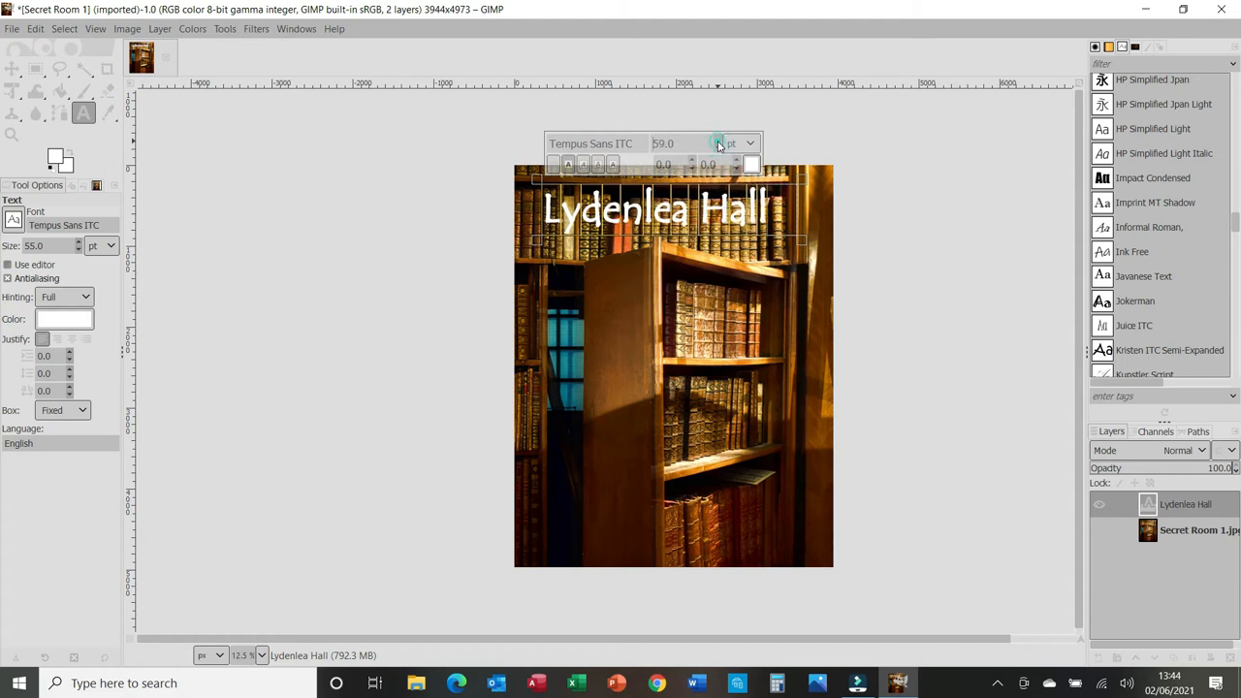
{"action": "left_click", "coordinate": [719, 142]}
{"action": "left_click", "coordinate": [719, 142]}
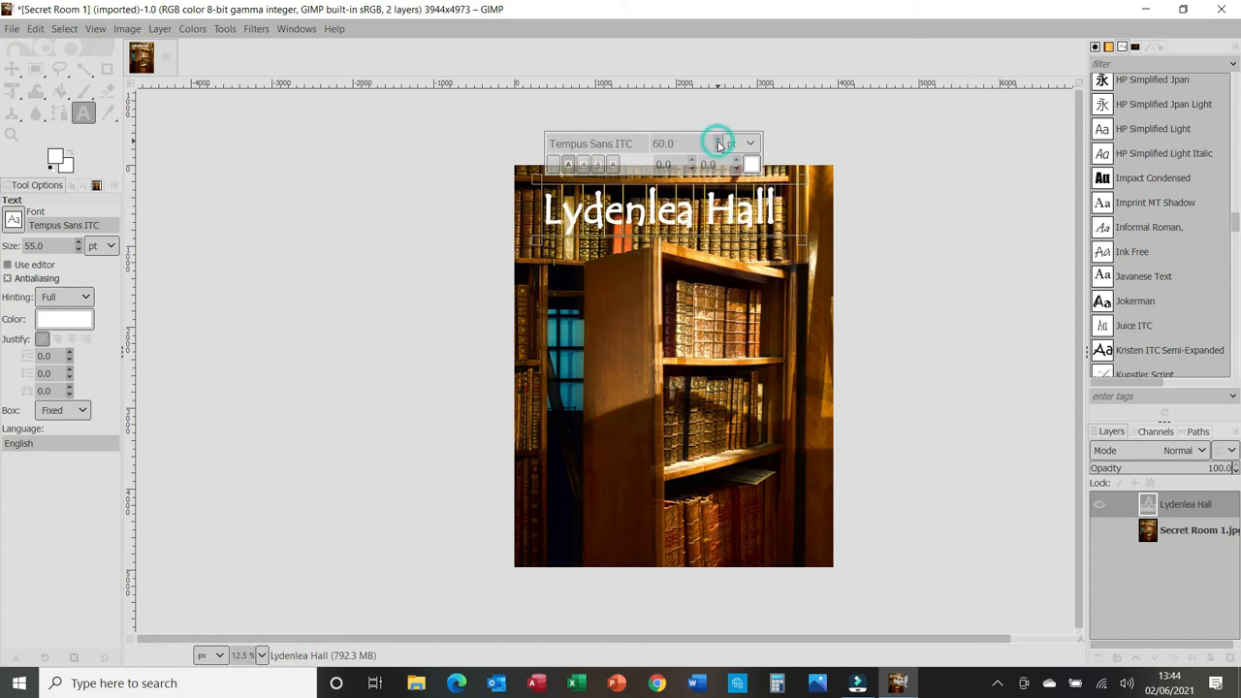
{"action": "left_click", "coordinate": [719, 142]}
{"action": "left_click", "coordinate": [719, 141]}
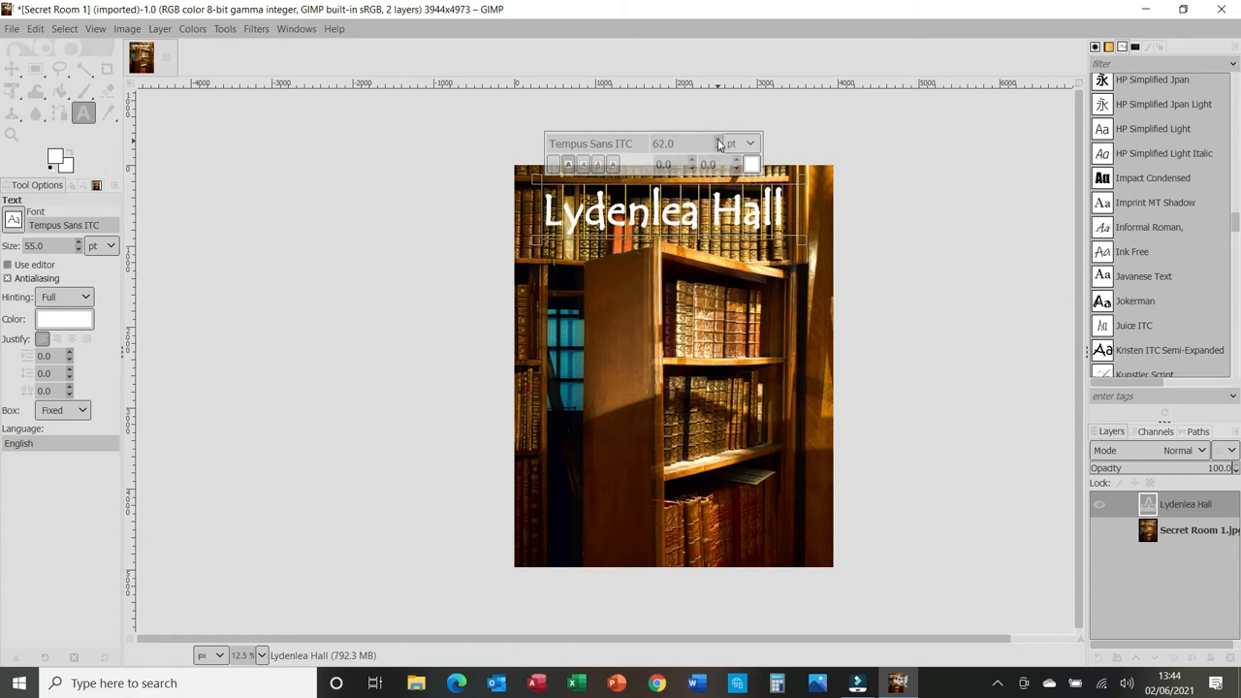
{"action": "left_click", "coordinate": [719, 142]}
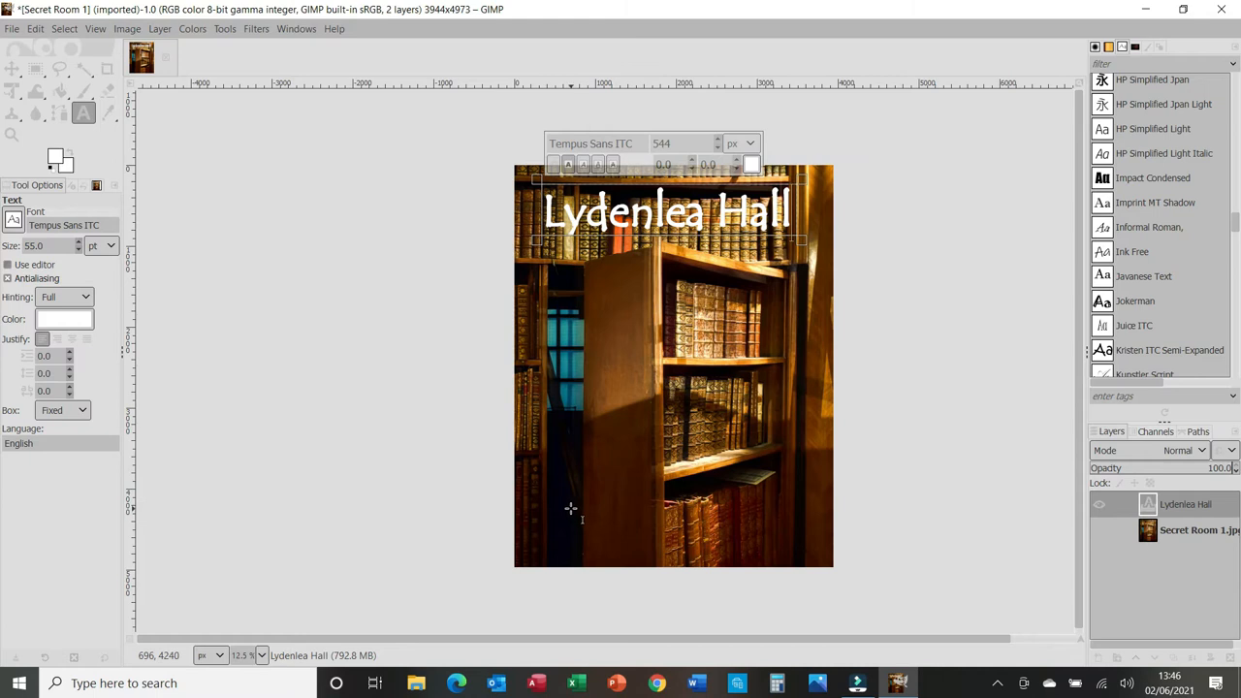
{"action": "left_click", "coordinate": [573, 509]}
{"action": "left_click_drag", "start_coordinate": [572, 509], "coordinate": [783, 548]}
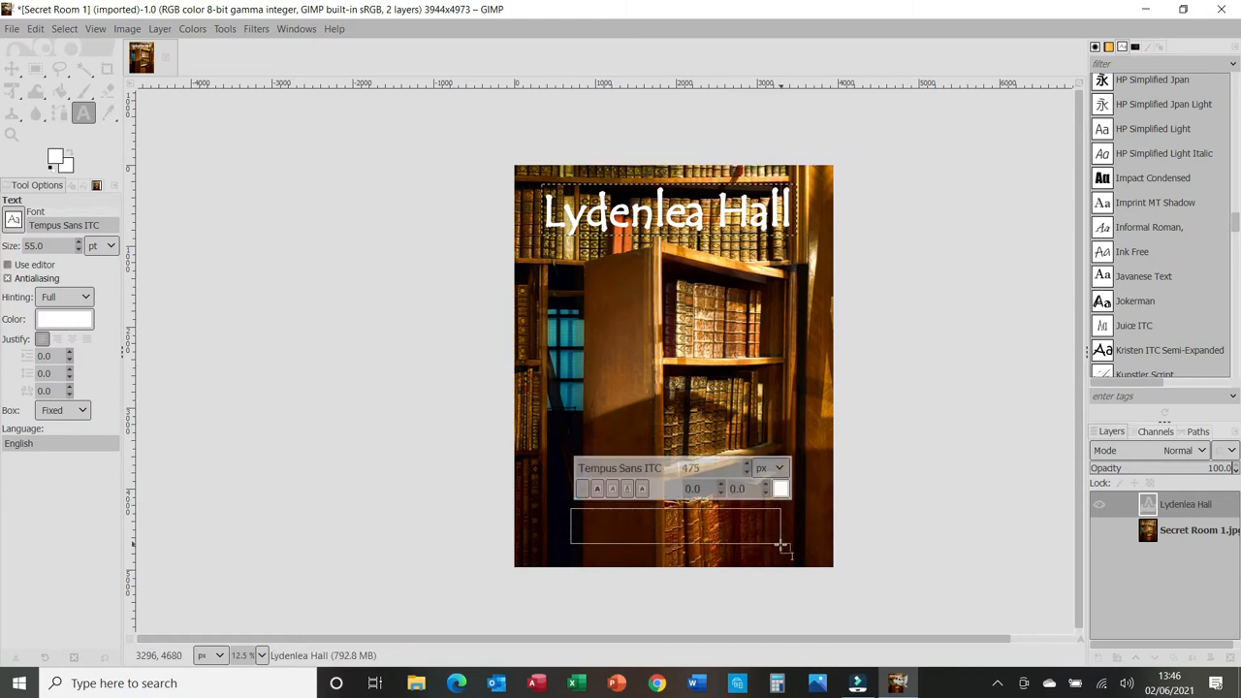
Type the author's name in the bottom text box and switch its size unit to points
{"action": "type", "text": "Suzanne Miller"}
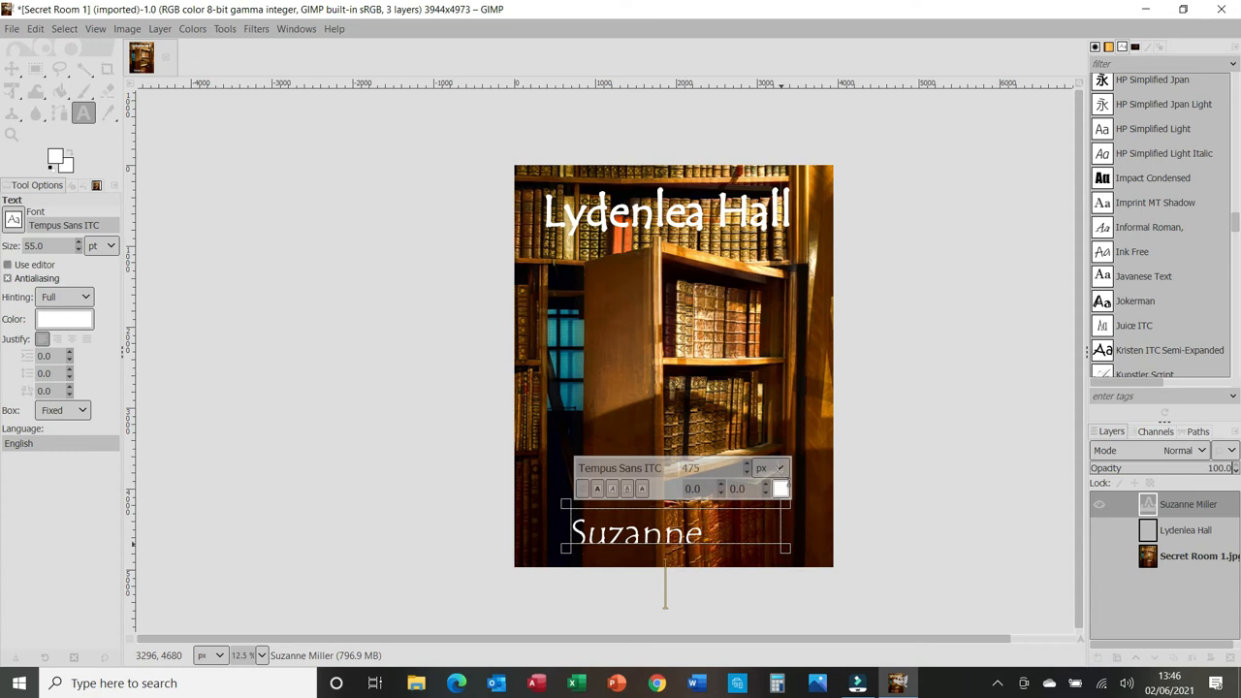
{"action": "left_click", "coordinate": [779, 469]}
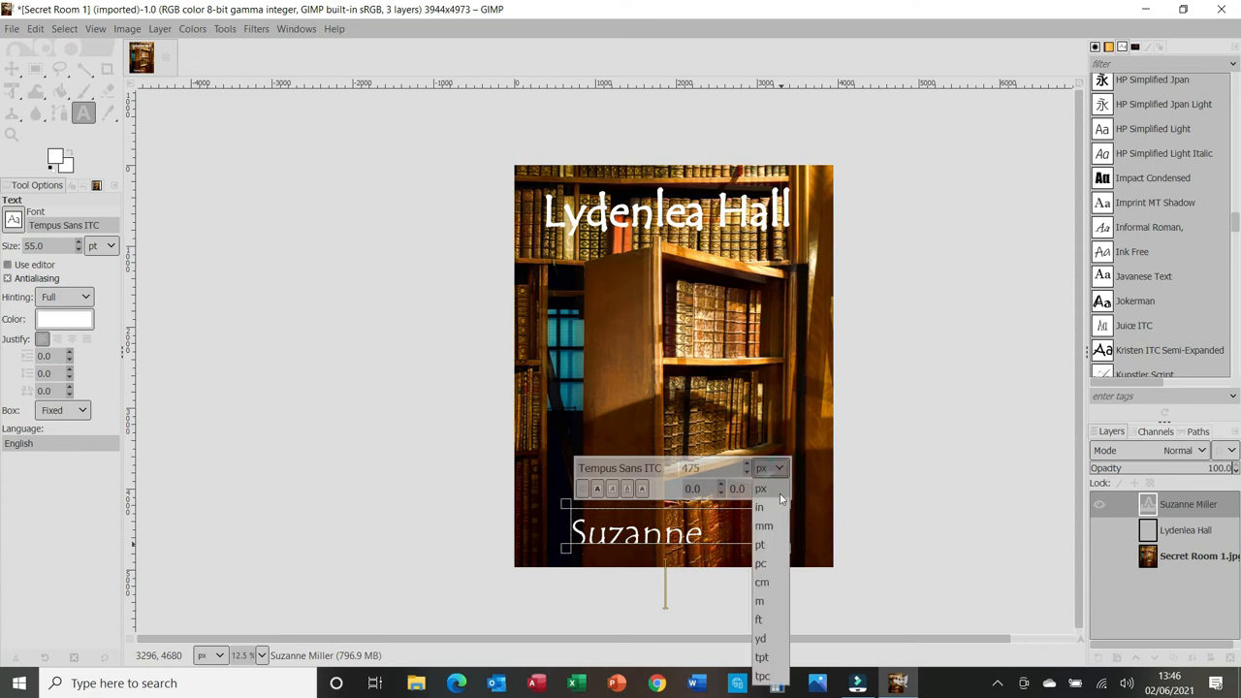
{"action": "left_click", "coordinate": [760, 544]}
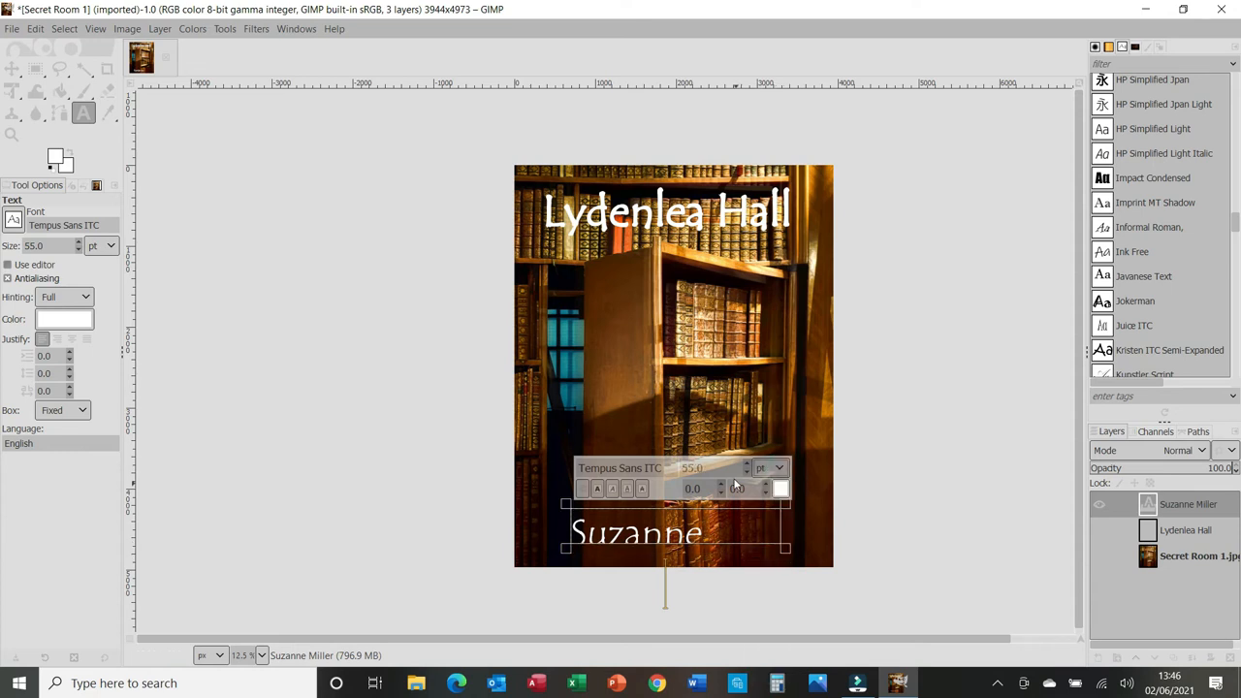
{"action": "left_click", "coordinate": [747, 472]}
Resize the author's name to 47 pt so it fits on one line
{"action": "left_click", "coordinate": [576, 529]}
{"action": "left_click_drag", "start_coordinate": [575, 528], "coordinate": [795, 588]}
{"action": "left_click", "coordinate": [748, 472]}
{"action": "left_click", "coordinate": [747, 472]}
{"action": "left_click", "coordinate": [748, 472]}
{"action": "left_click", "coordinate": [748, 473]}
{"action": "left_click", "coordinate": [748, 472]}
{"action": "left_click", "coordinate": [748, 472]}
{"action": "left_click", "coordinate": [747, 472]}
{"action": "left_click", "coordinate": [748, 473]}
{"action": "left_click", "coordinate": [748, 472]}
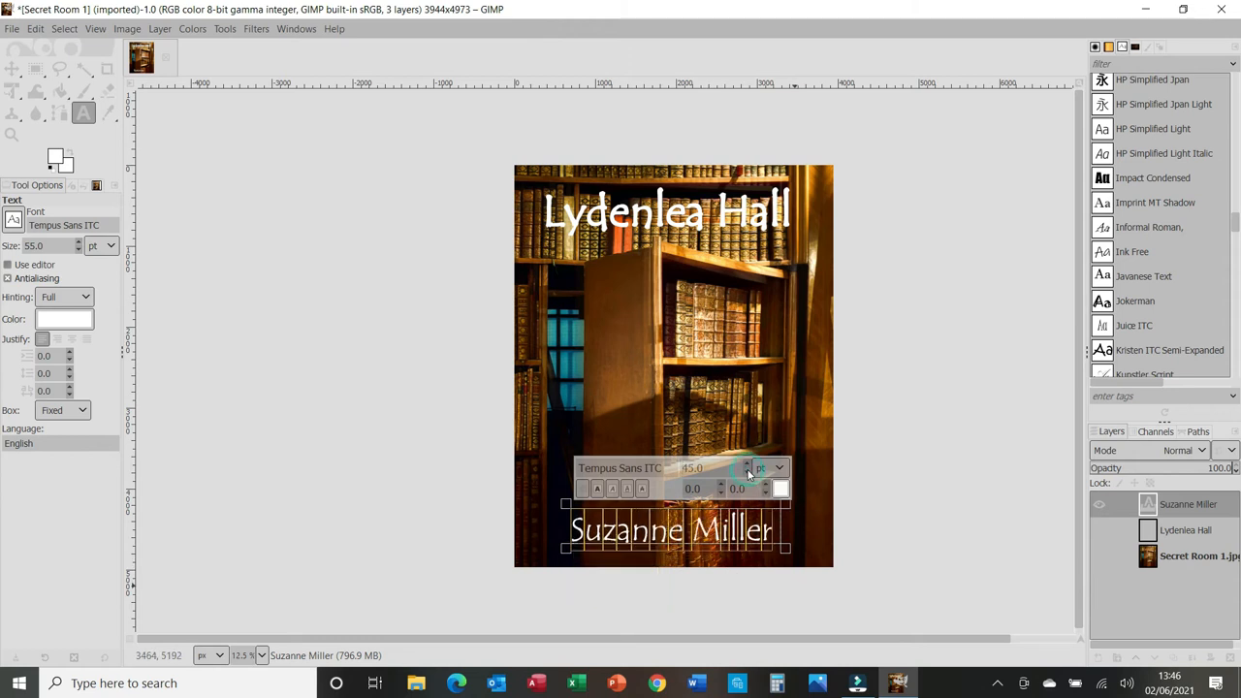
{"action": "left_click", "coordinate": [747, 472]}
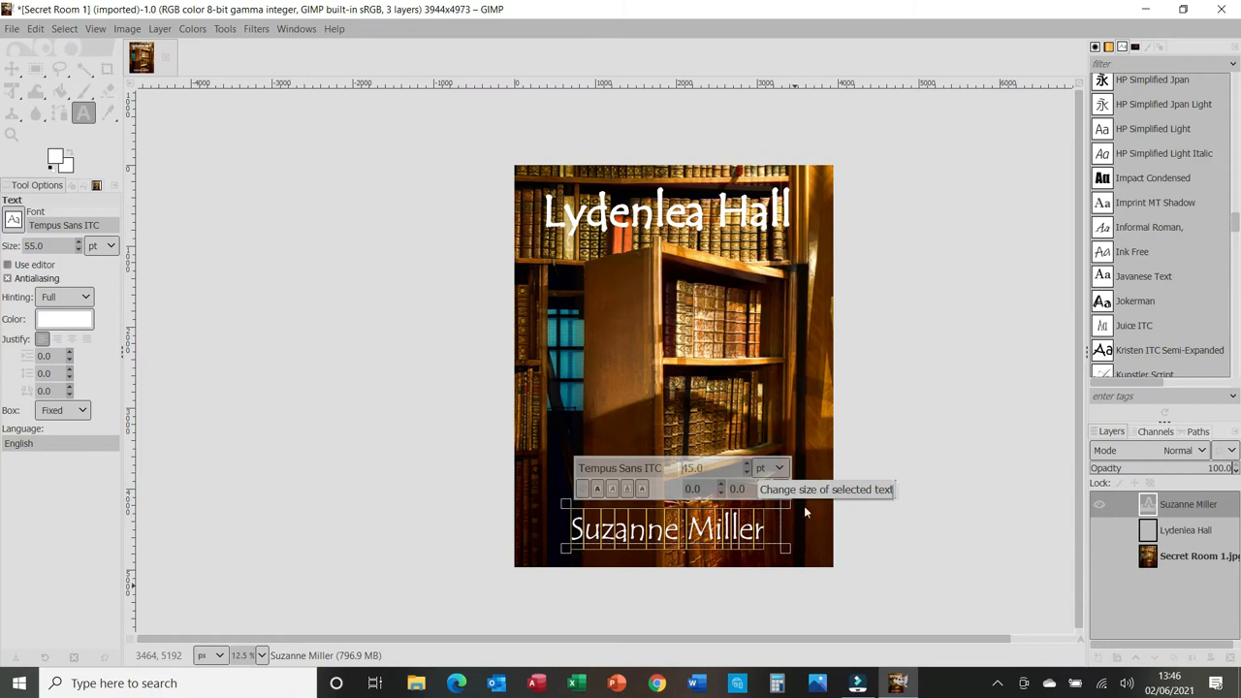
{"action": "left_click", "coordinate": [747, 464]}
{"action": "left_click", "coordinate": [747, 464]}
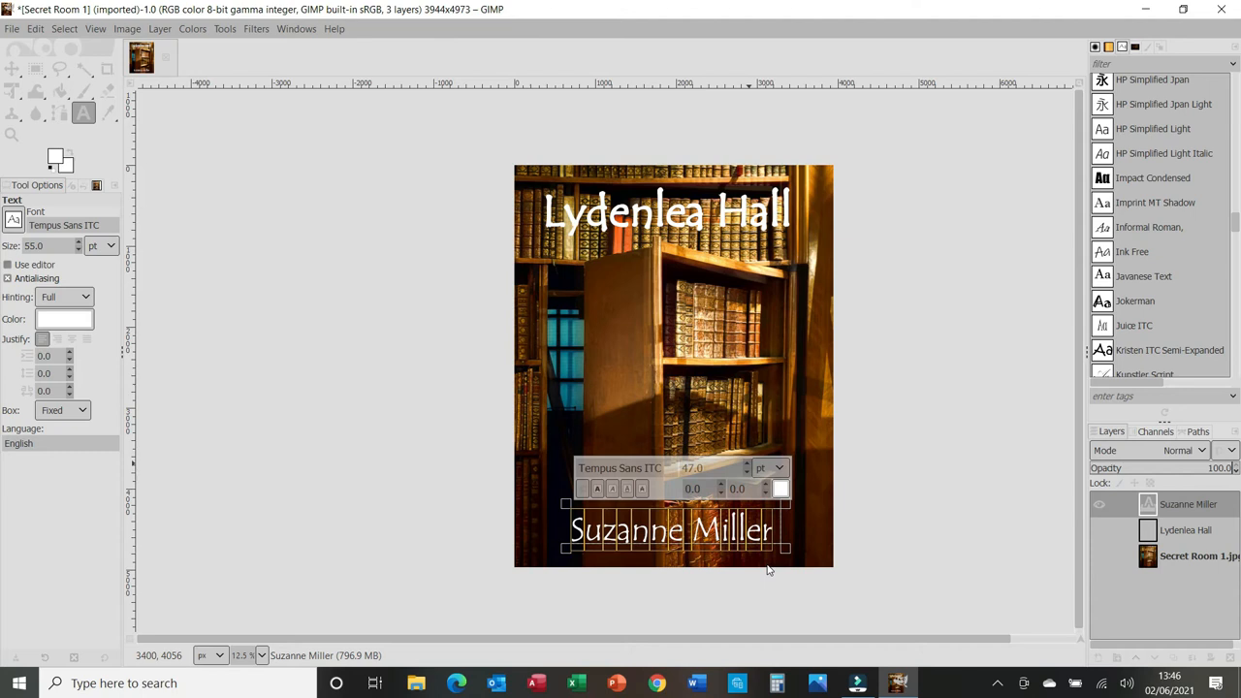
{"action": "left_click", "coordinate": [870, 559]}
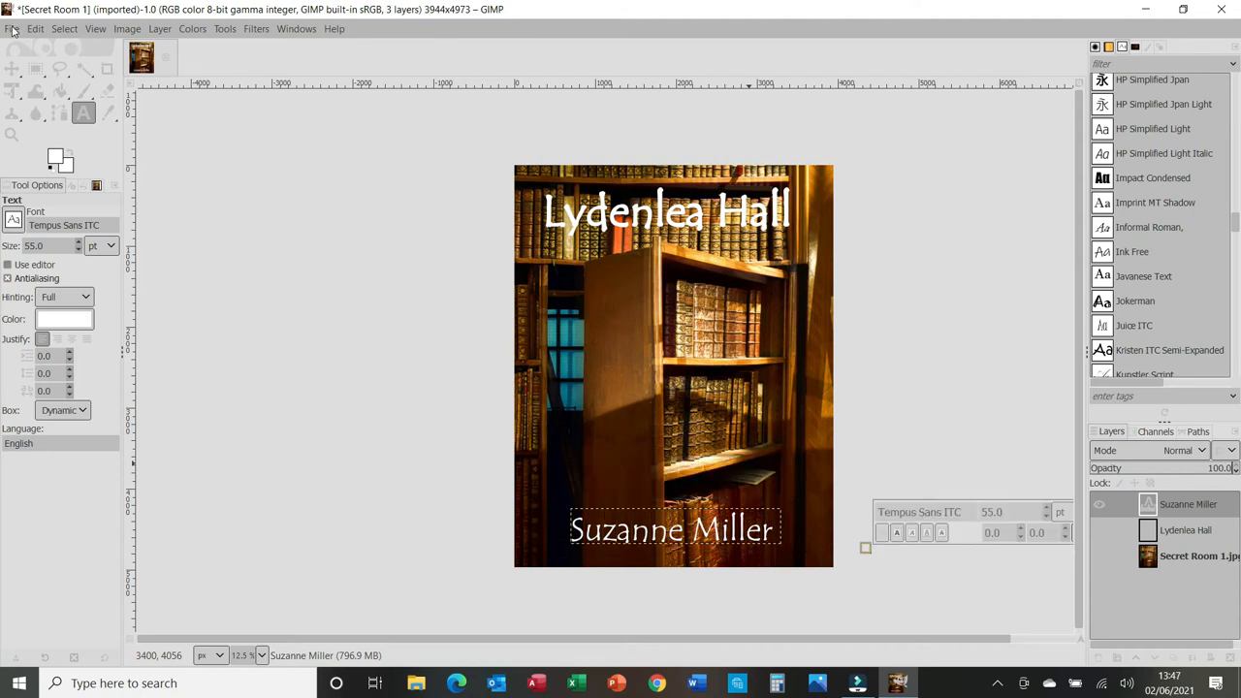
Export the cover as 'Secret Door Cover Gimp.png' with the default PNG settings
{"action": "left_click", "coordinate": [12, 30]}
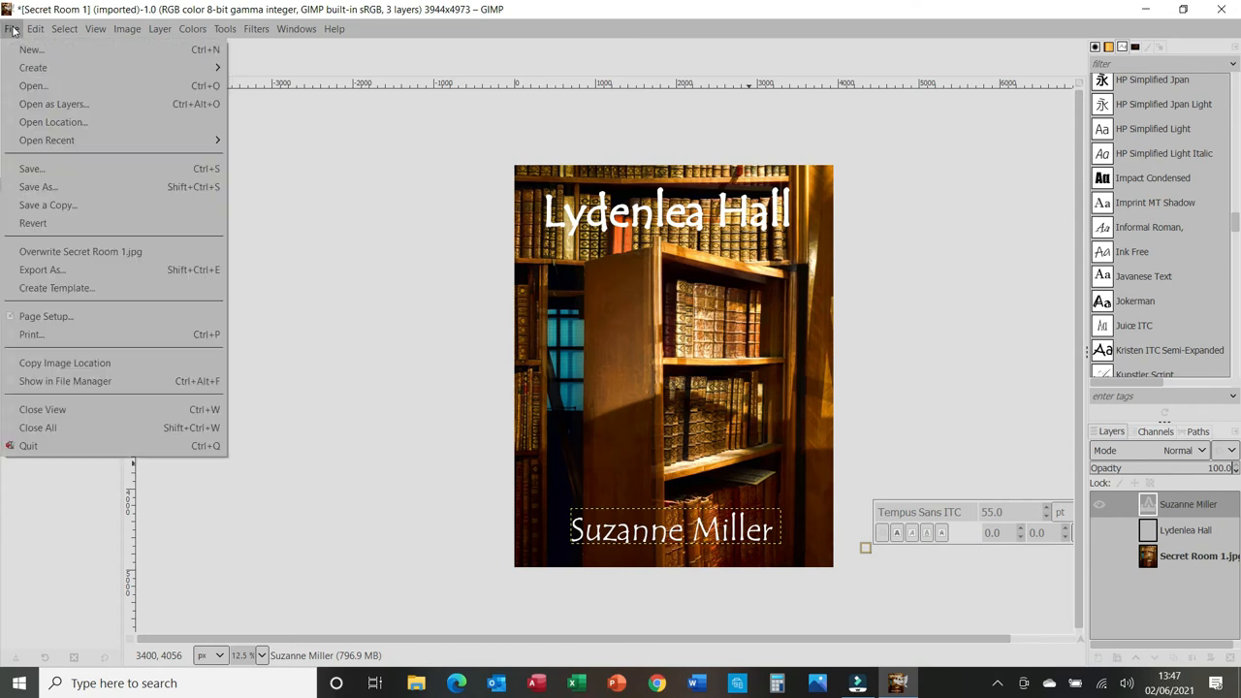
{"action": "left_click", "coordinate": [39, 269]}
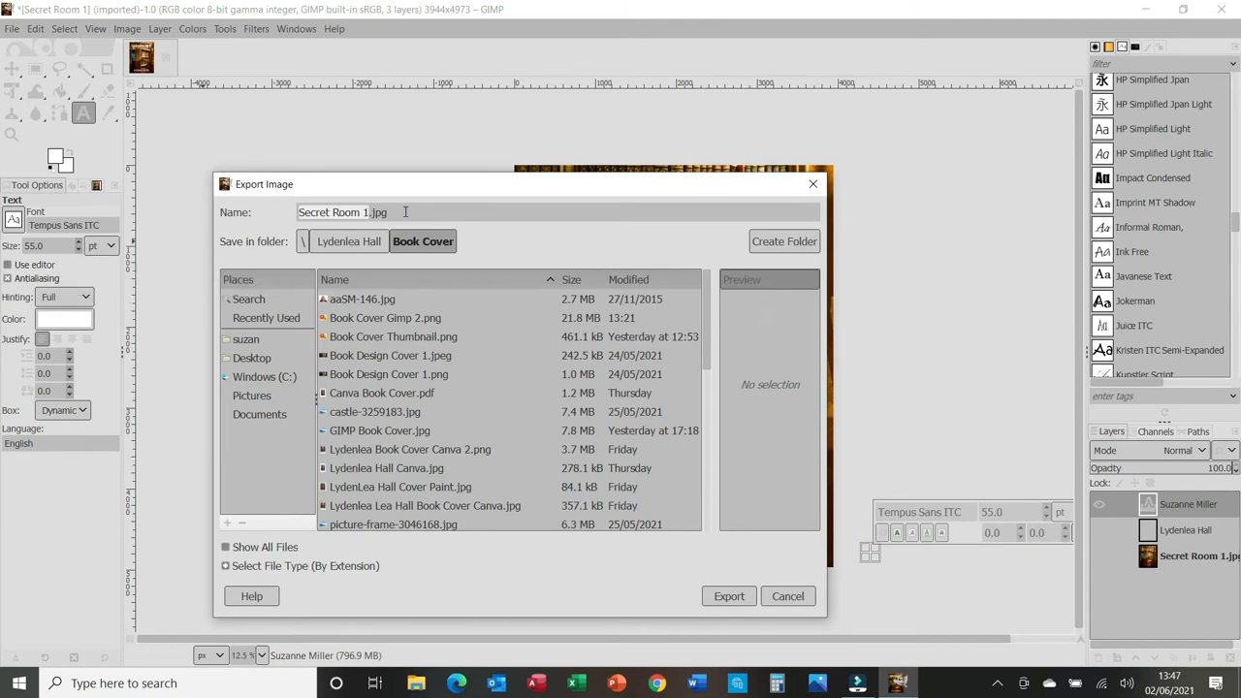
{"action": "left_click_drag", "start_coordinate": [418, 210], "coordinate": [221, 201]}
{"action": "type", "text": "Sece"}
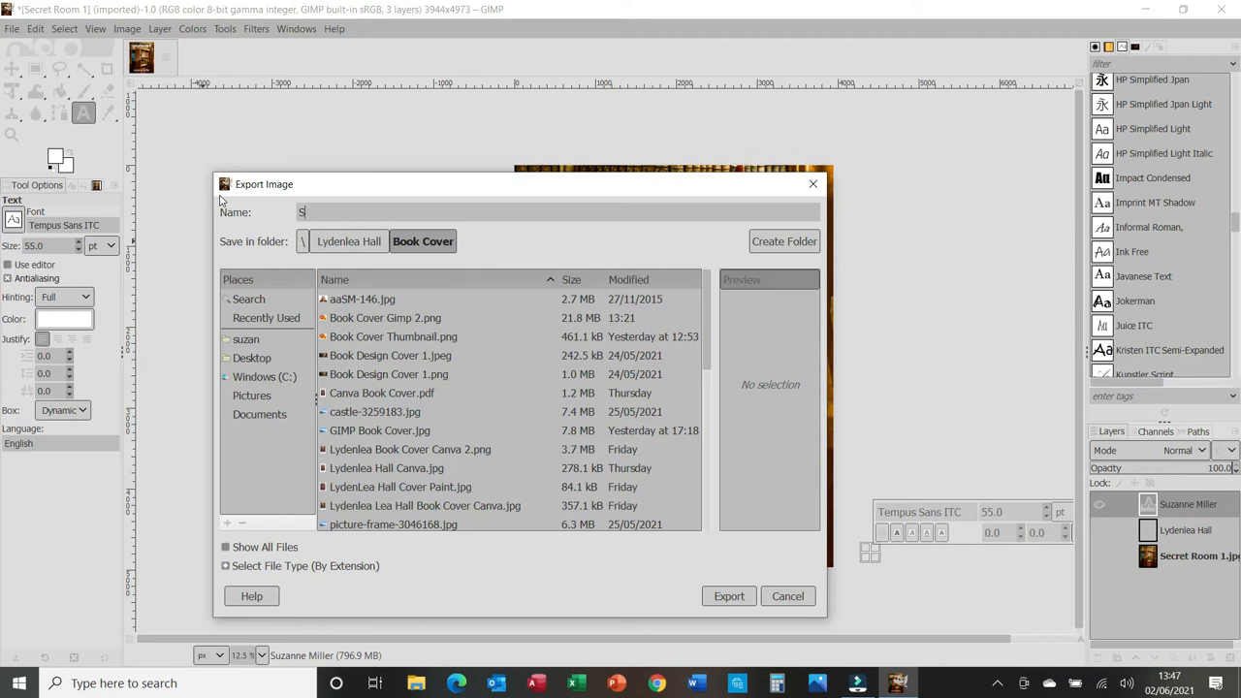
{"action": "key", "text": "BackSpace"}
{"action": "key", "text": "BackSpace"}
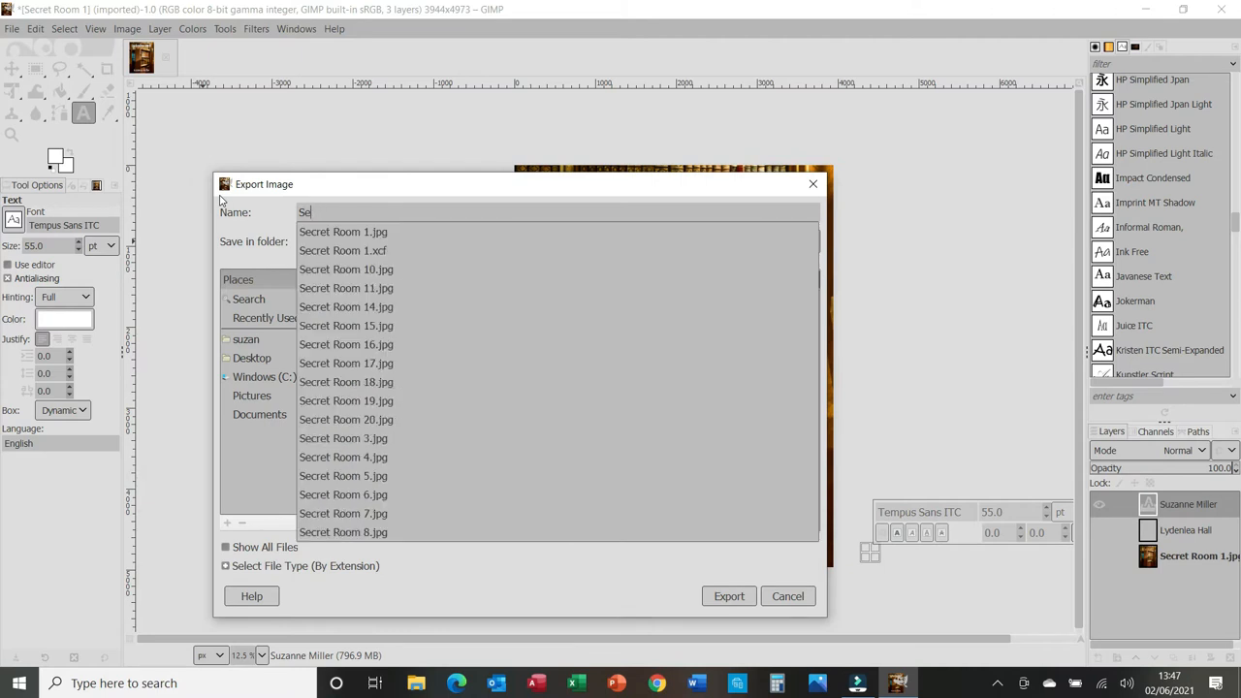
{"action": "type", "text": "cer"}
{"action": "key", "text": "BackSpace"}
{"action": "key", "text": "BackSpace"}
{"action": "type", "text": "ret "}
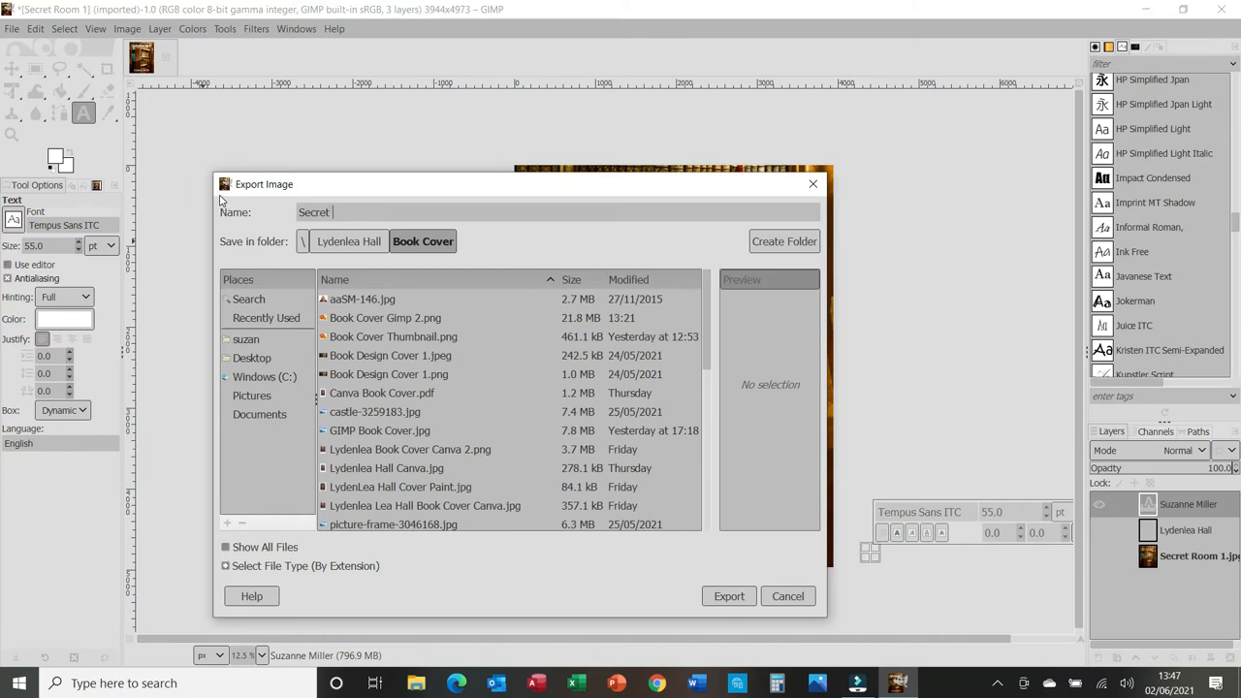
{"action": "type", "text": "Door Cover Gimp.png"}
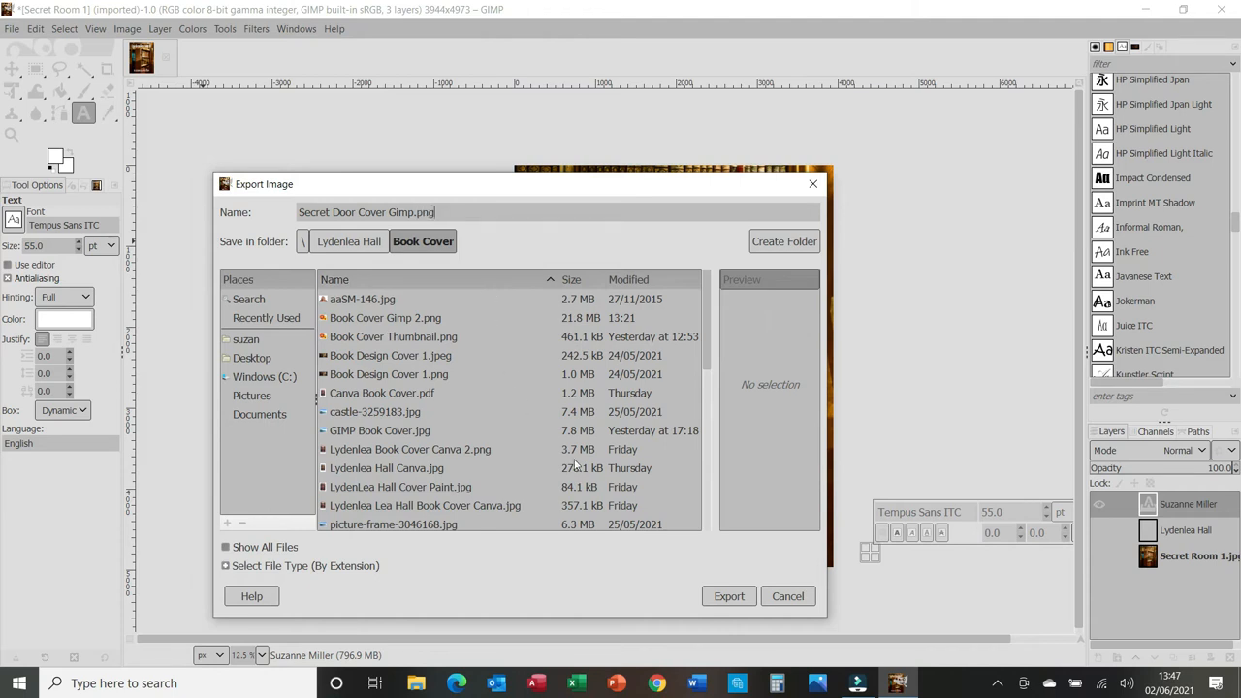
{"action": "left_click", "coordinate": [730, 597]}
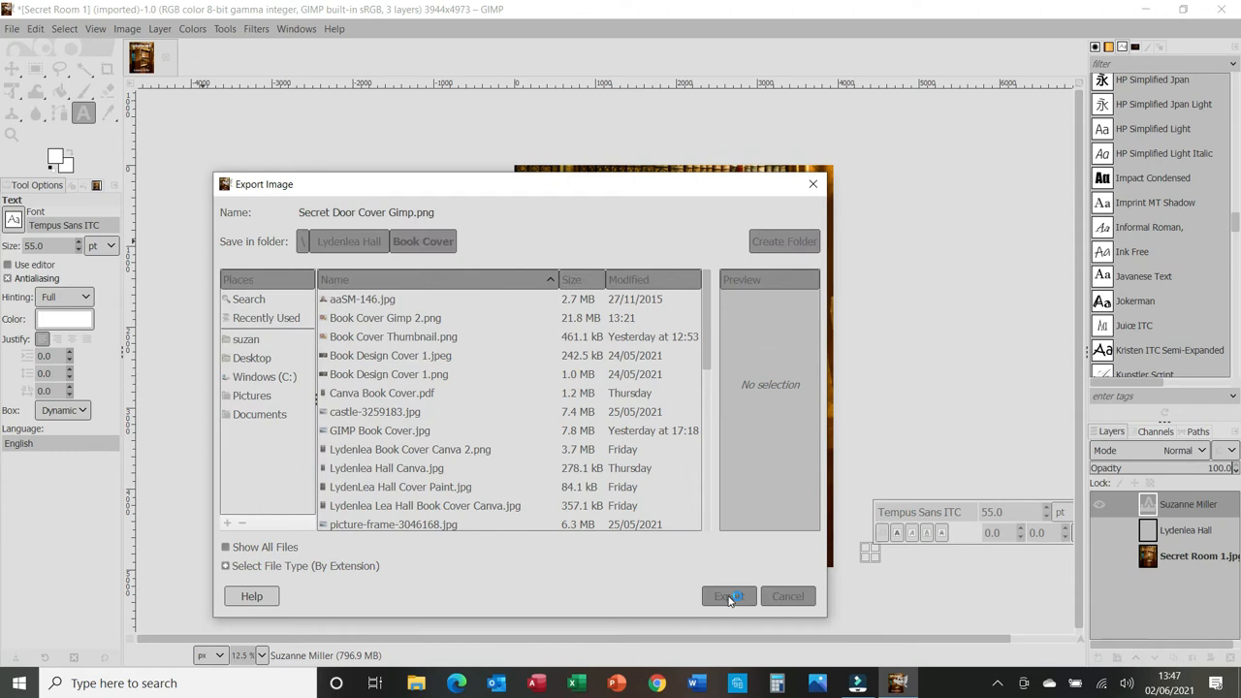
{"action": "left_click", "coordinate": [644, 532]}
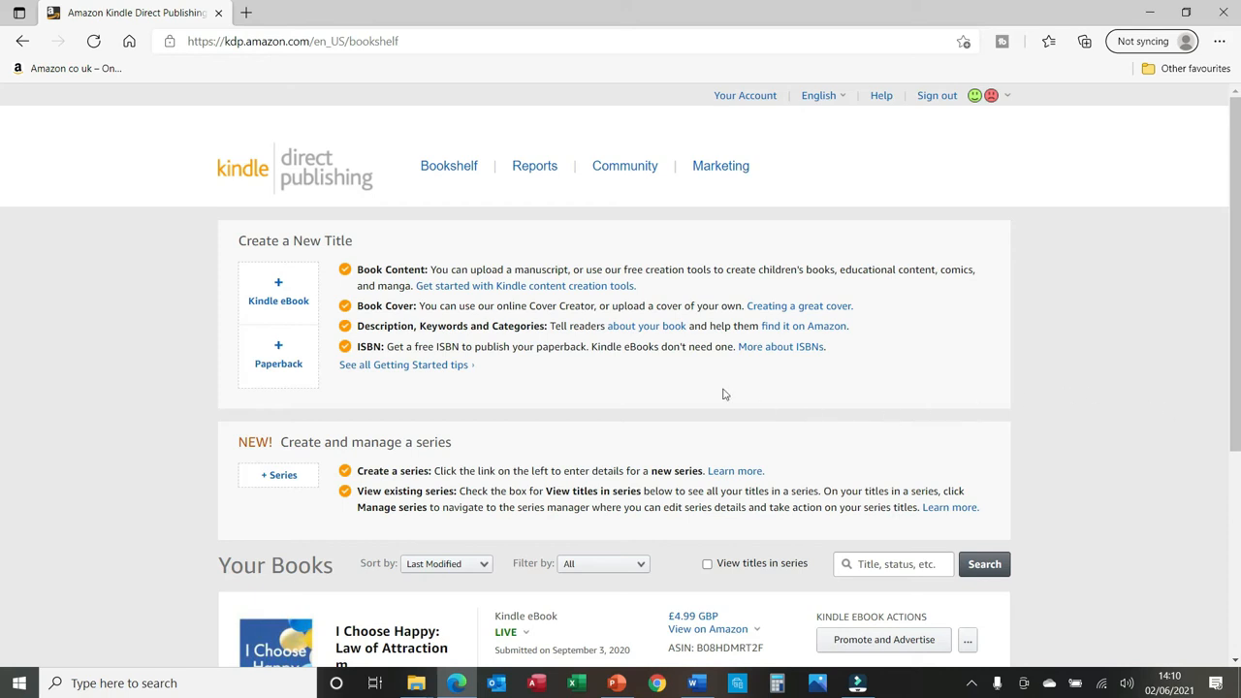
Start a new paperback title and enter the book title 'Lydenlea Hall'
{"action": "left_click", "coordinate": [281, 359]}
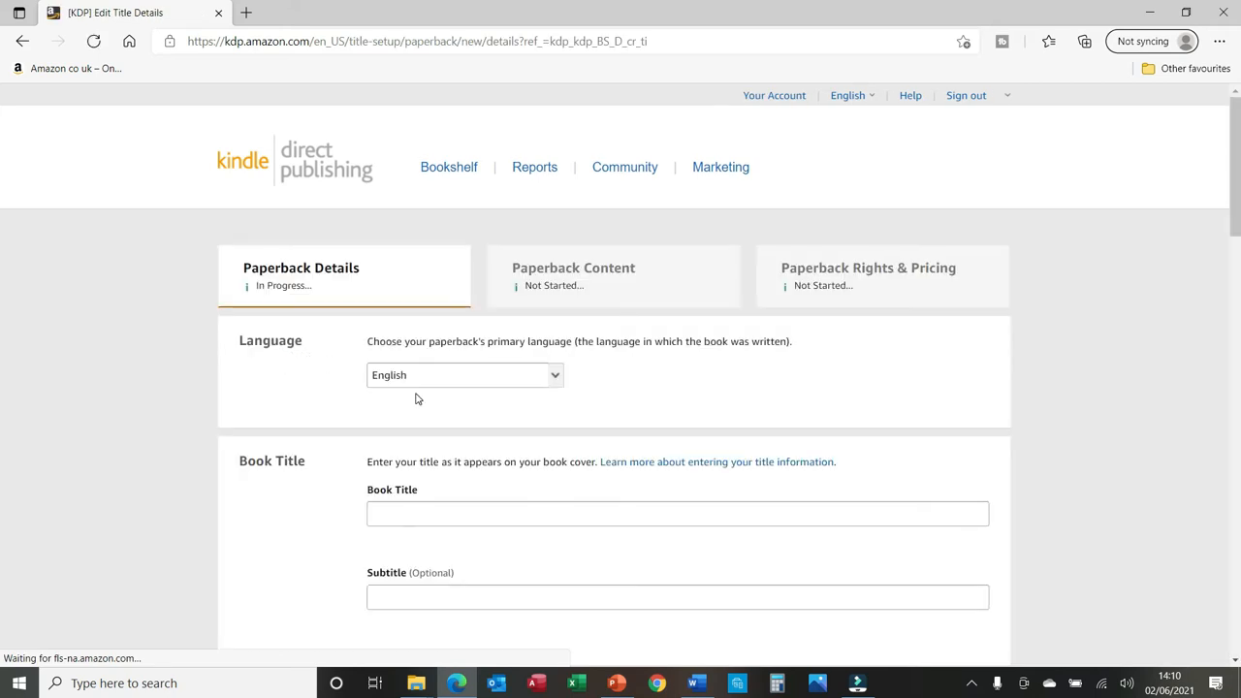
{"action": "scroll", "coordinate": [422, 404], "scroll_direction": "down", "scroll_amount": 3}
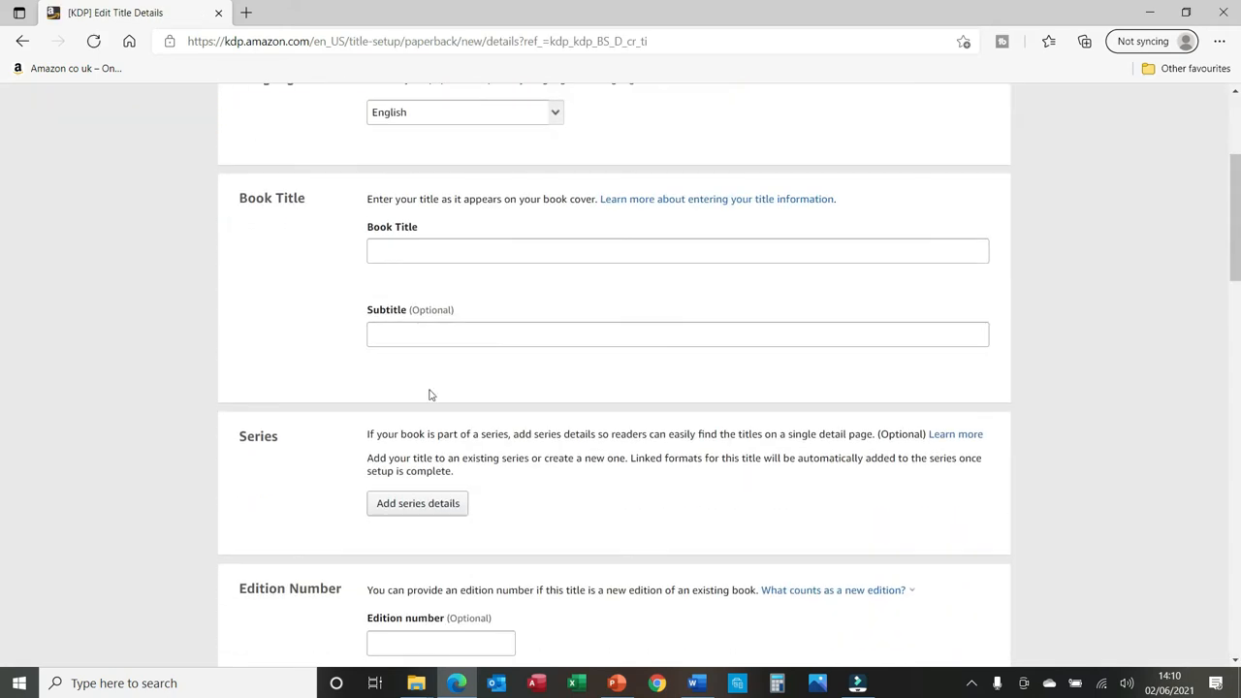
{"action": "left_click", "coordinate": [449, 250]}
{"action": "type", "text": "Lydenlea Hall"}
{"action": "key", "text": "Tab"}
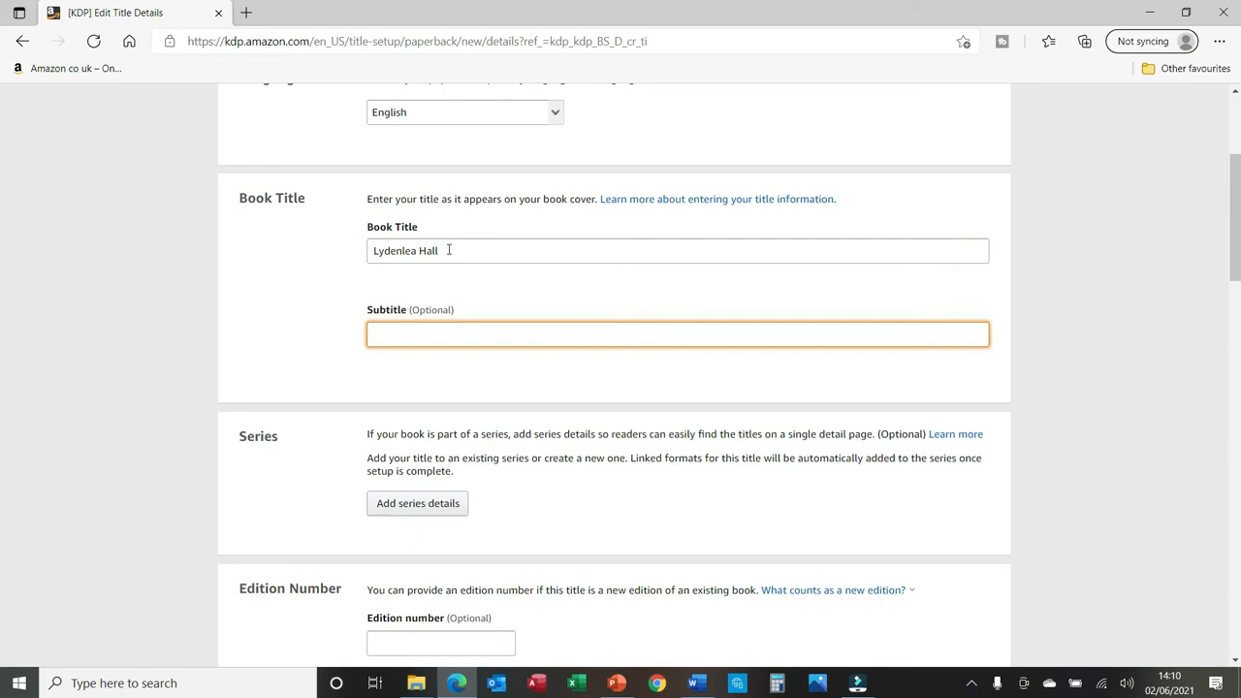
Fill in the author's first and last name
{"action": "scroll", "coordinate": [506, 456], "scroll_direction": "down", "scroll_amount": 4}
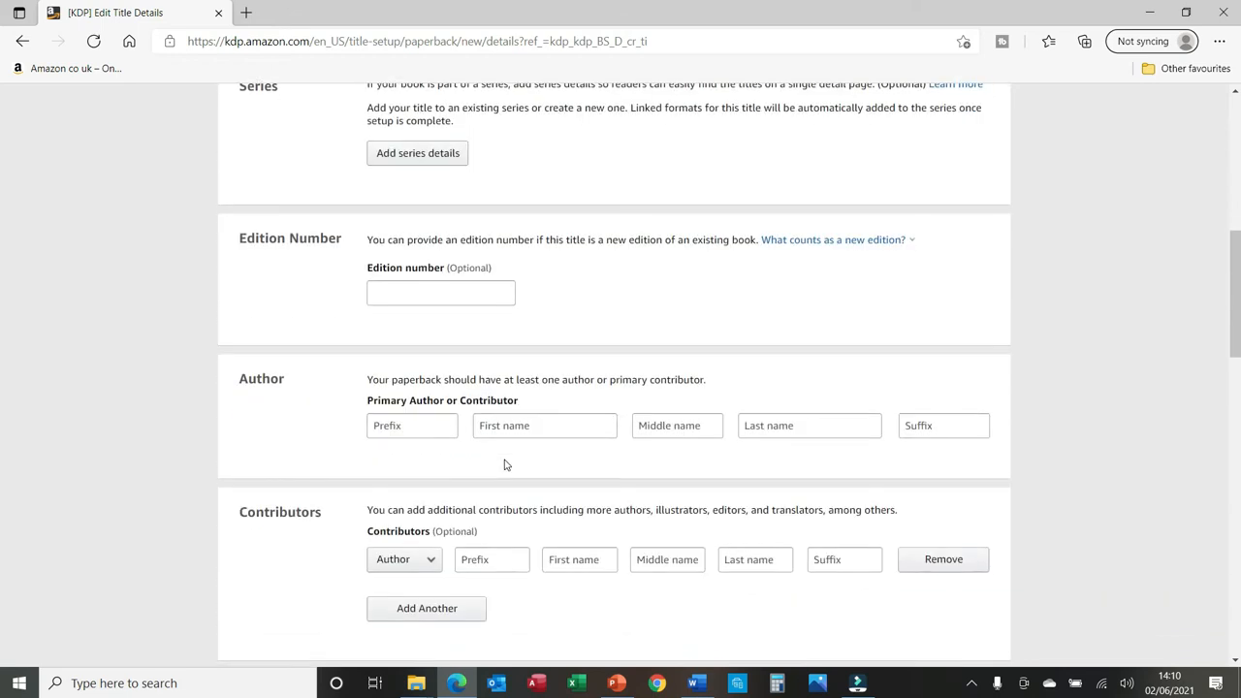
{"action": "left_click", "coordinate": [527, 429]}
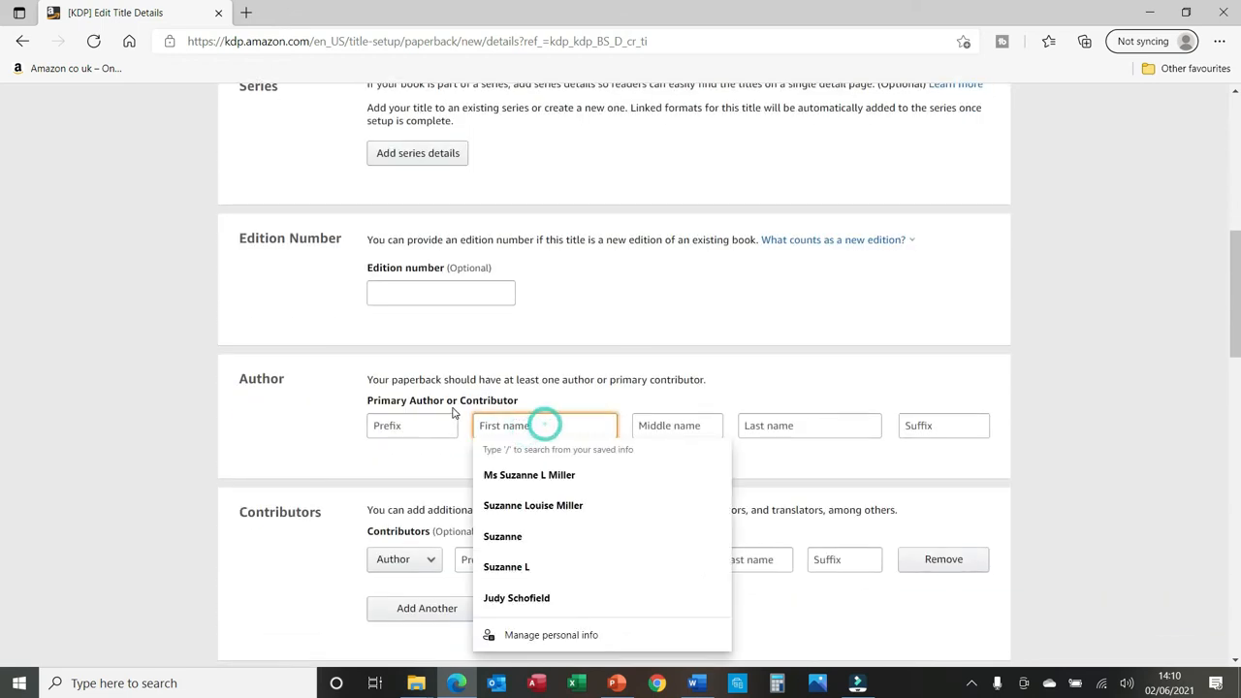
{"action": "type", "text": "Suzanne"}
{"action": "key", "text": "Tab"}
{"action": "key", "text": "Tab"}
{"action": "type", "text": "Miller"}
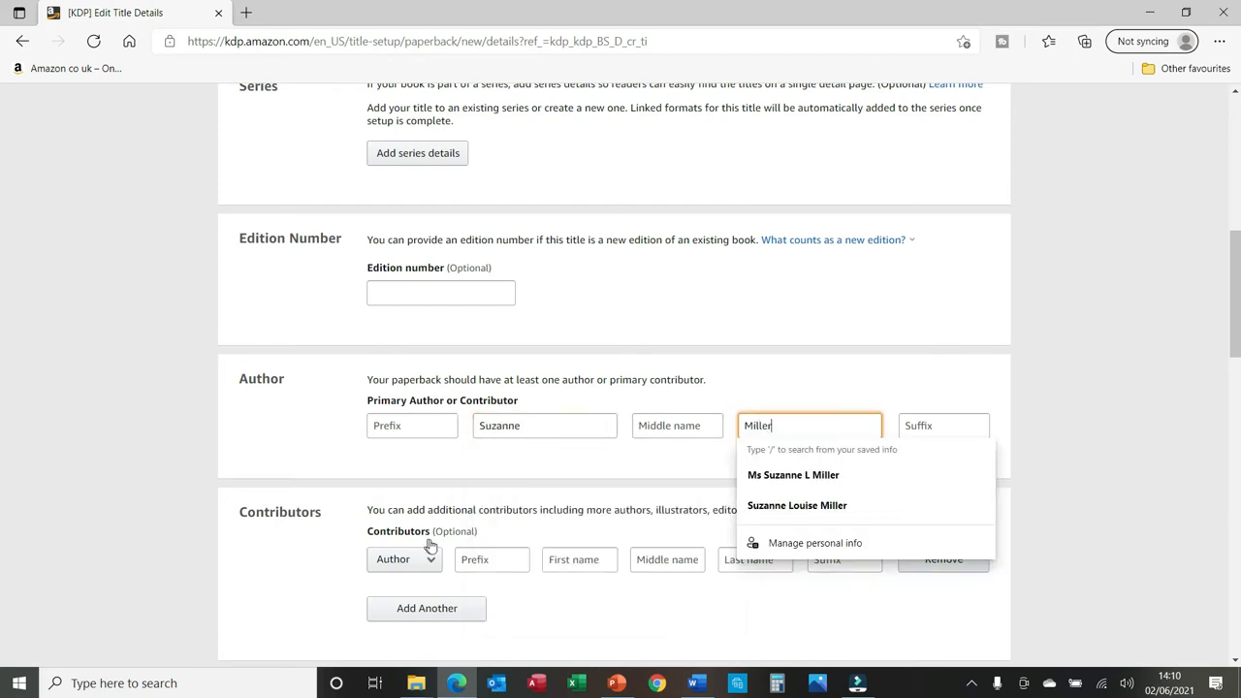
{"action": "scroll", "coordinate": [534, 488], "scroll_direction": "down", "scroll_amount": 2}
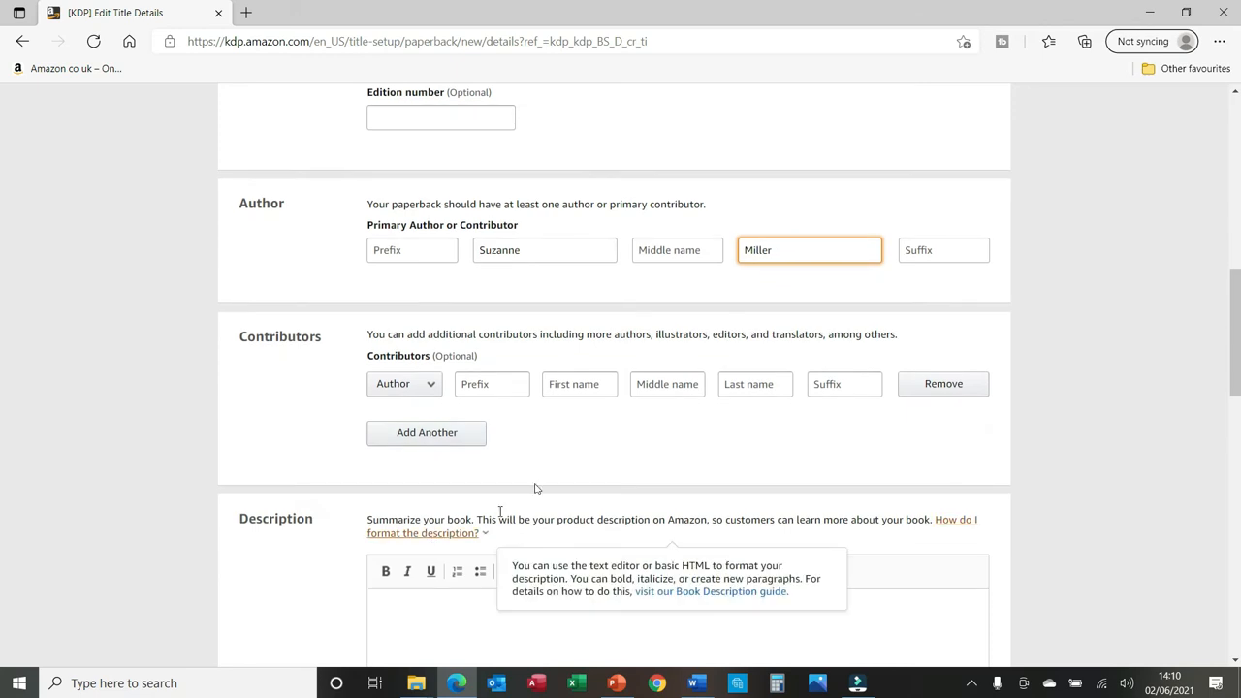
{"action": "scroll", "coordinate": [532, 426], "scroll_direction": "down", "scroll_amount": 2}
{"action": "left_click", "coordinate": [482, 451]}
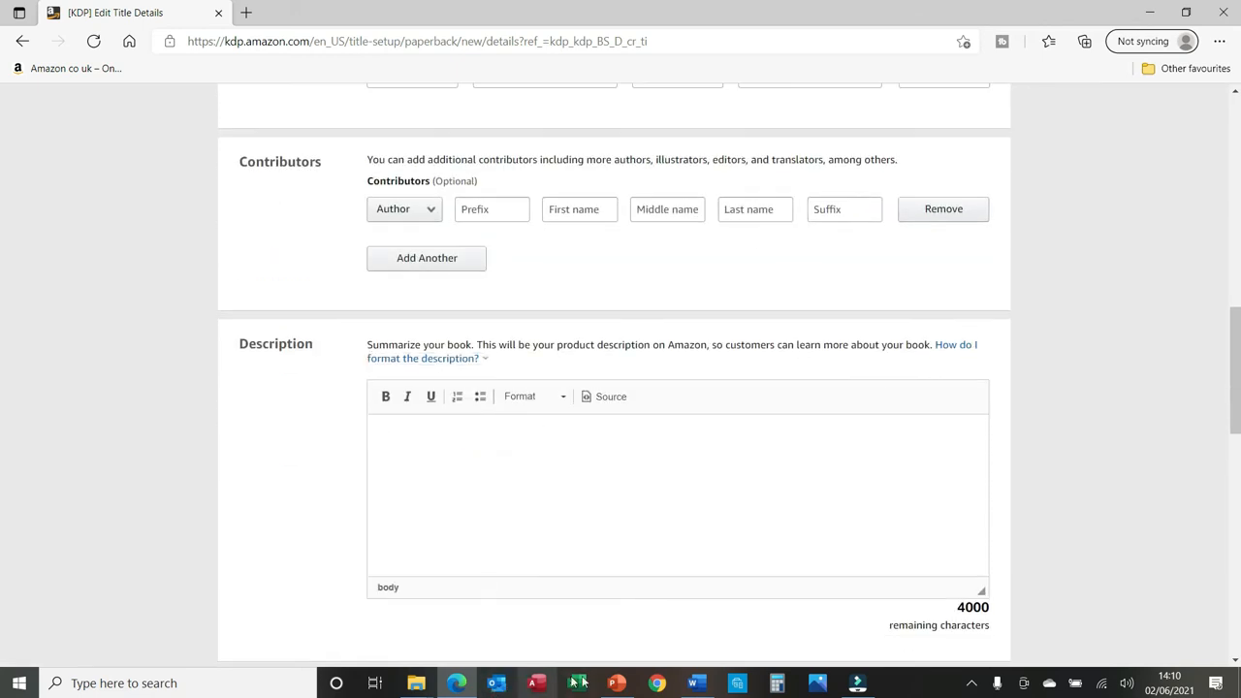
Copy the back cover description from the Word document and paste it into the KDP description box
{"action": "left_click", "coordinate": [699, 690]}
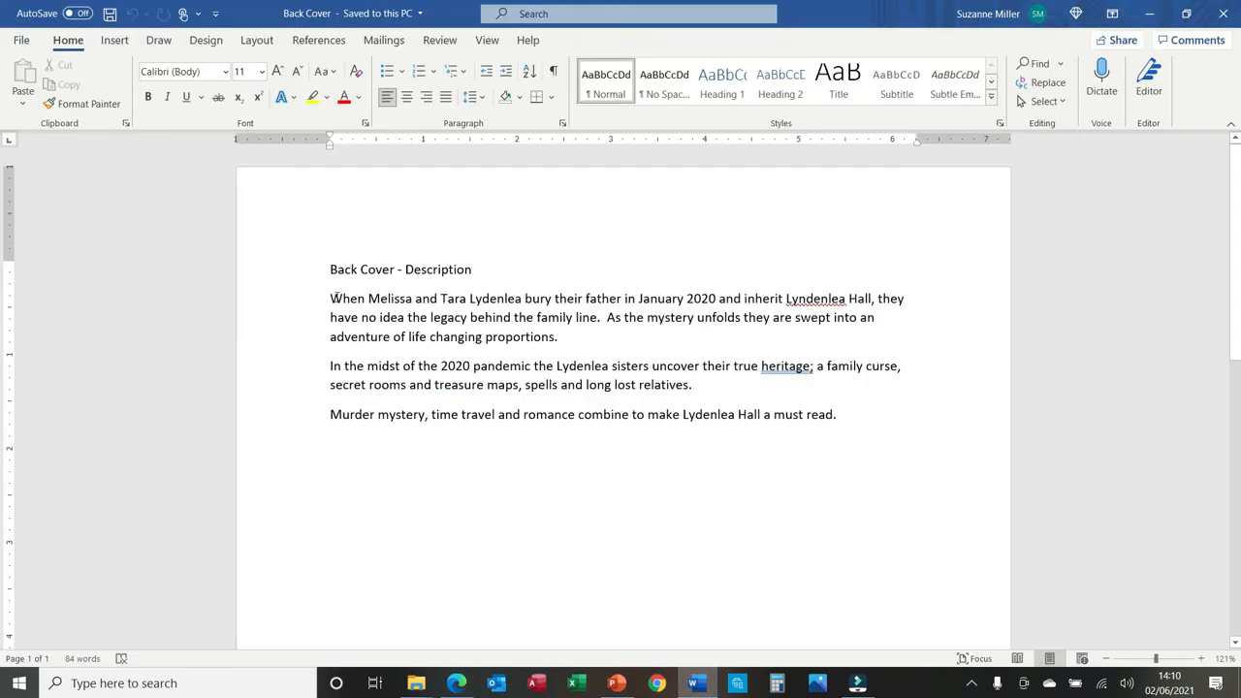
{"action": "left_click_drag", "start_coordinate": [330, 269], "coordinate": [898, 416]}
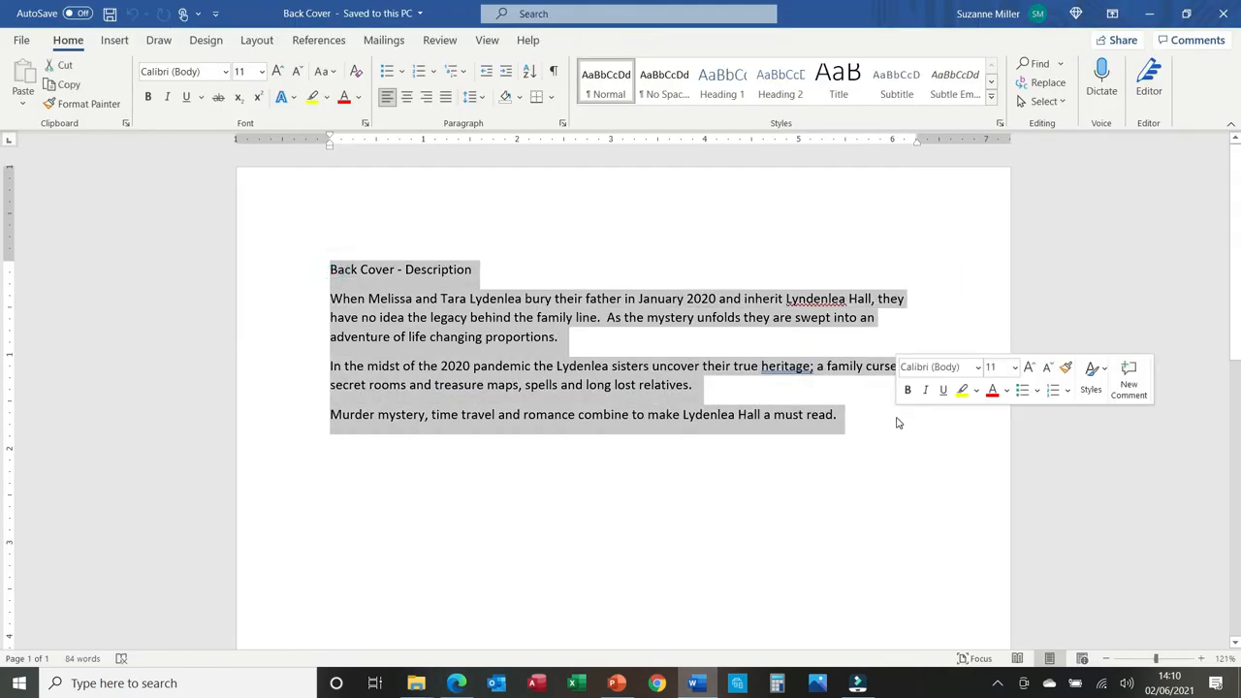
{"action": "left_click", "coordinate": [456, 683]}
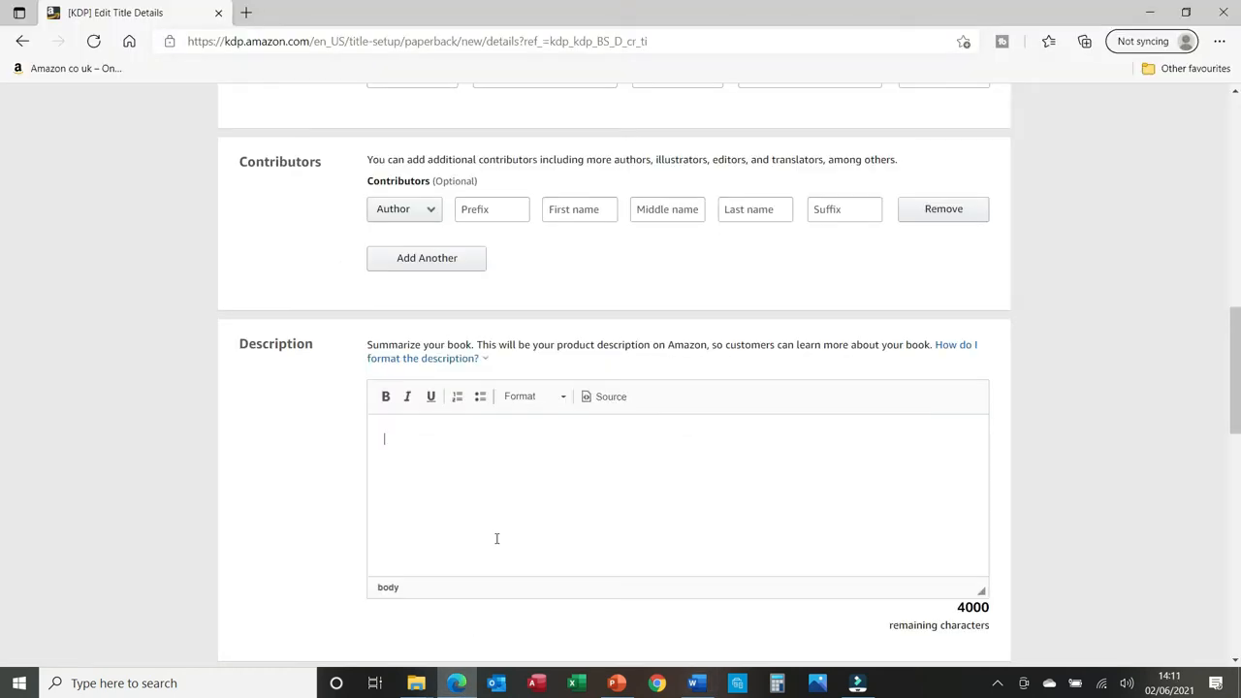
{"action": "key", "text": "ctrl+v"}
Delete the 'Back Cover - Description' heading from the description and declare copyright ownership
{"action": "left_click_drag", "start_coordinate": [504, 439], "coordinate": [366, 429]}
{"action": "key", "text": "Delete"}
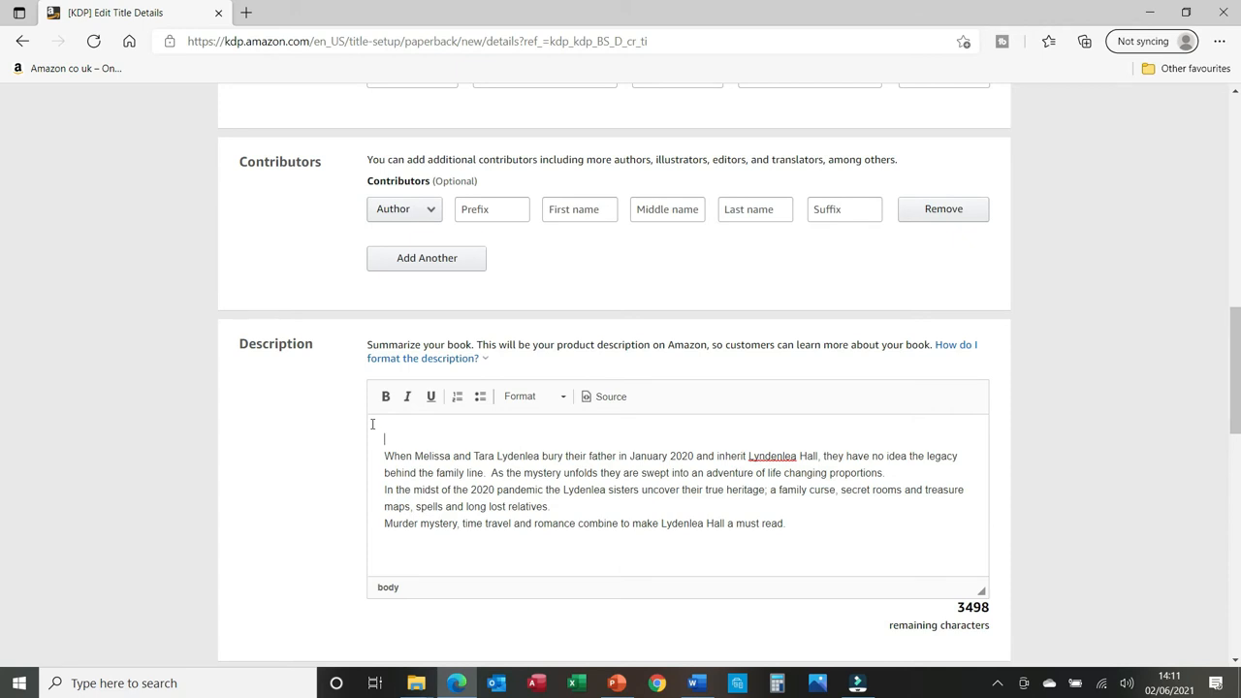
{"action": "key", "text": "Delete"}
{"action": "scroll", "coordinate": [437, 523], "scroll_direction": "down", "scroll_amount": 3}
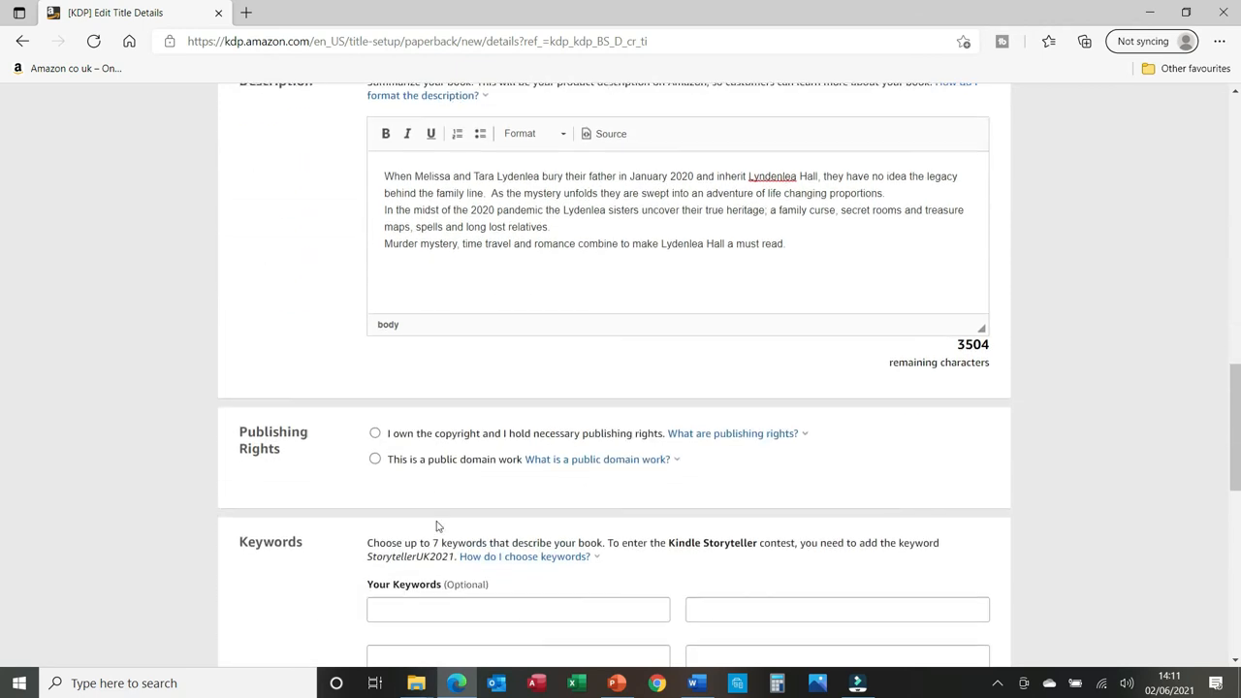
{"action": "left_click", "coordinate": [389, 439]}
Set the book category to Fiction > General
{"action": "scroll", "coordinate": [436, 515], "scroll_direction": "down", "scroll_amount": 2}
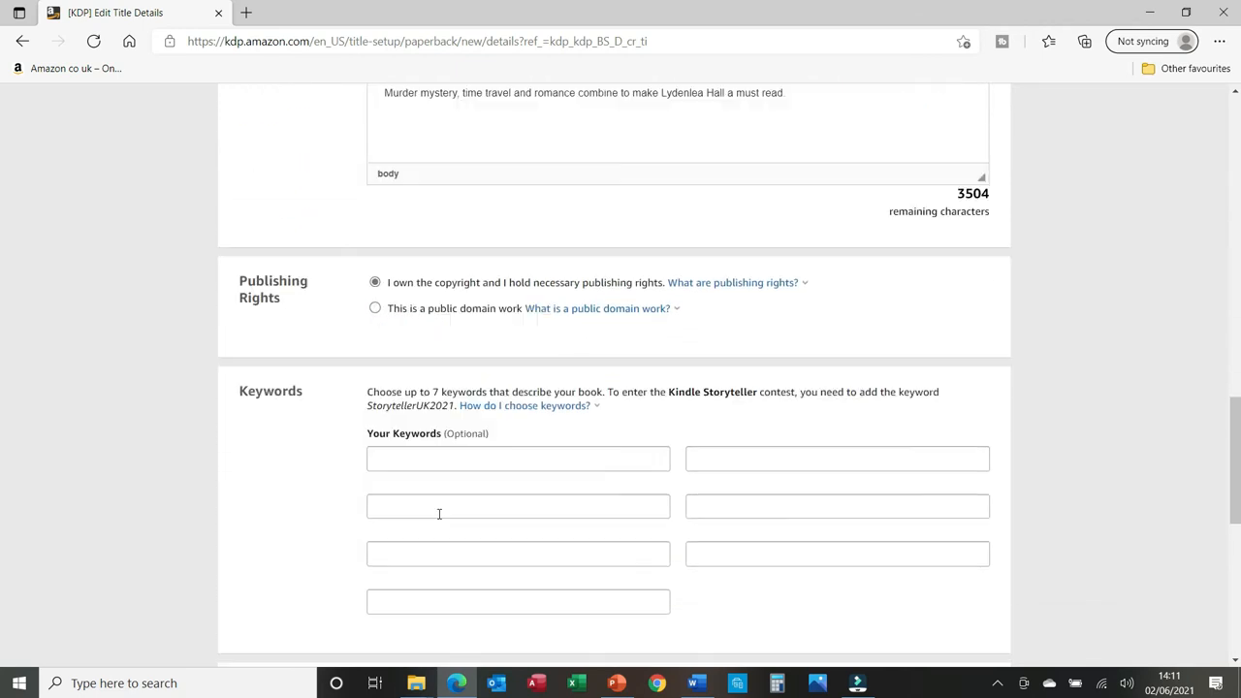
{"action": "left_click", "coordinate": [433, 442]}
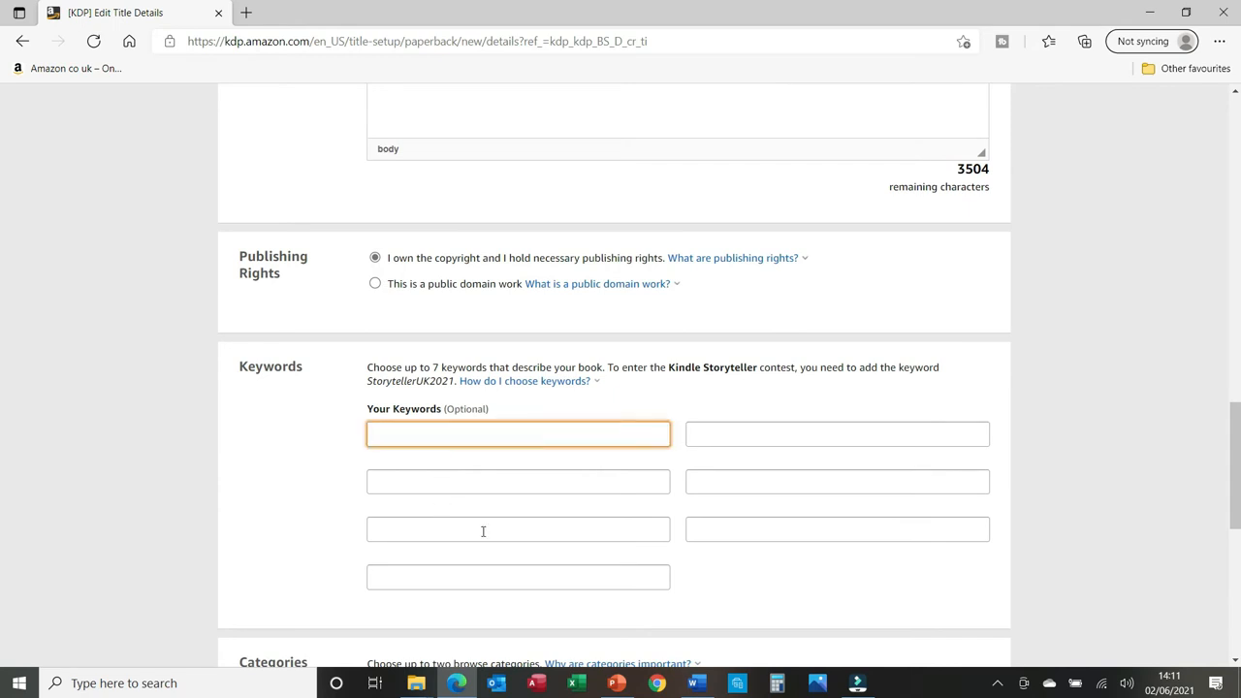
{"action": "scroll", "coordinate": [483, 531], "scroll_direction": "down", "scroll_amount": 3}
{"action": "left_click", "coordinate": [449, 448]}
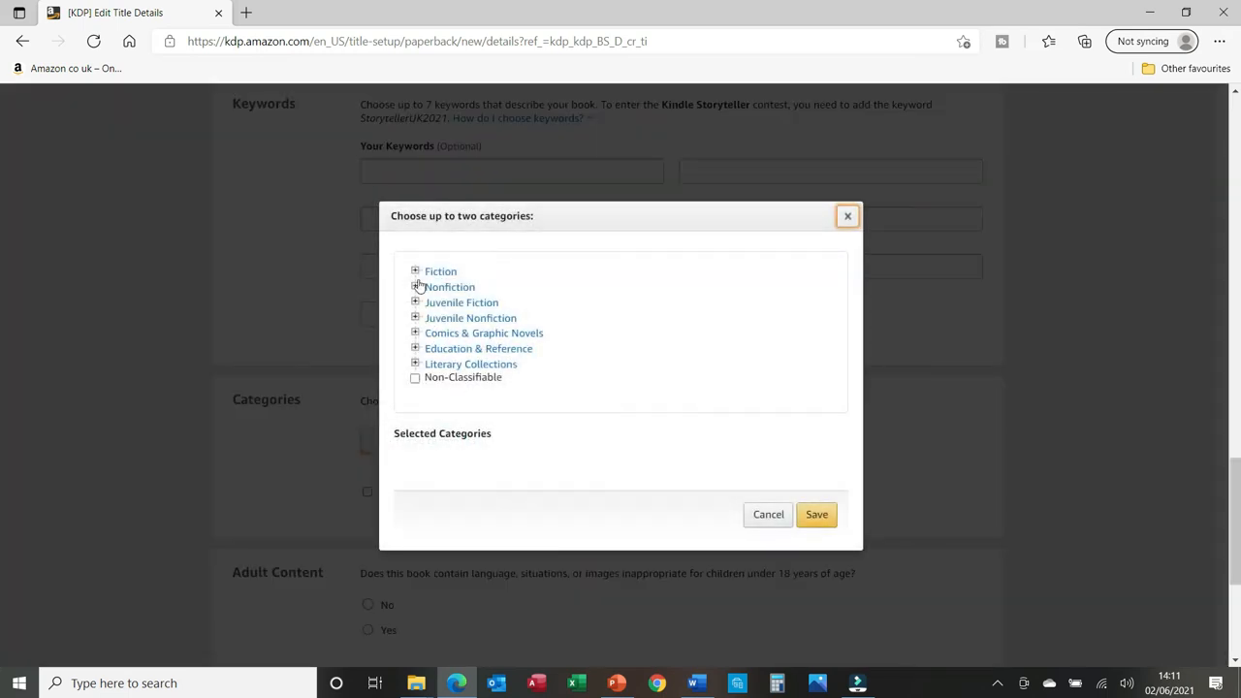
{"action": "left_click", "coordinate": [415, 272]}
{"action": "left_click", "coordinate": [429, 285]}
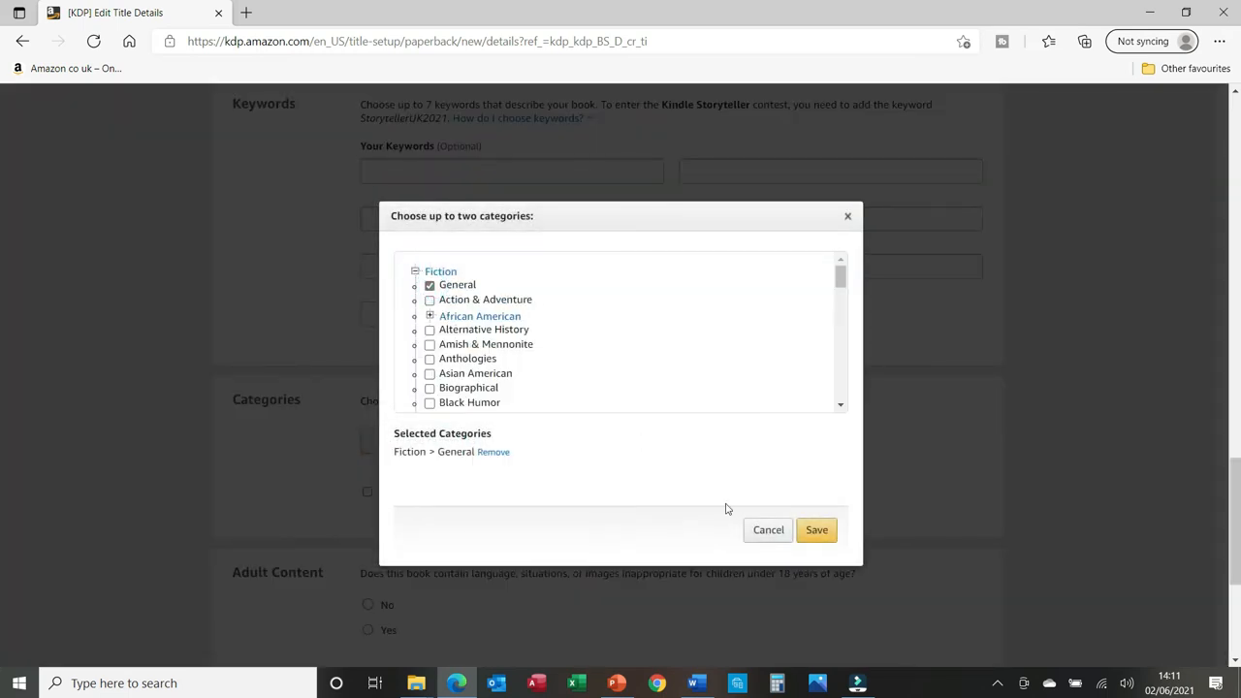
{"action": "left_click", "coordinate": [817, 529]}
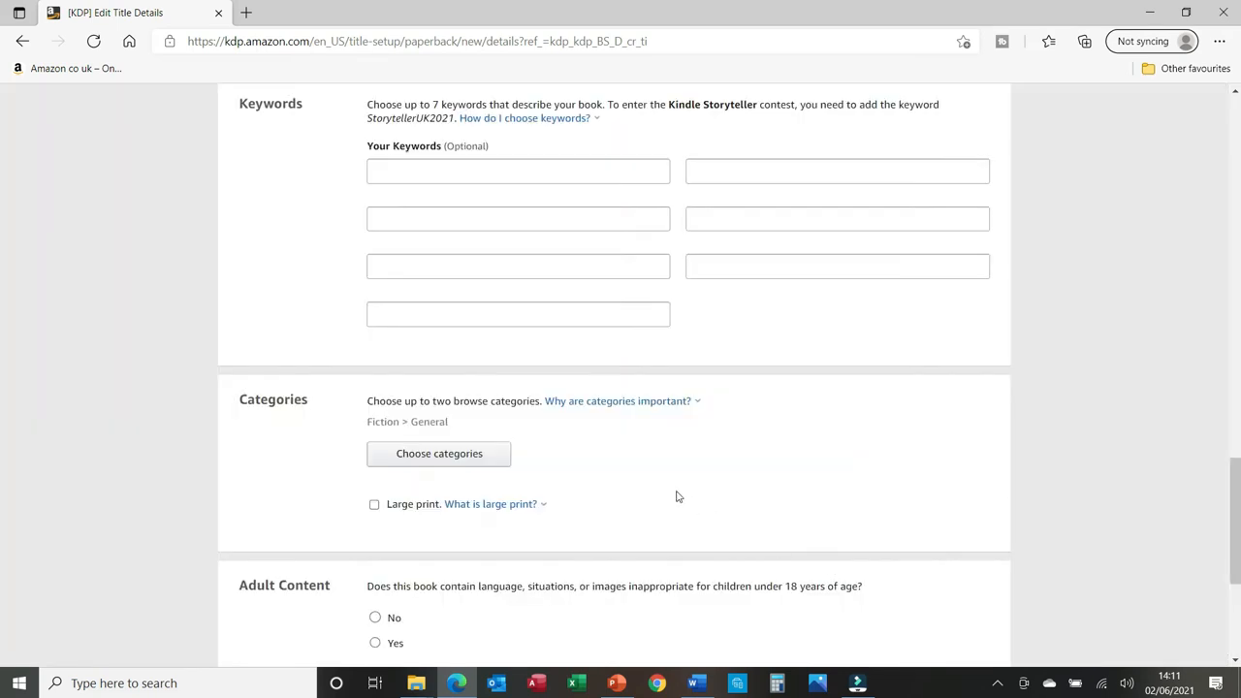
Answer Yes to the adult content question and save the details
{"action": "scroll", "coordinate": [667, 496], "scroll_direction": "down", "scroll_amount": 2}
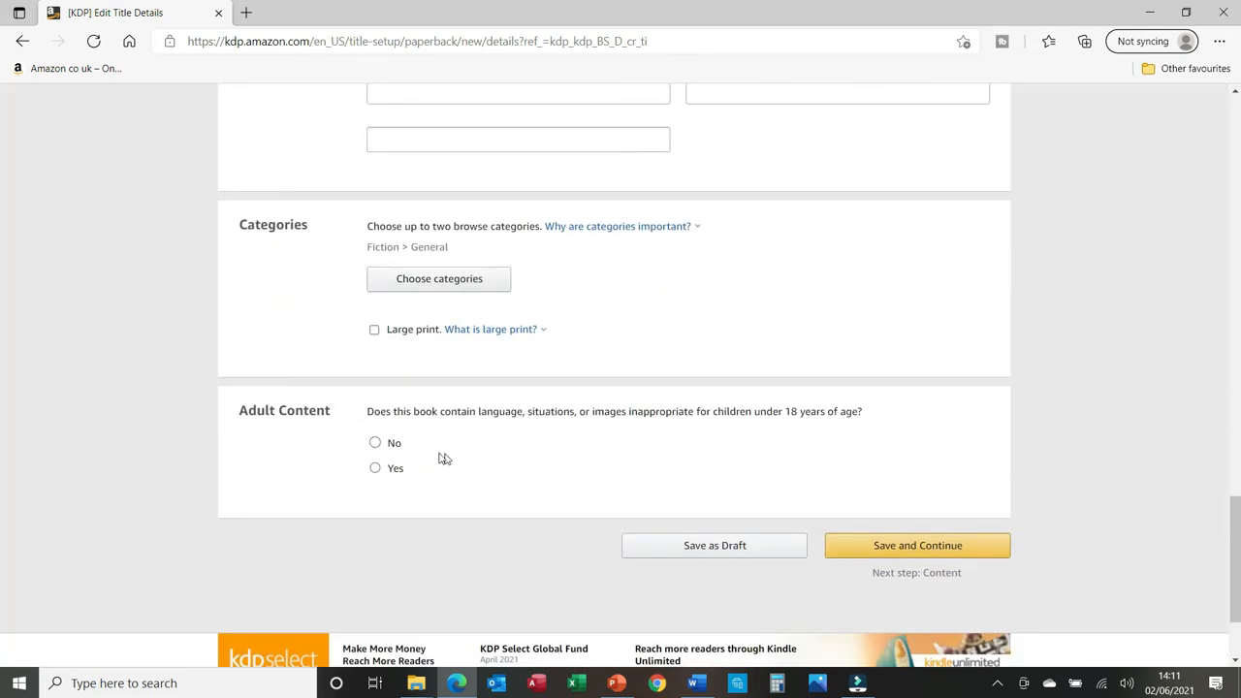
{"action": "left_click", "coordinate": [386, 472]}
{"action": "left_click", "coordinate": [912, 548]}
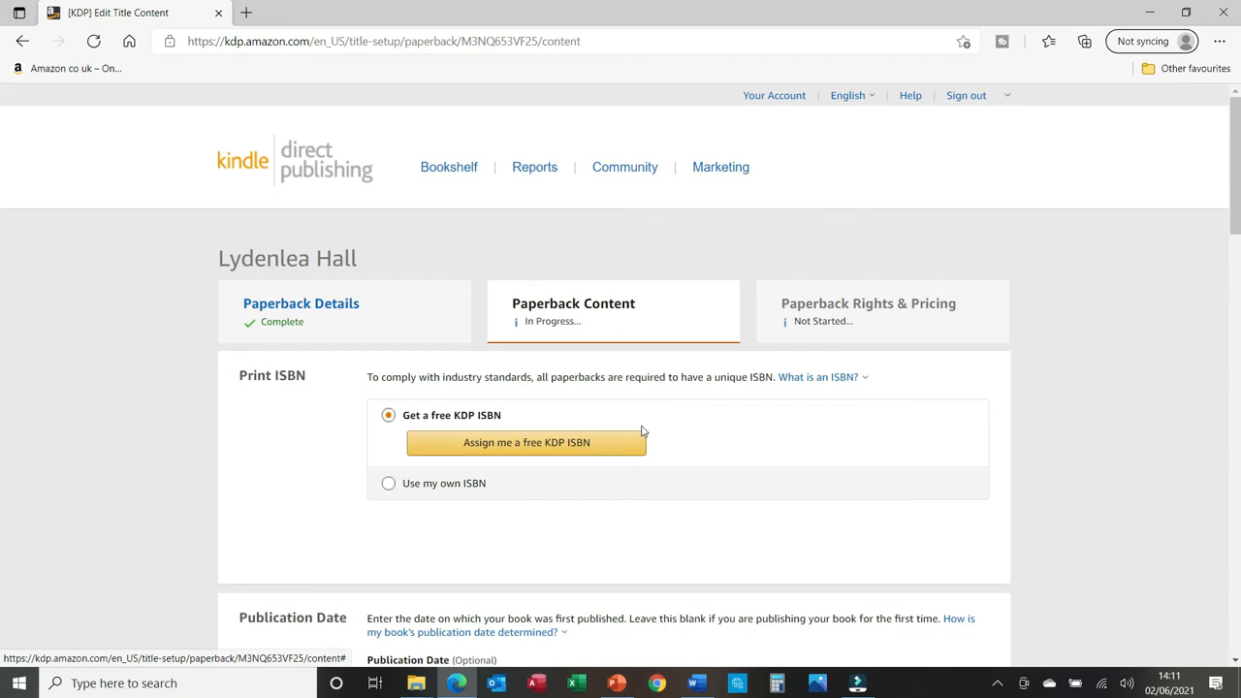
Change the paperback trim size from 6 x 9 in to 5 x 8 in
{"action": "scroll", "coordinate": [641, 432], "scroll_direction": "down", "scroll_amount": 4}
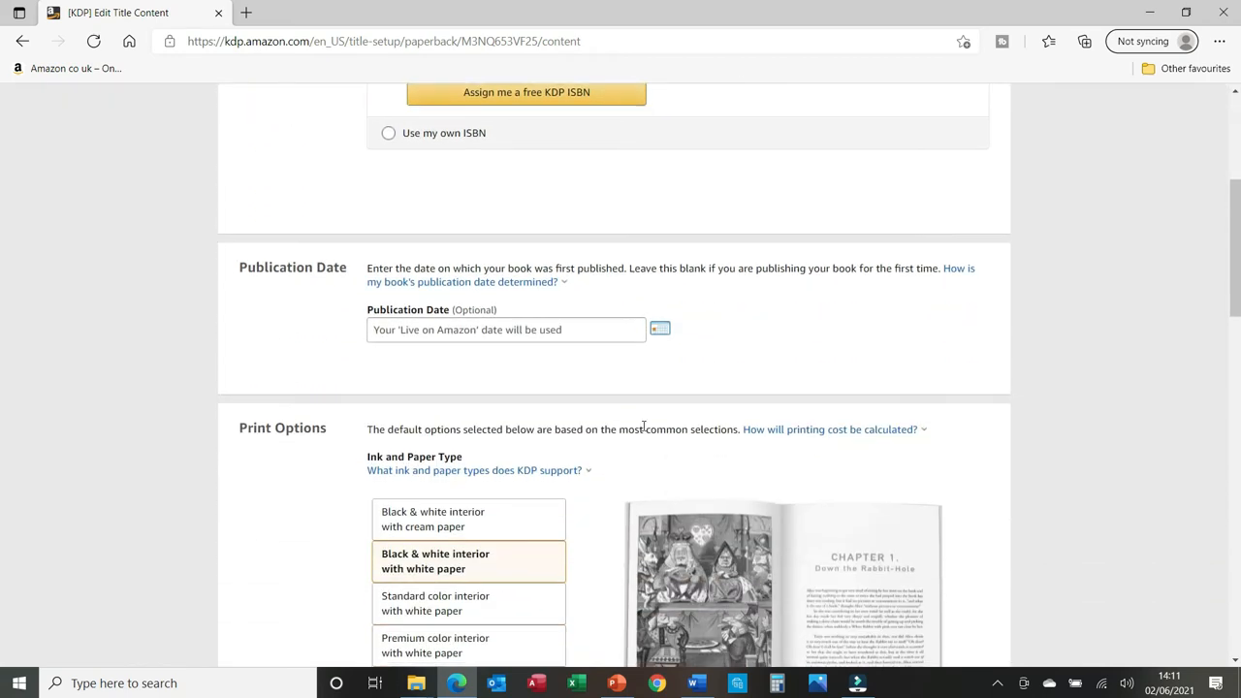
{"action": "scroll", "coordinate": [643, 427], "scroll_direction": "down", "scroll_amount": 2}
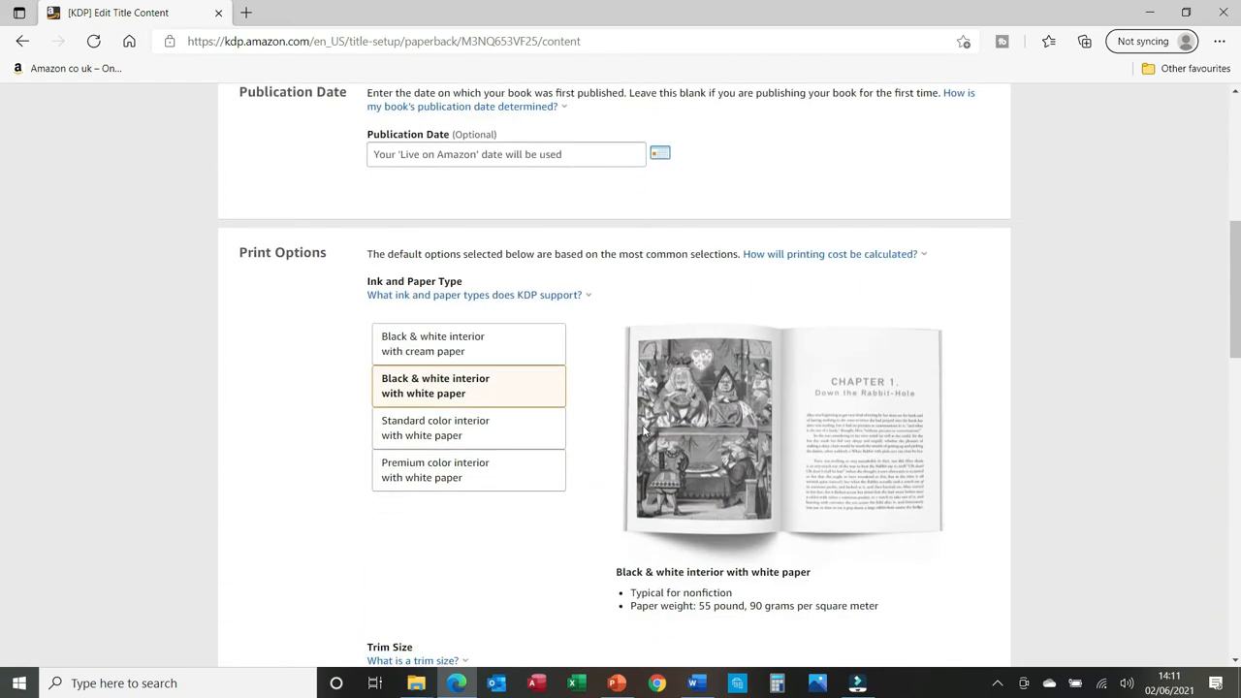
{"action": "scroll", "coordinate": [643, 432], "scroll_direction": "down", "scroll_amount": 2}
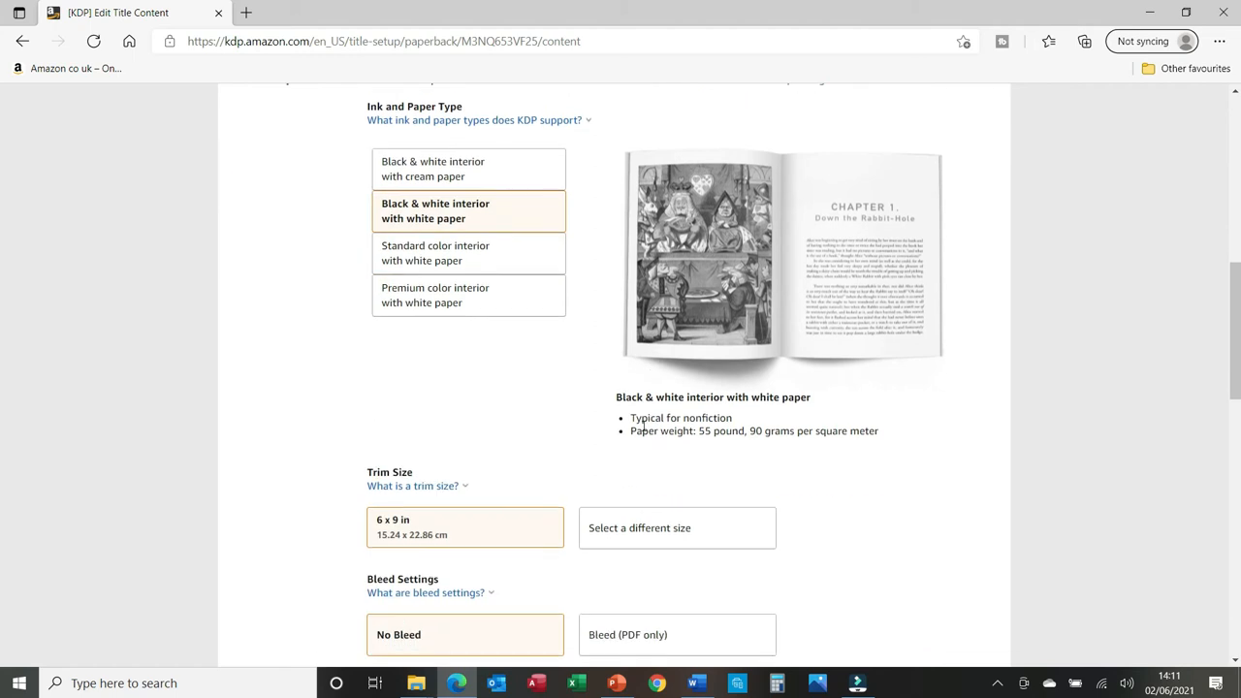
{"action": "scroll", "coordinate": [643, 429], "scroll_direction": "down", "scroll_amount": 2}
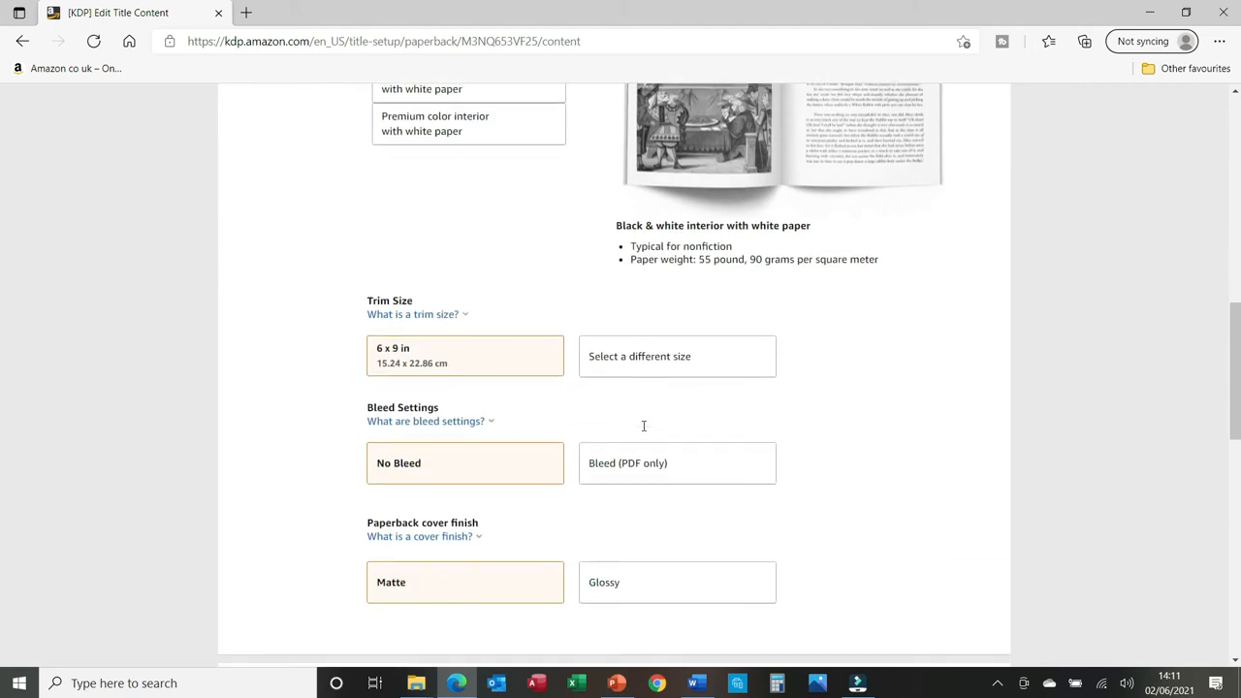
{"action": "left_click", "coordinate": [501, 363]}
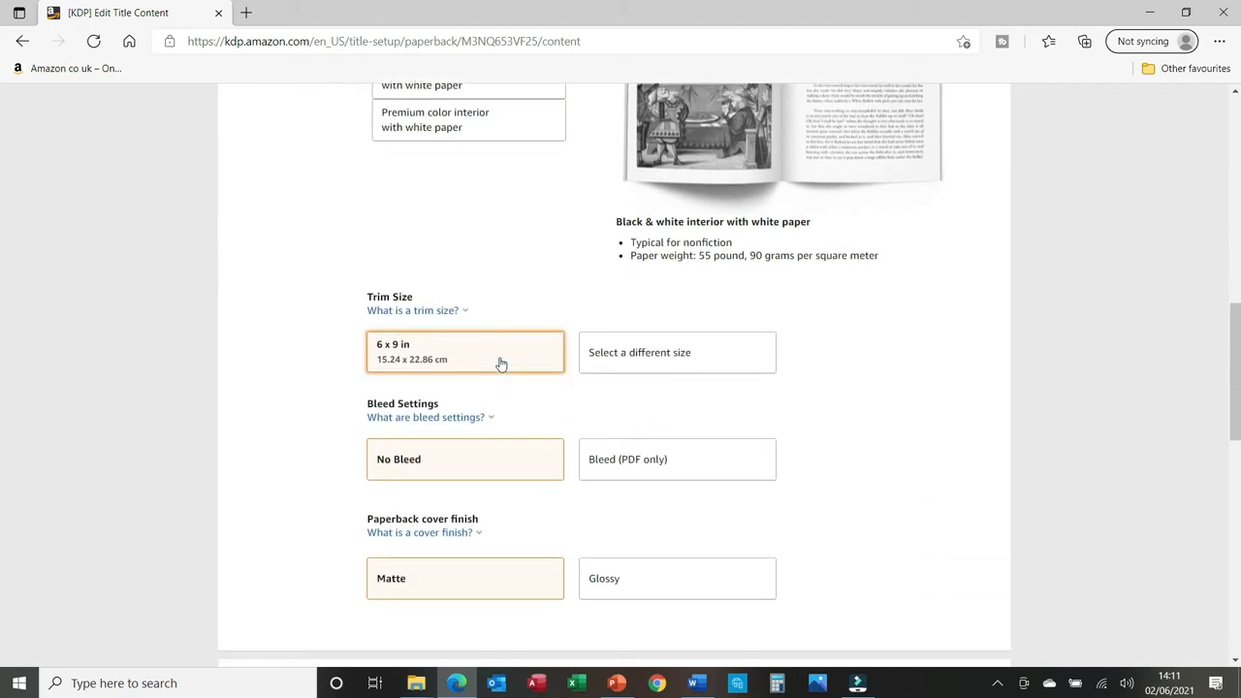
{"action": "left_click", "coordinate": [645, 364]}
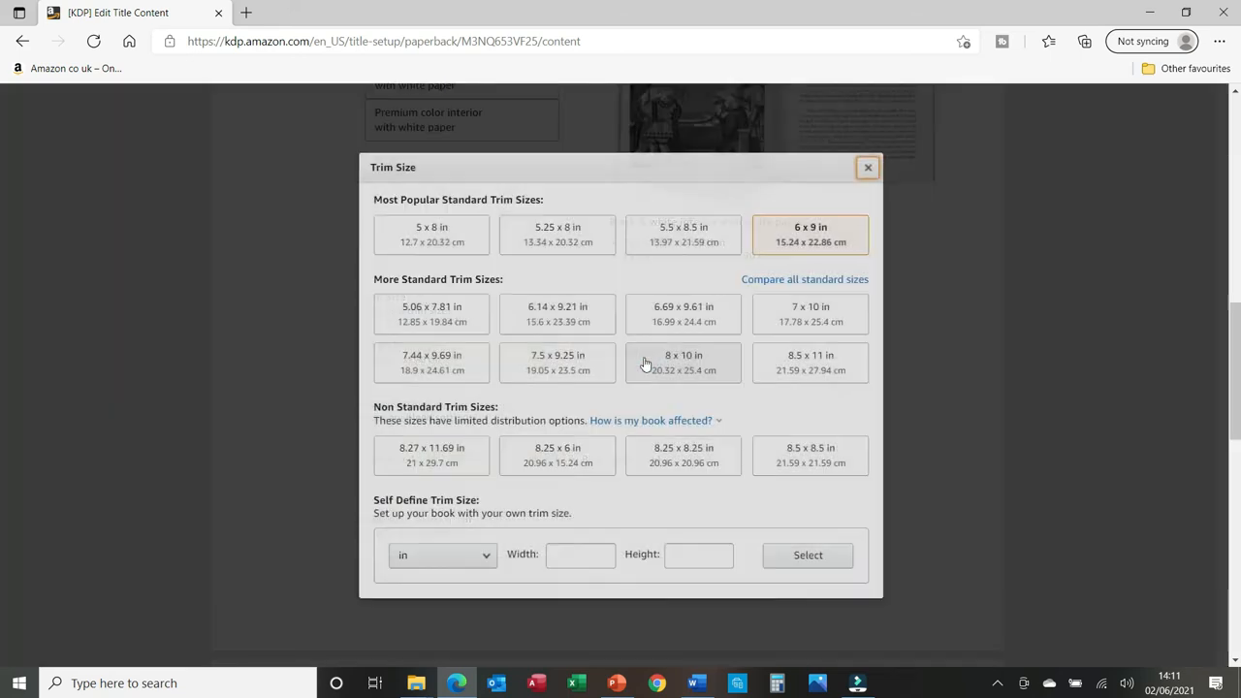
{"action": "left_click", "coordinate": [460, 243]}
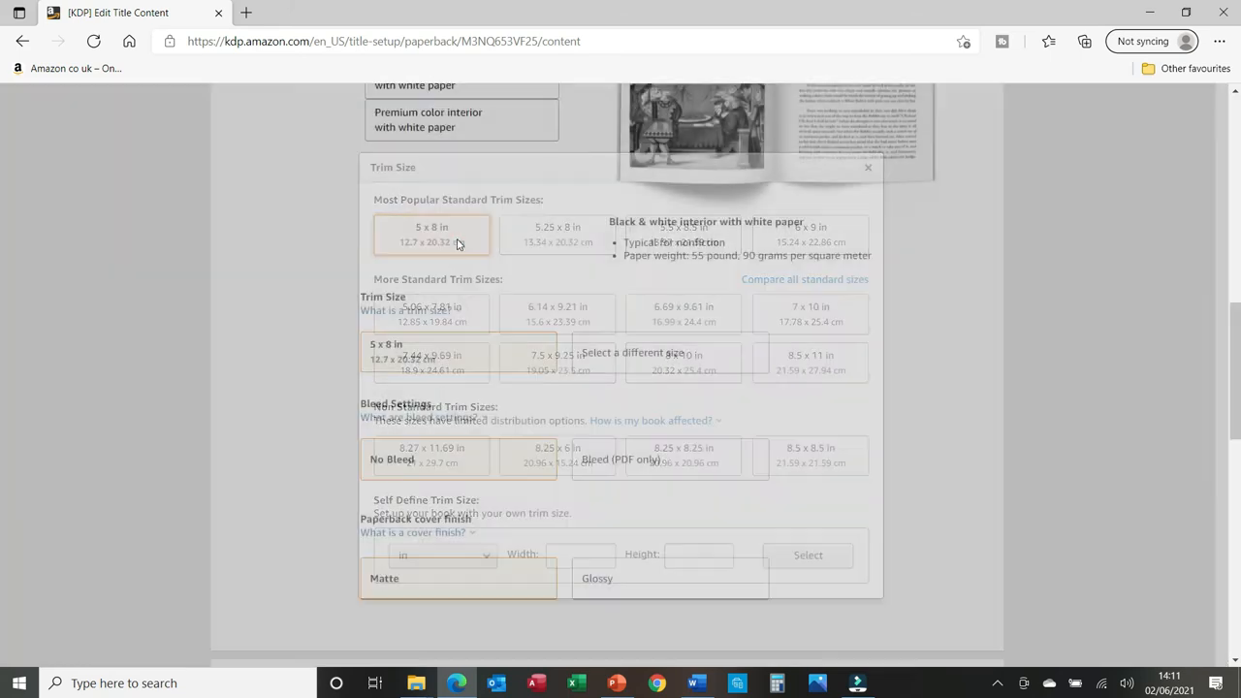
Launch Cover Creator for the book
{"action": "scroll", "coordinate": [589, 395], "scroll_direction": "down", "scroll_amount": 3}
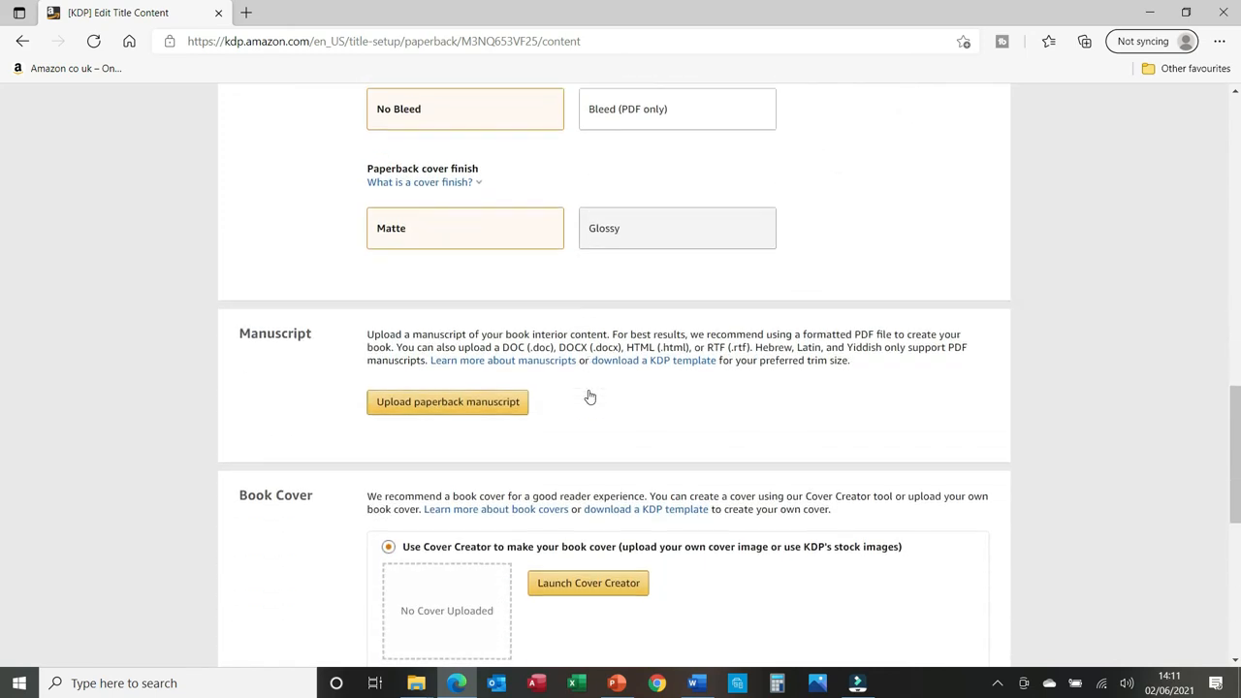
{"action": "scroll", "coordinate": [588, 394], "scroll_direction": "down", "scroll_amount": 2}
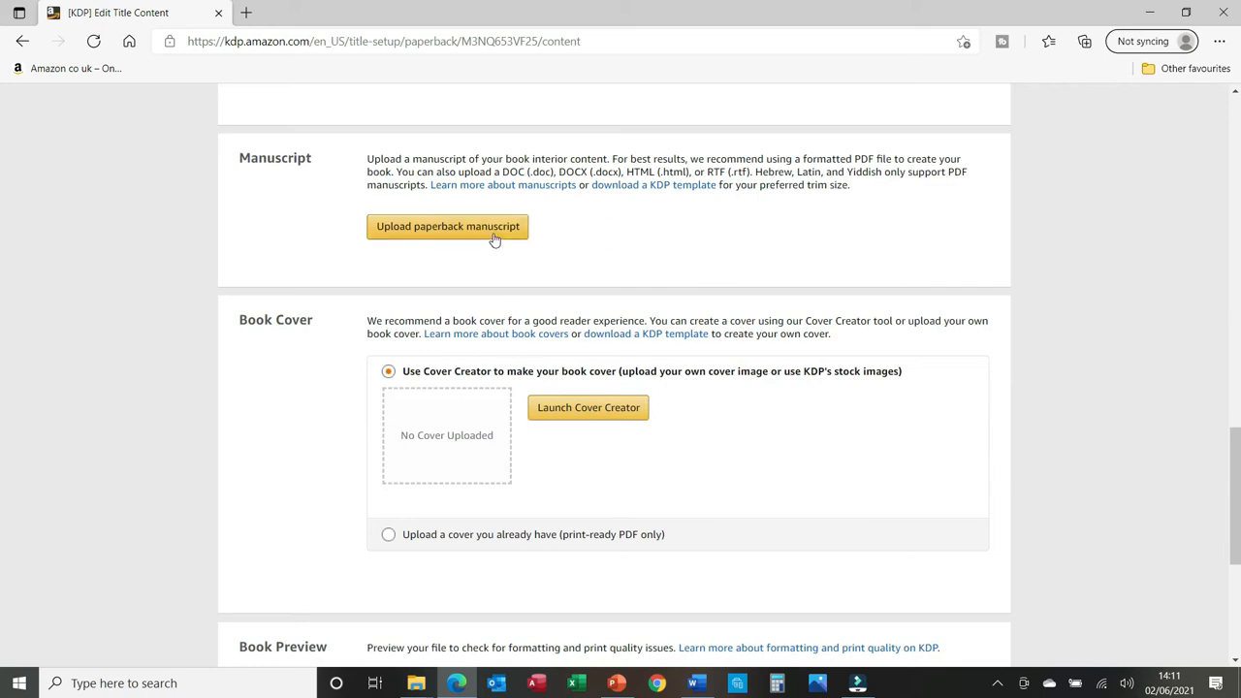
{"action": "left_click", "coordinate": [588, 412]}
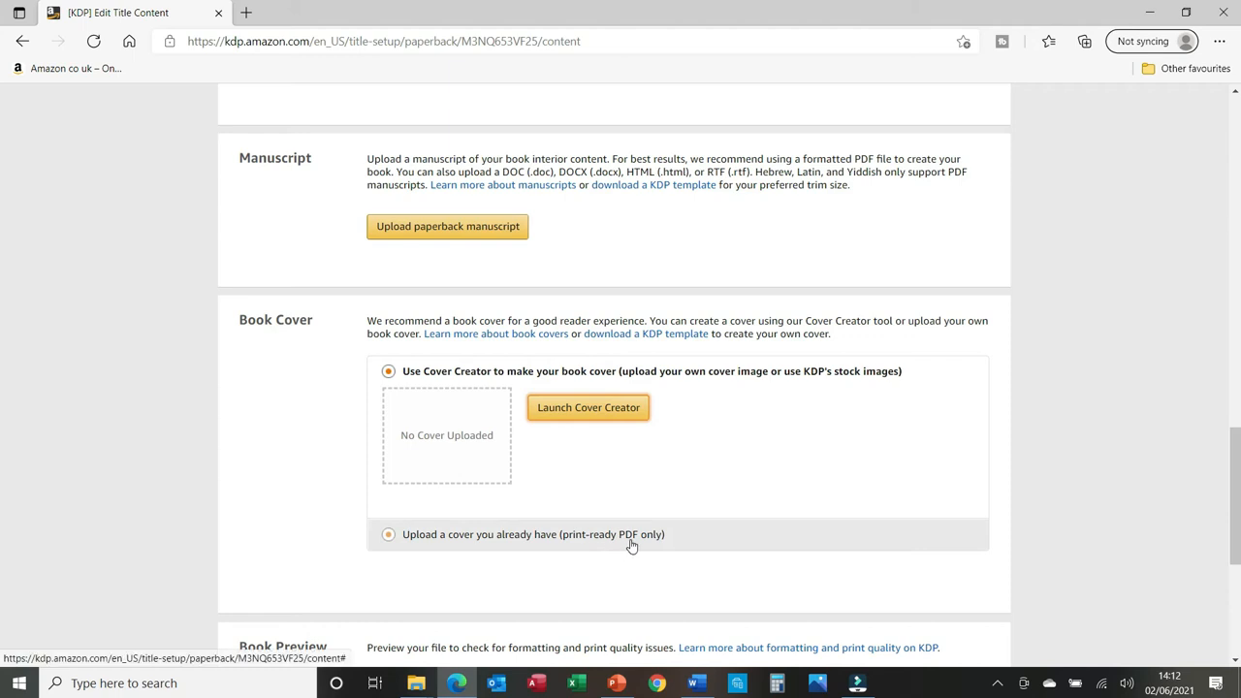
{"action": "left_click", "coordinate": [580, 408]}
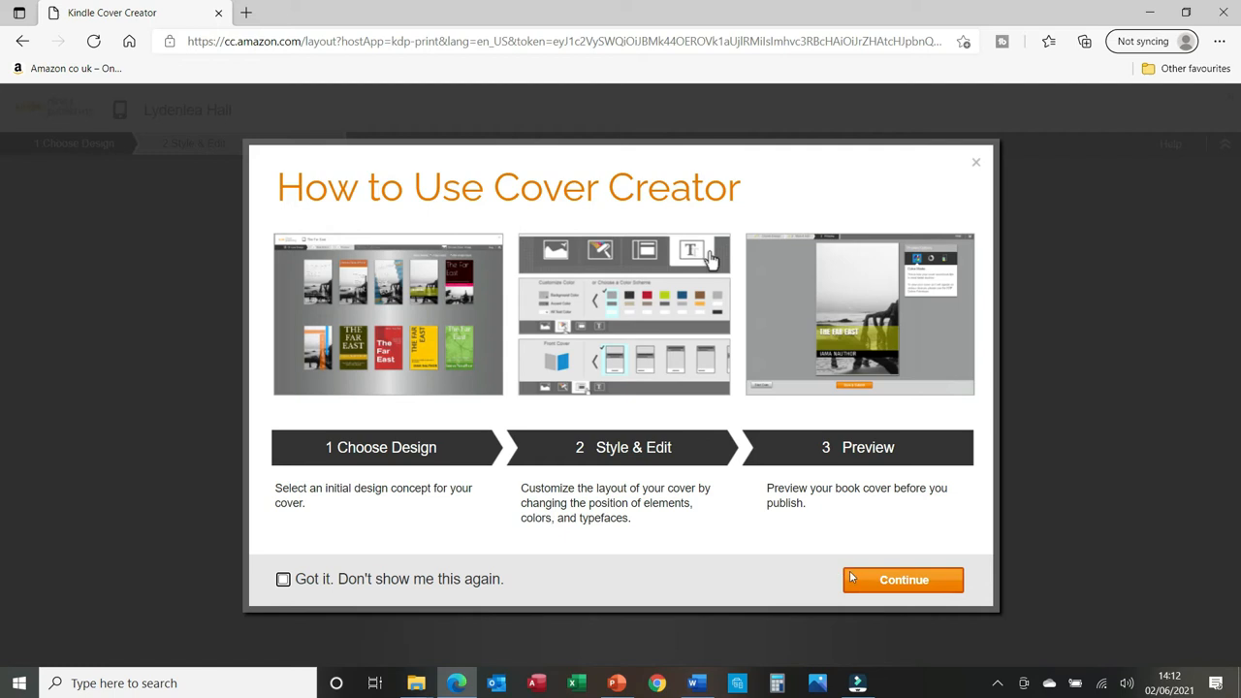
Dismiss the introduction and upload the 'Lydenlea Book Cover Canva 2' image from this computer
{"action": "left_click", "coordinate": [904, 582]}
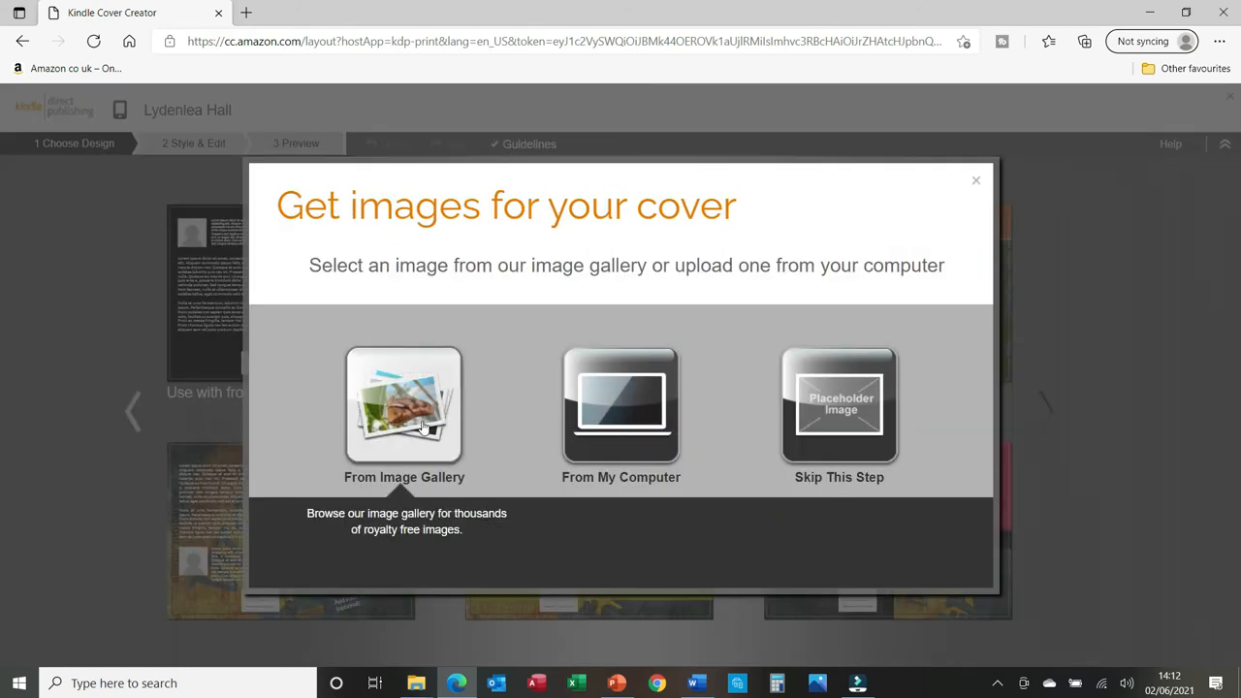
{"action": "left_click", "coordinate": [626, 429]}
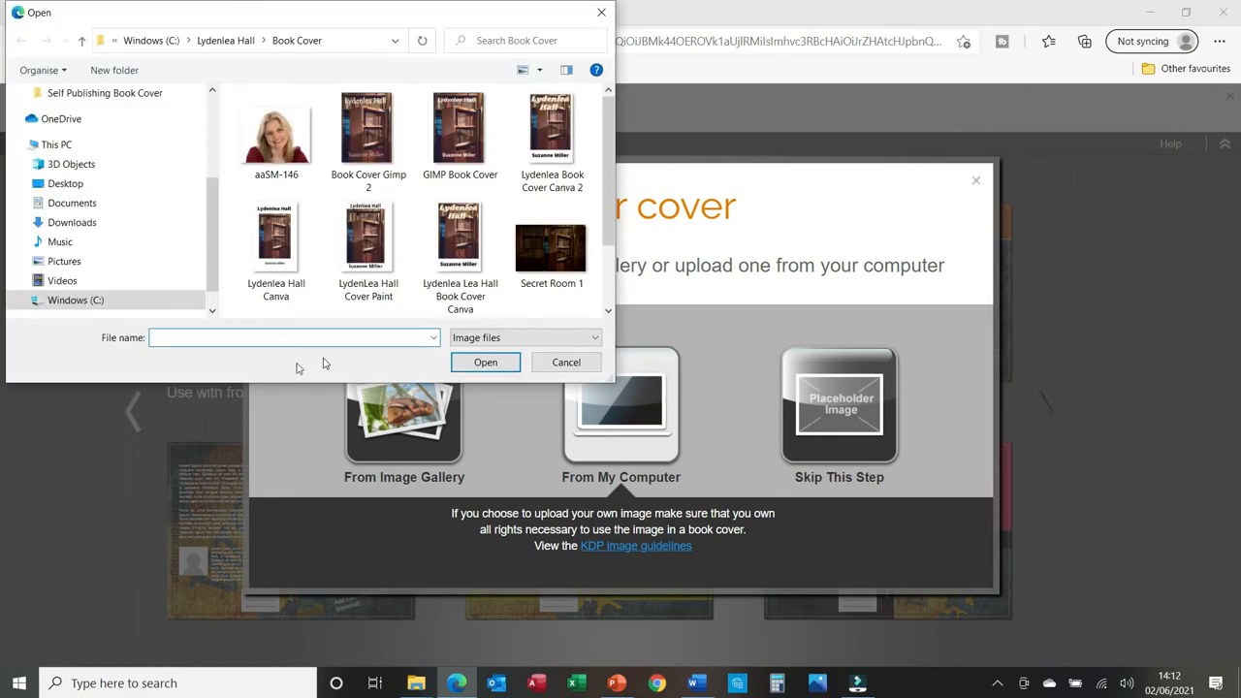
{"action": "left_click_drag", "start_coordinate": [611, 378], "coordinate": [842, 418]}
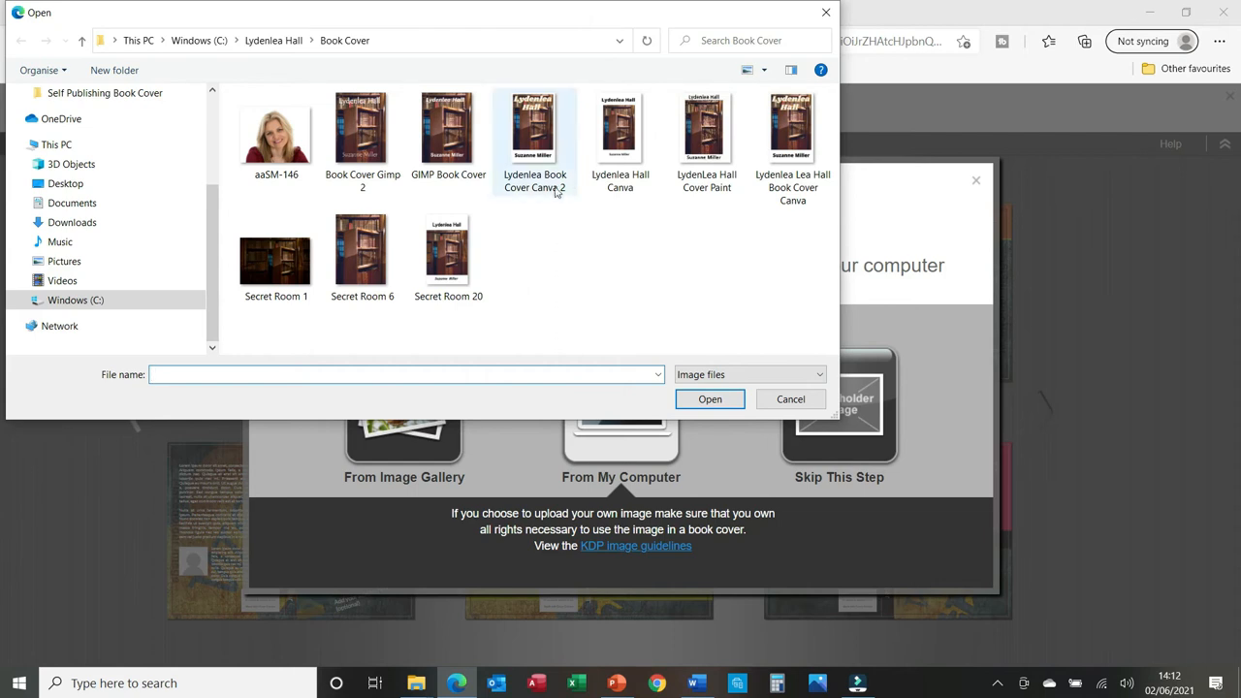
{"action": "left_click", "coordinate": [535, 136]}
{"action": "left_click", "coordinate": [708, 400]}
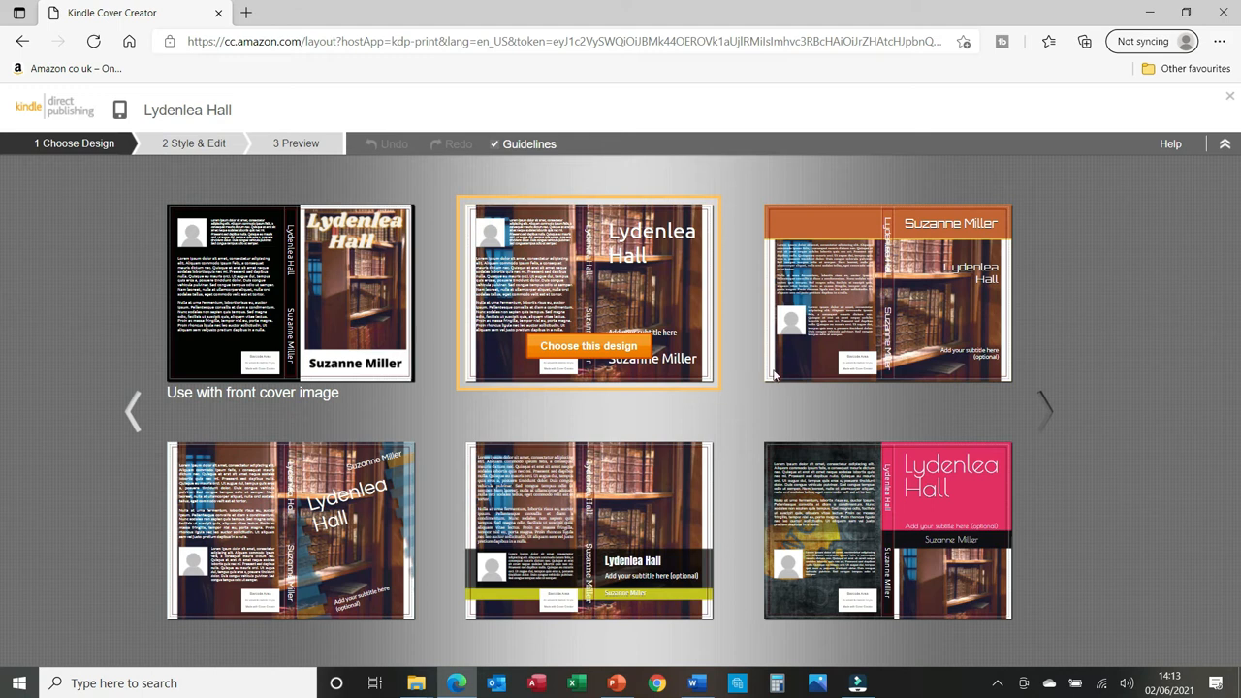
Choose the black-backed design using the full bookshelf front image and select that image's 29.60% scale
{"action": "left_click", "coordinate": [1047, 407]}
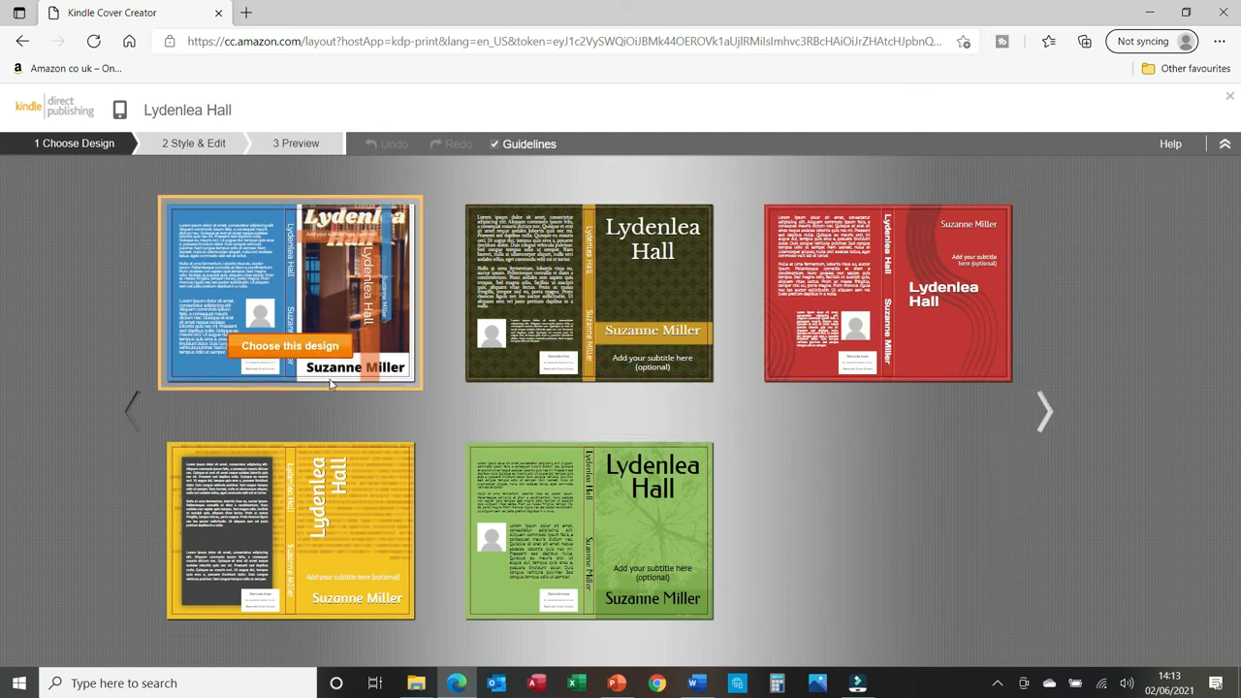
{"action": "left_click", "coordinate": [131, 409]}
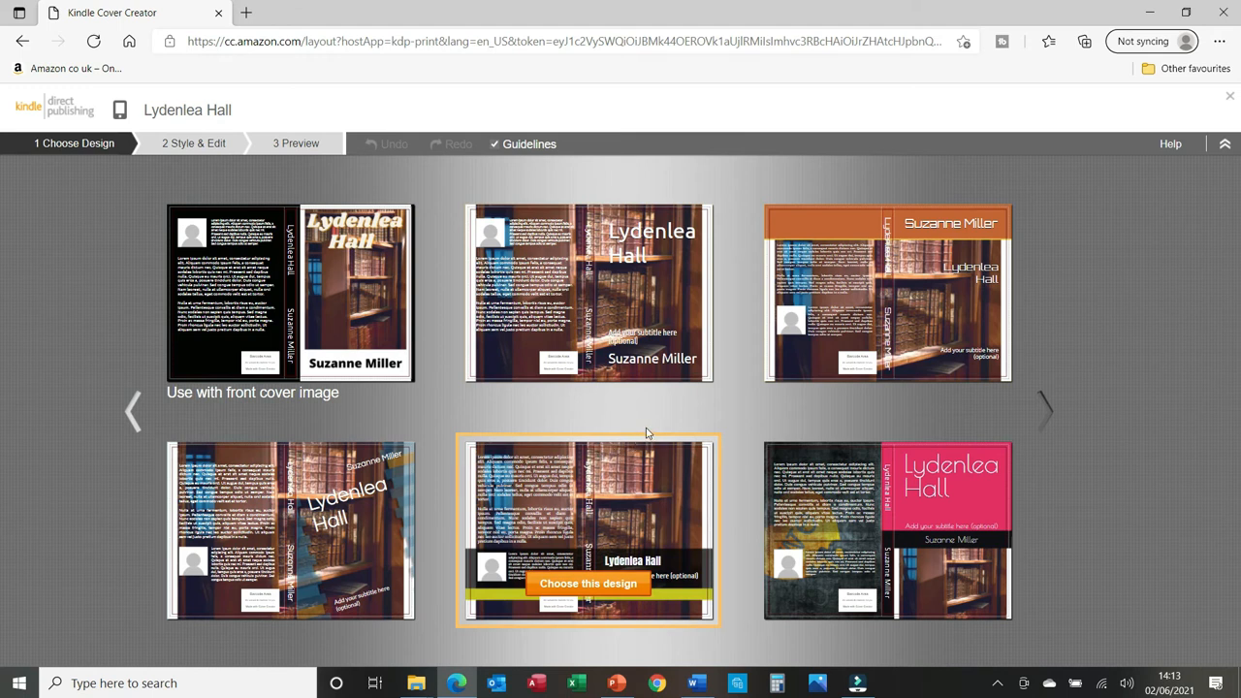
{"action": "left_click", "coordinate": [318, 308]}
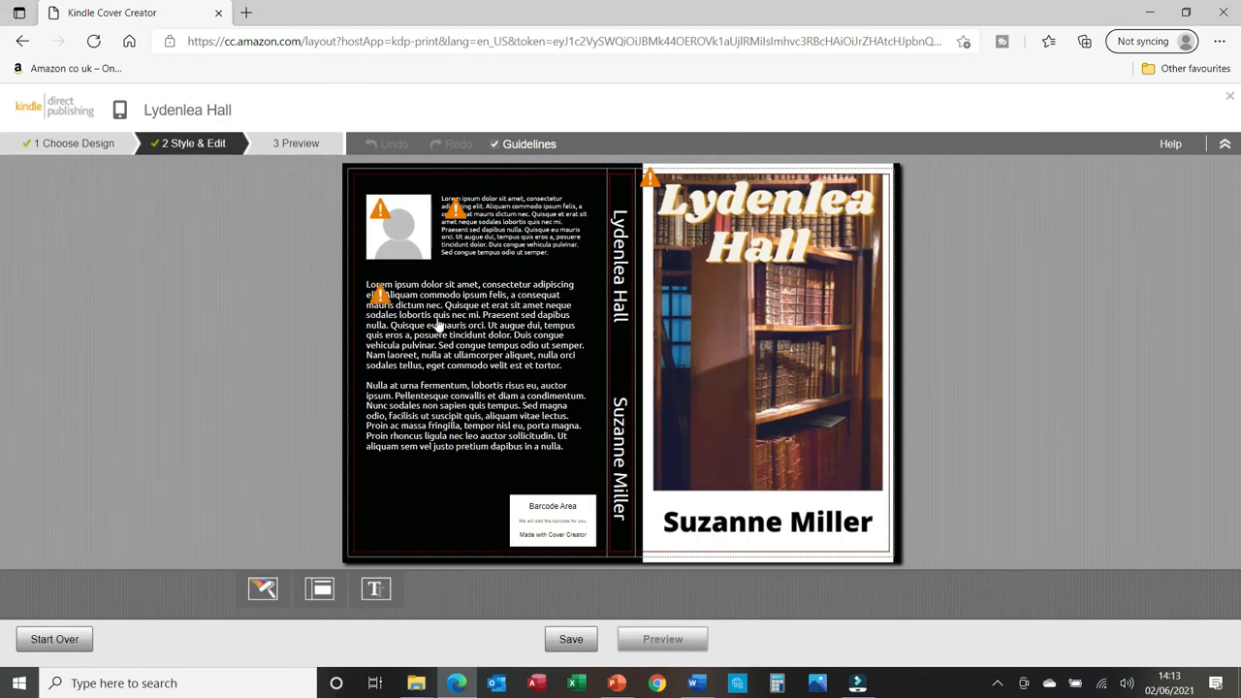
{"action": "mouse_move", "coordinate": [652, 180]}
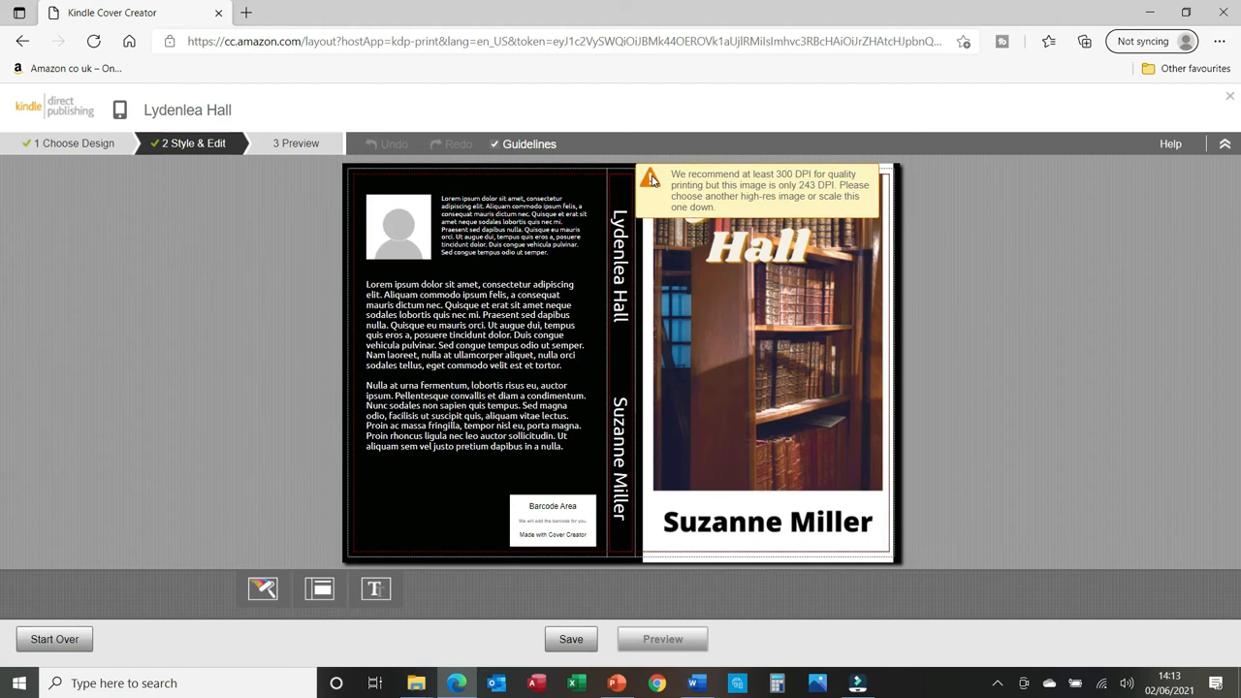
{"action": "left_click", "coordinate": [788, 300]}
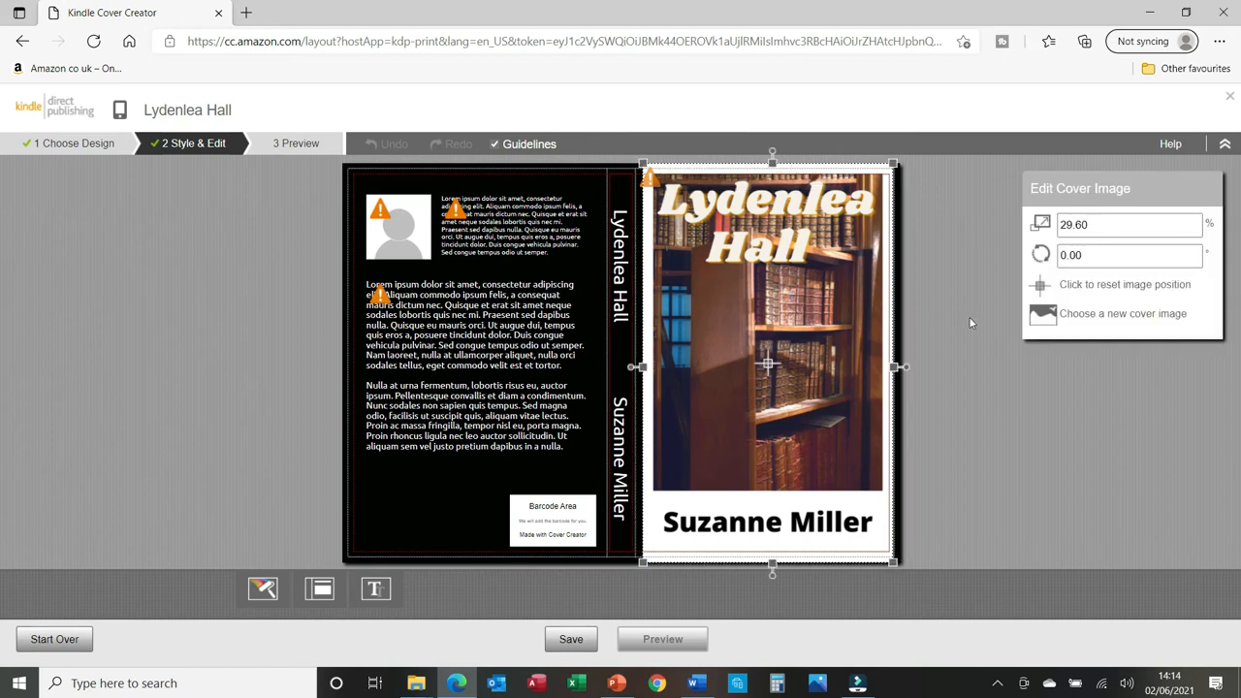
{"action": "left_click", "coordinate": [1125, 231]}
Try front cover image scales of 12.05, 20 and 22 percent
{"action": "left_click_drag", "start_coordinate": [1108, 231], "coordinate": [1053, 234]}
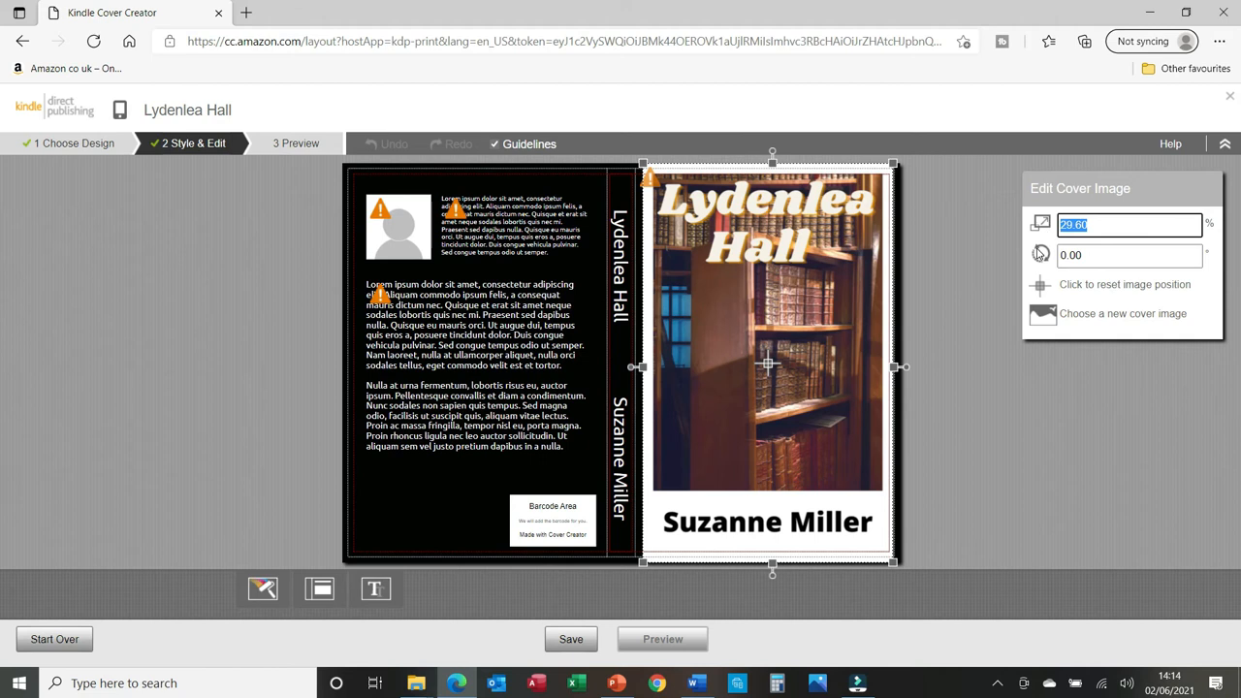
{"action": "type", "text": "12"}
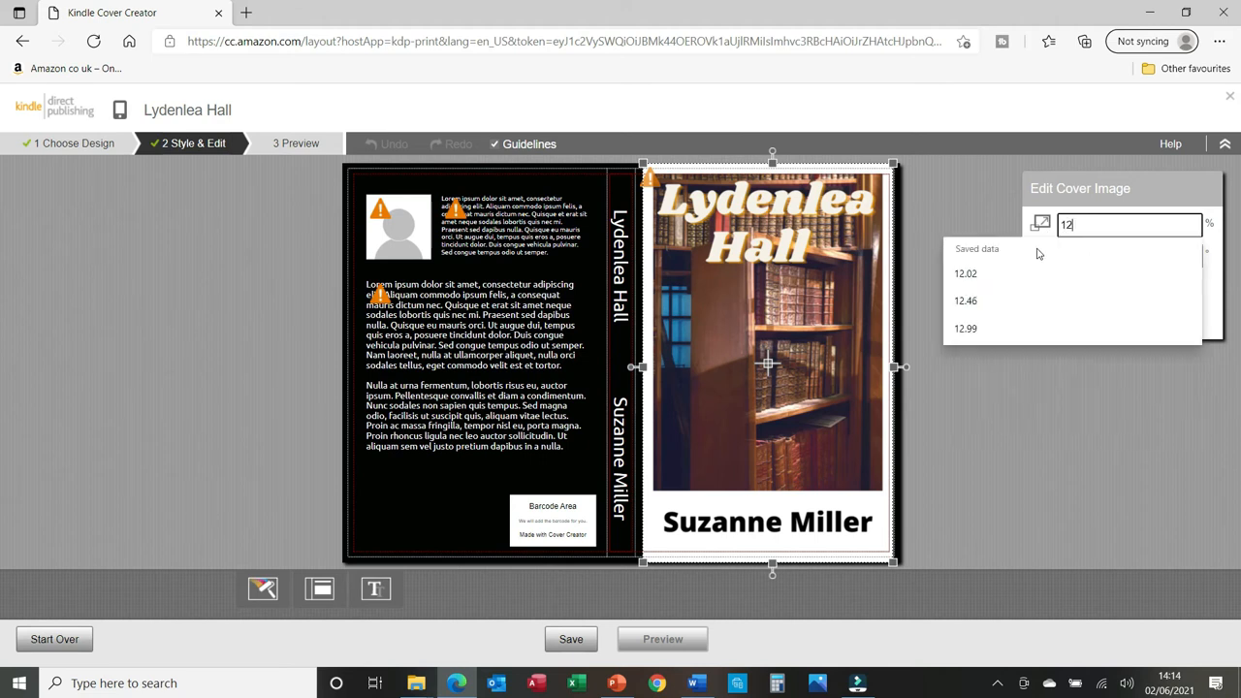
{"action": "type", "text": ".05"}
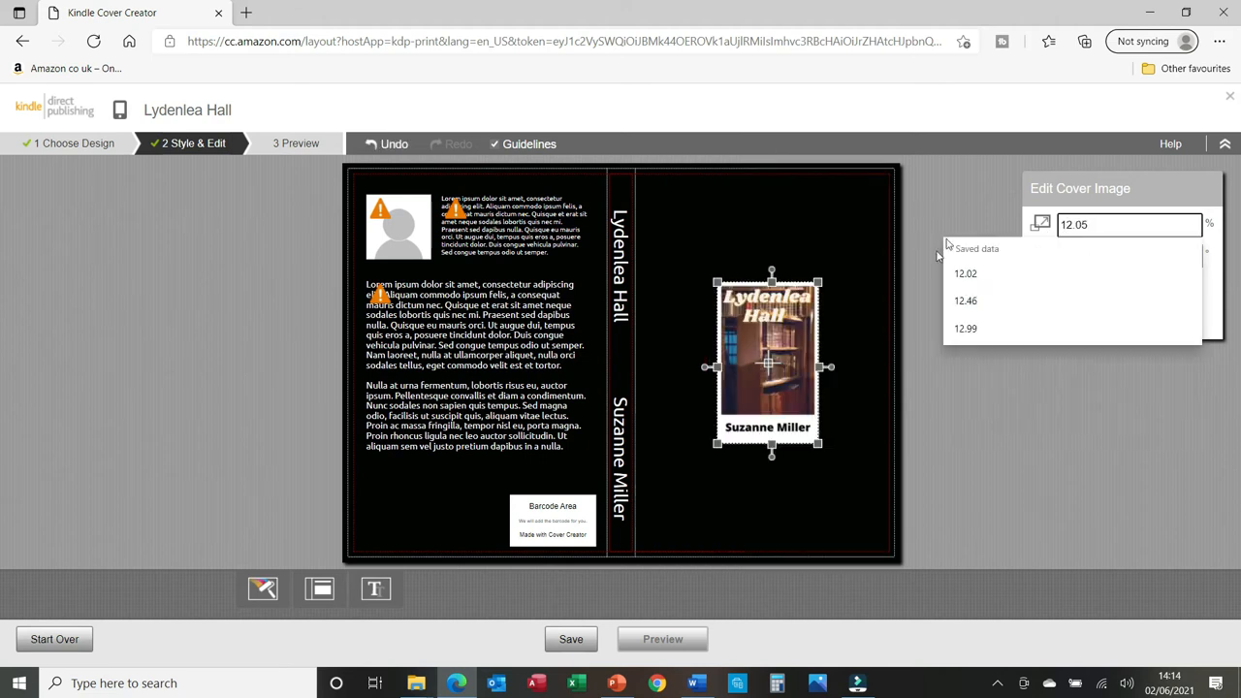
{"action": "left_click", "coordinate": [991, 486]}
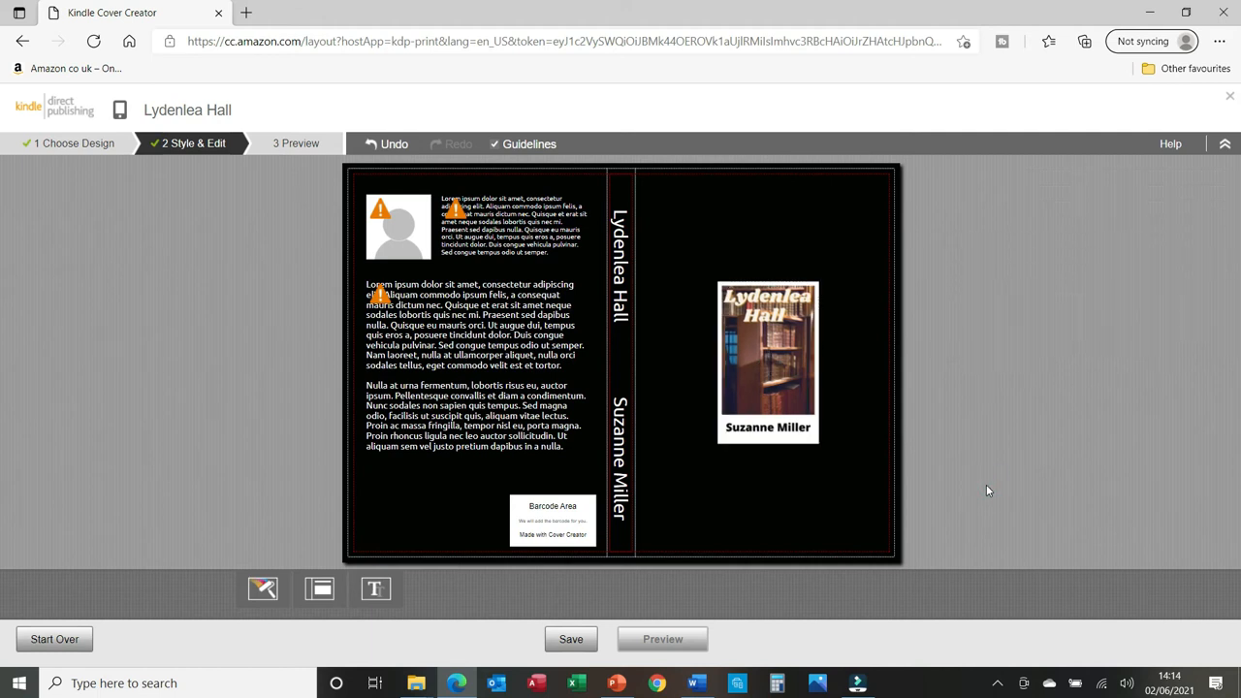
{"action": "left_click", "coordinate": [779, 376]}
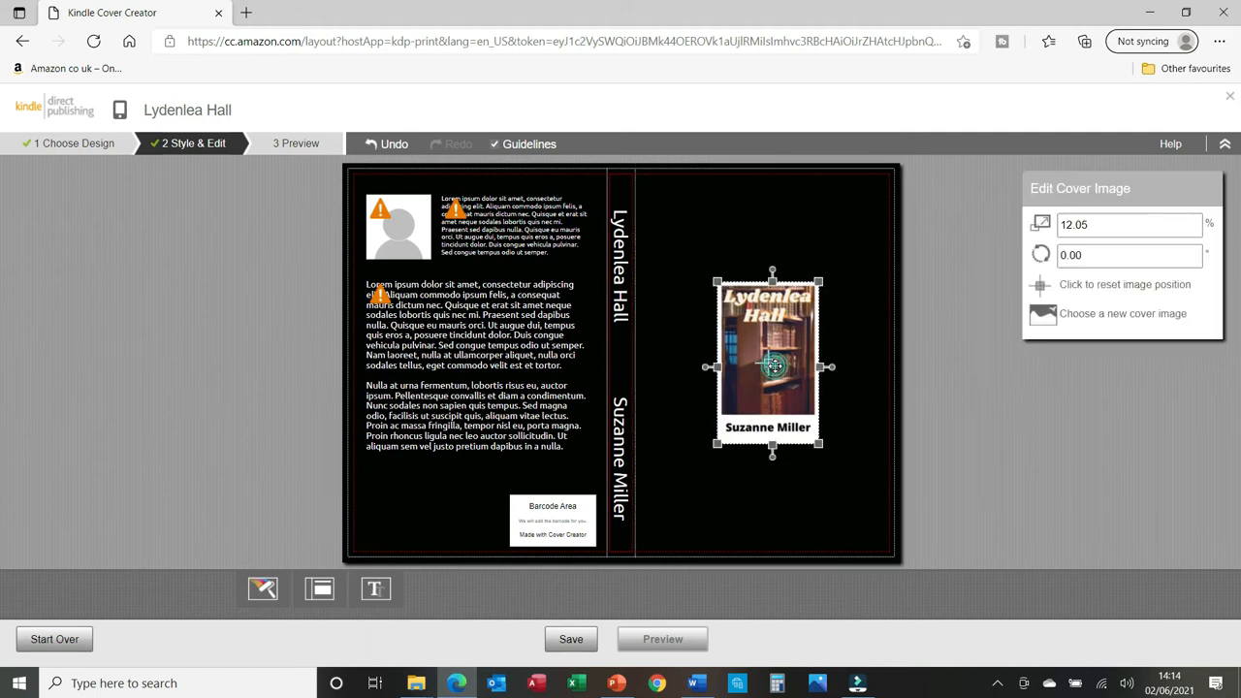
{"action": "double_click", "coordinate": [1073, 224]}
{"action": "type", "text": "20"}
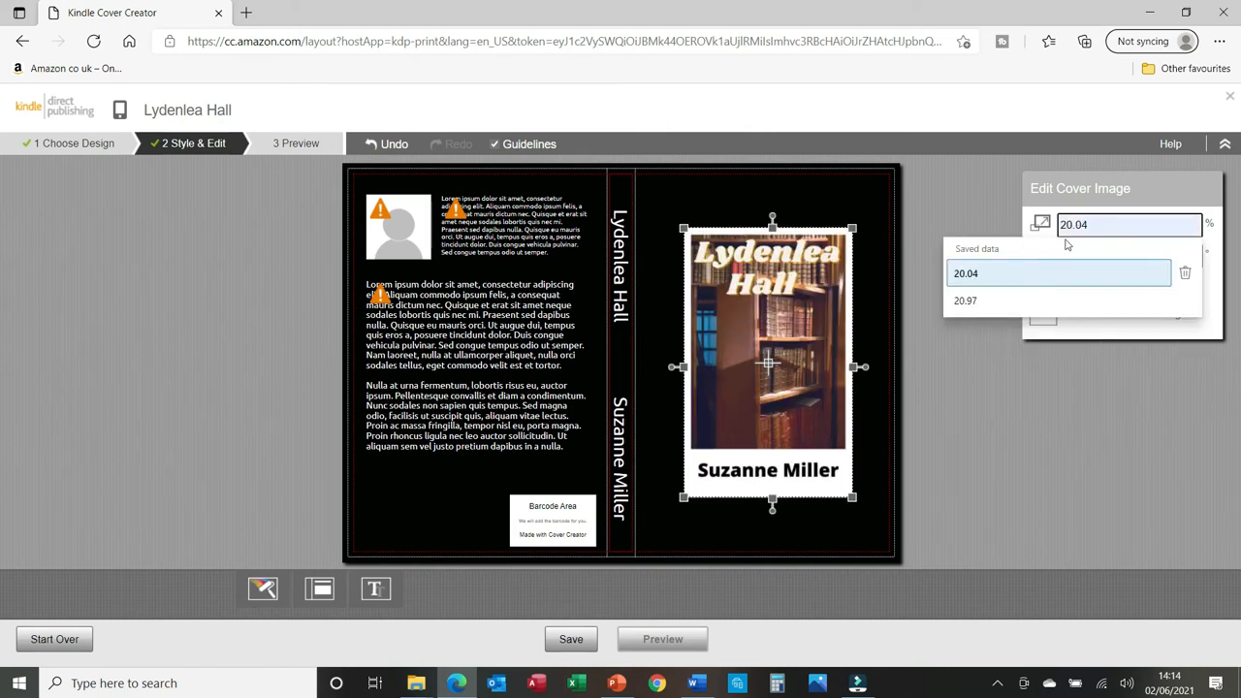
{"action": "double_click", "coordinate": [1107, 227]}
{"action": "type", "text": "22"}
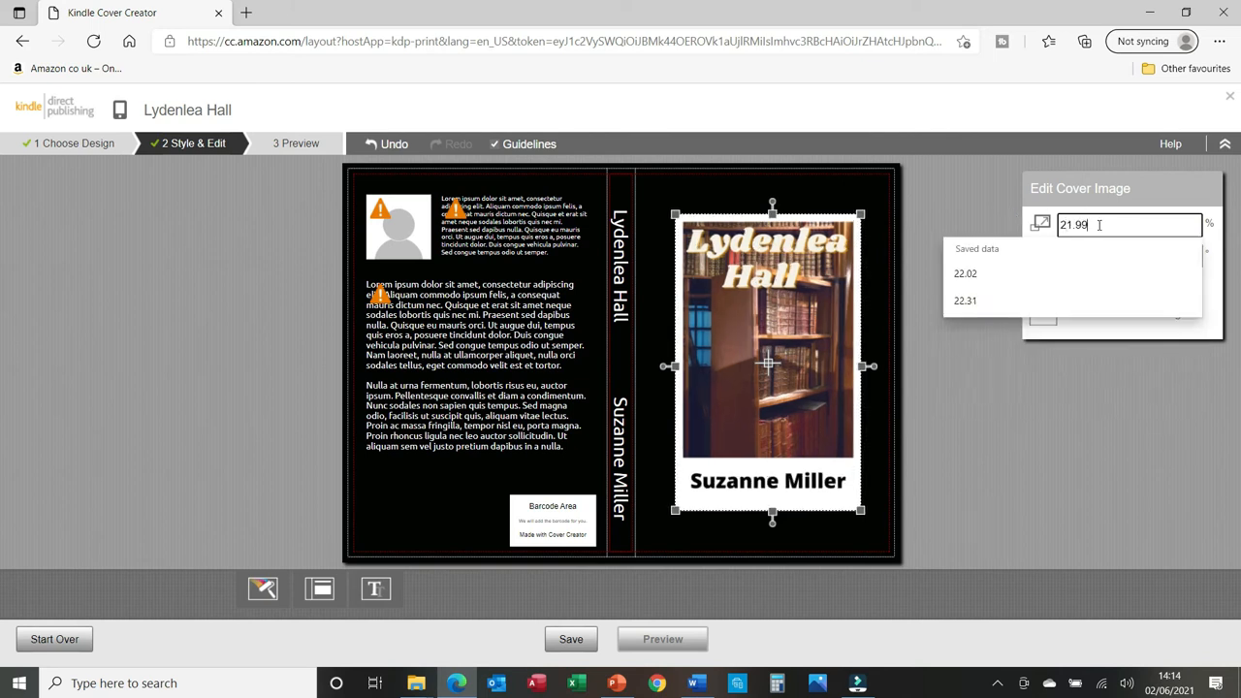
Compare 24 and 26.01, then settle the front image scale at 24.00%
{"action": "left_click_drag", "start_coordinate": [1098, 225], "coordinate": [1031, 223]}
{"action": "type", "text": "24"}
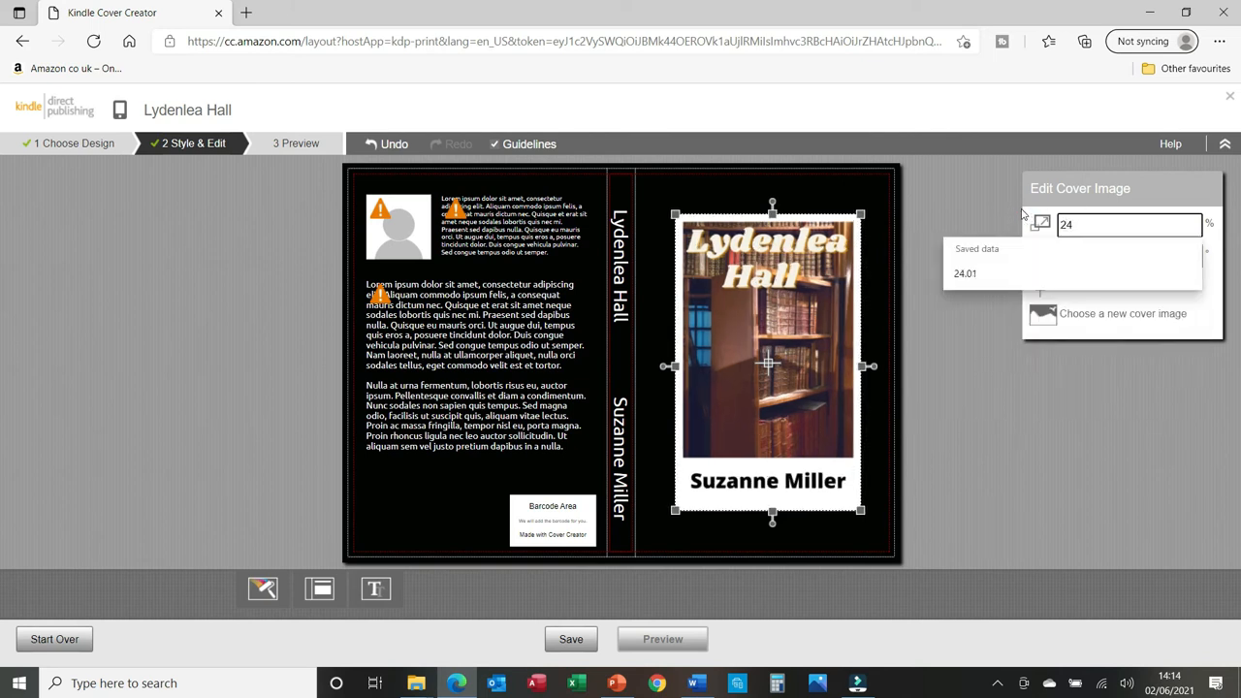
{"action": "double_click", "coordinate": [1094, 222]}
{"action": "type", "text": "26.01"}
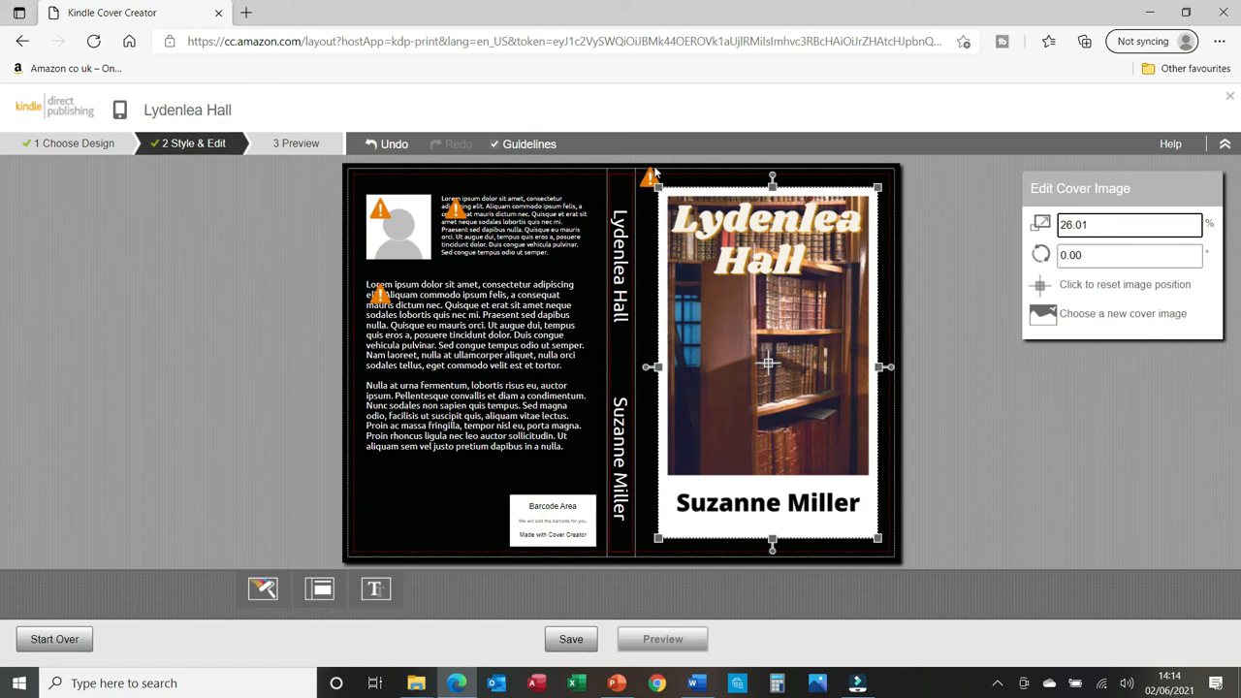
{"action": "double_click", "coordinate": [1110, 221]}
{"action": "type", "text": "24"}
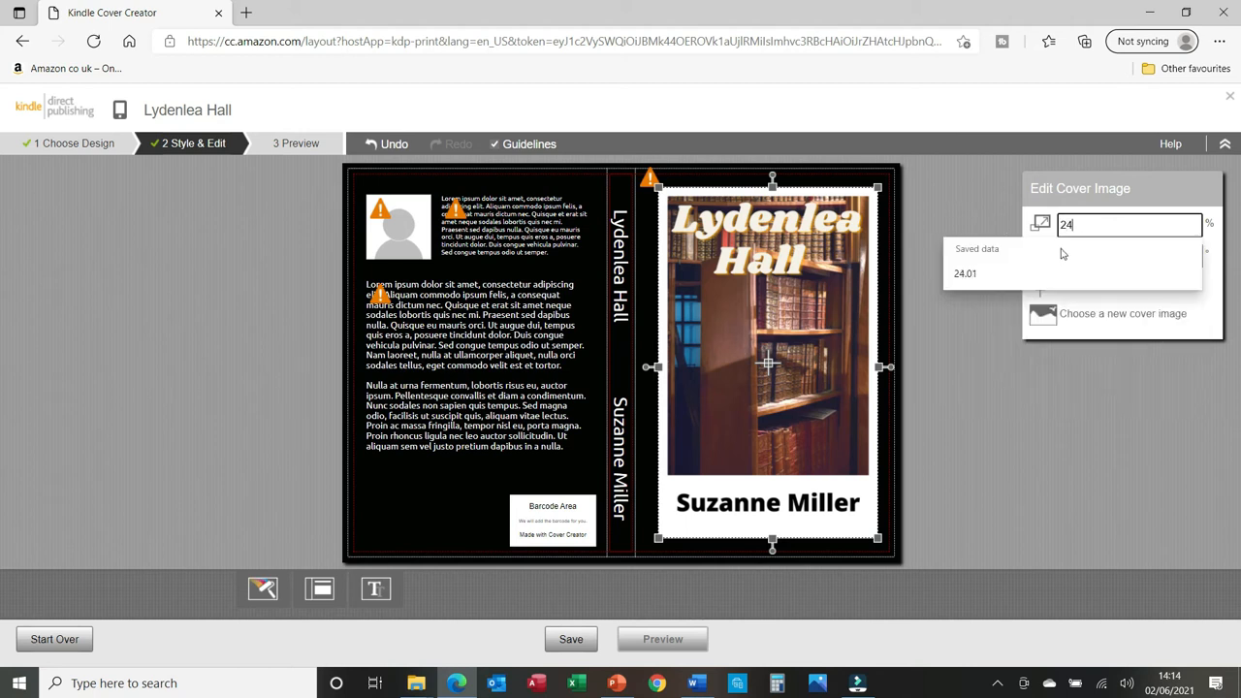
{"action": "type", "text": ".00"}
{"action": "left_click", "coordinate": [1035, 441]}
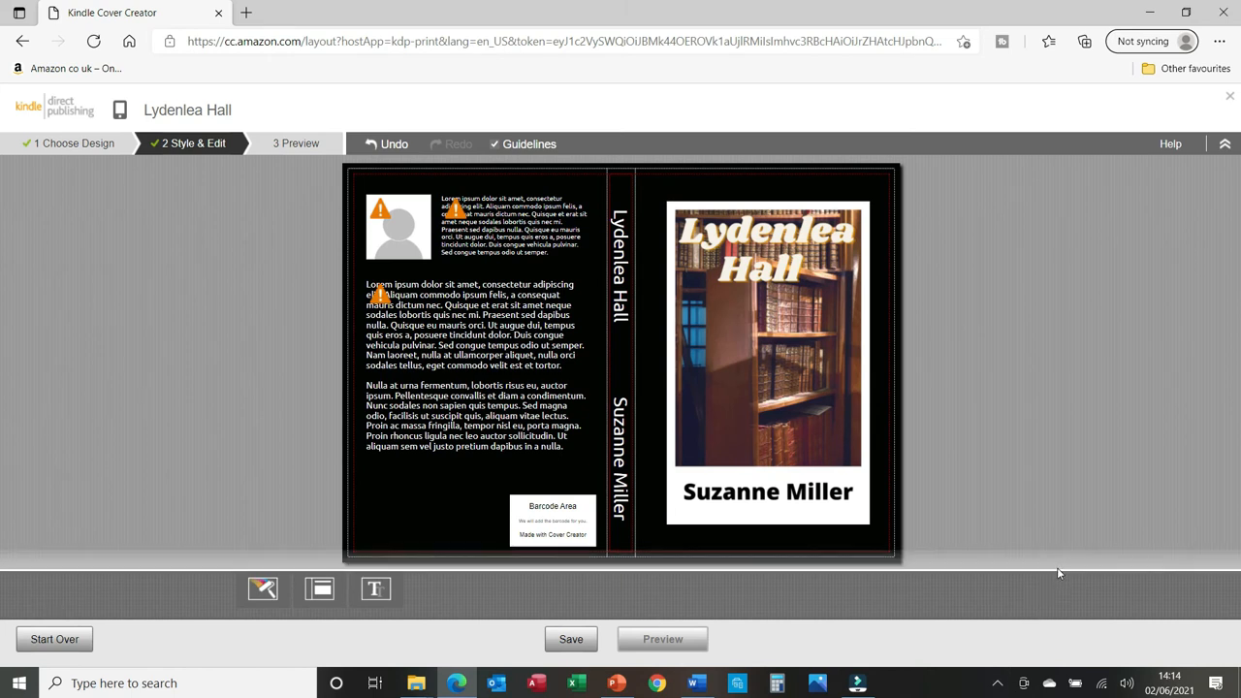
{"action": "left_click", "coordinate": [755, 346]}
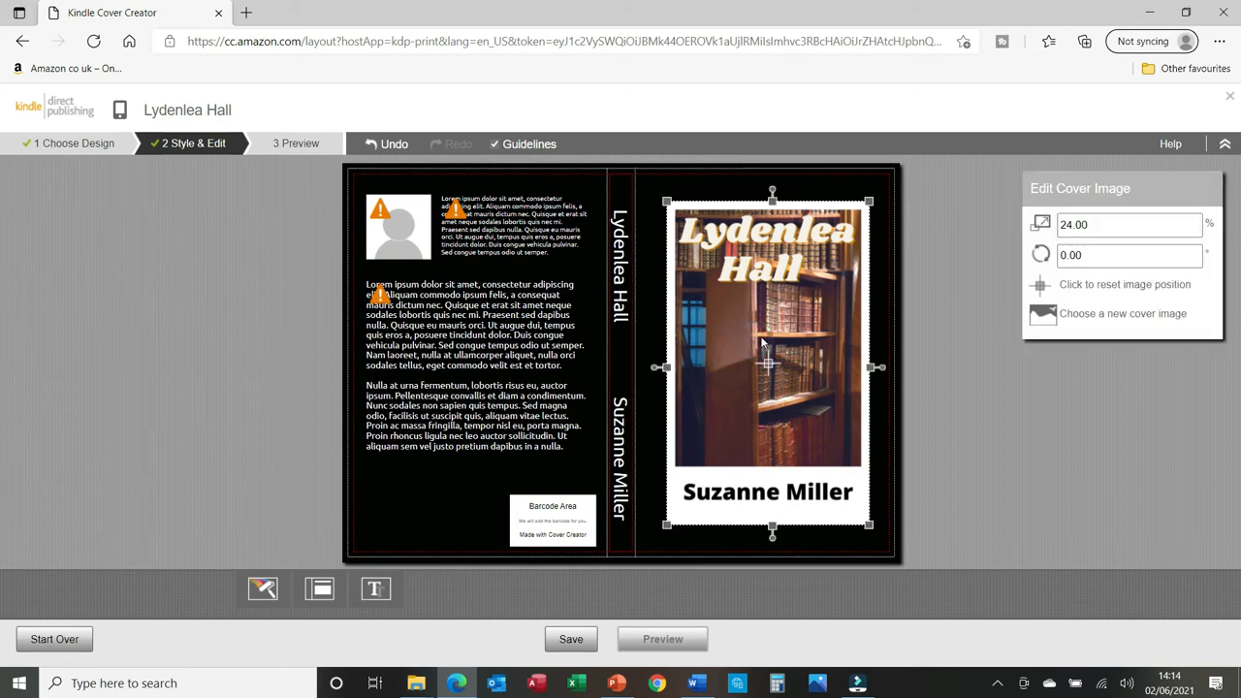
{"action": "left_click", "coordinate": [1102, 318]}
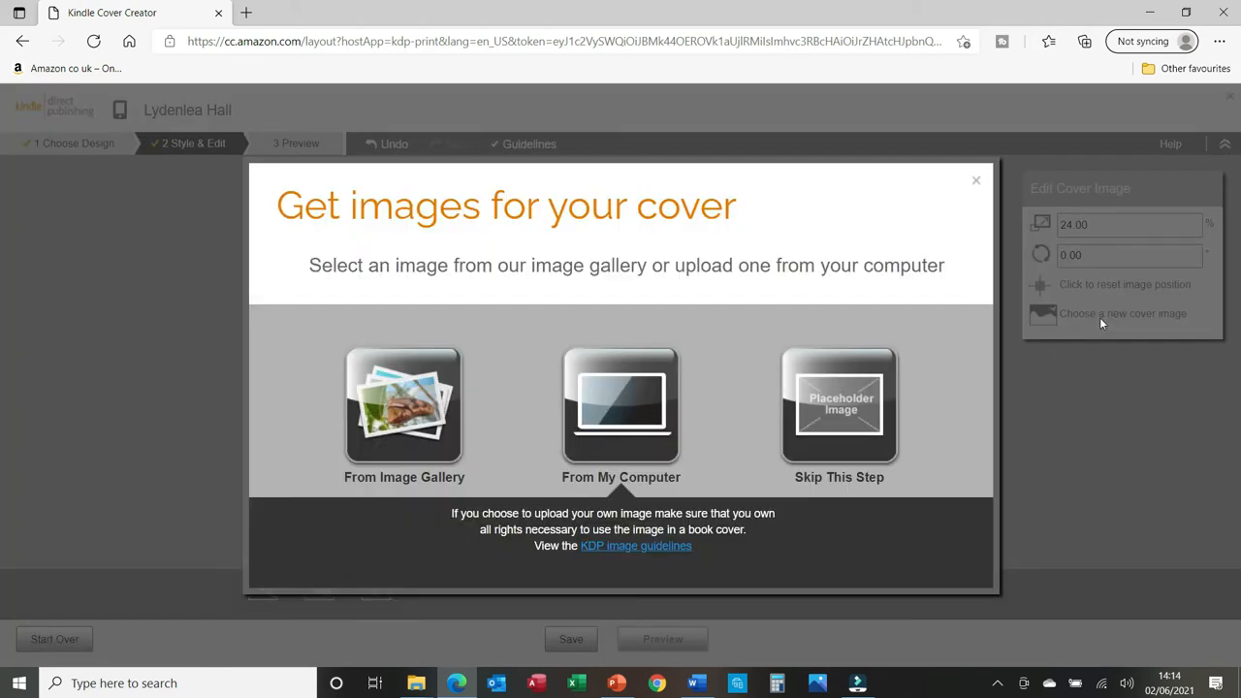
Replace the front cover image with 'GIMP Book Cover' uploaded from the computer
{"action": "left_click", "coordinate": [614, 385]}
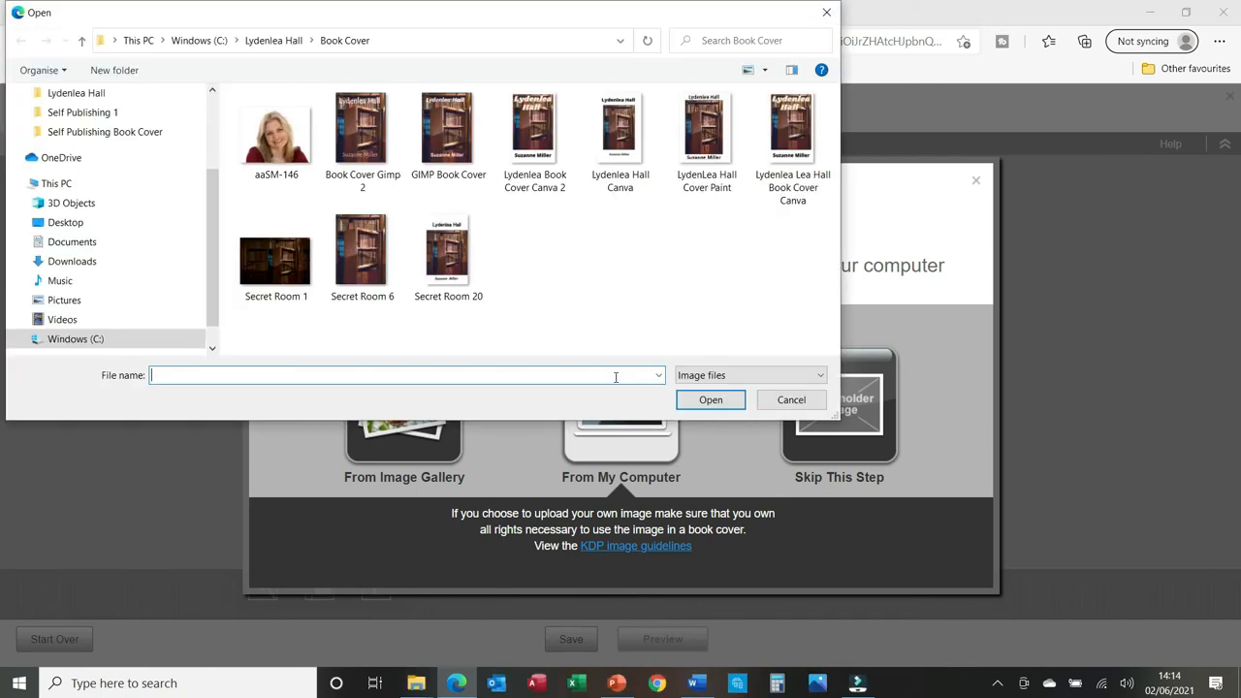
{"action": "left_click", "coordinate": [451, 133]}
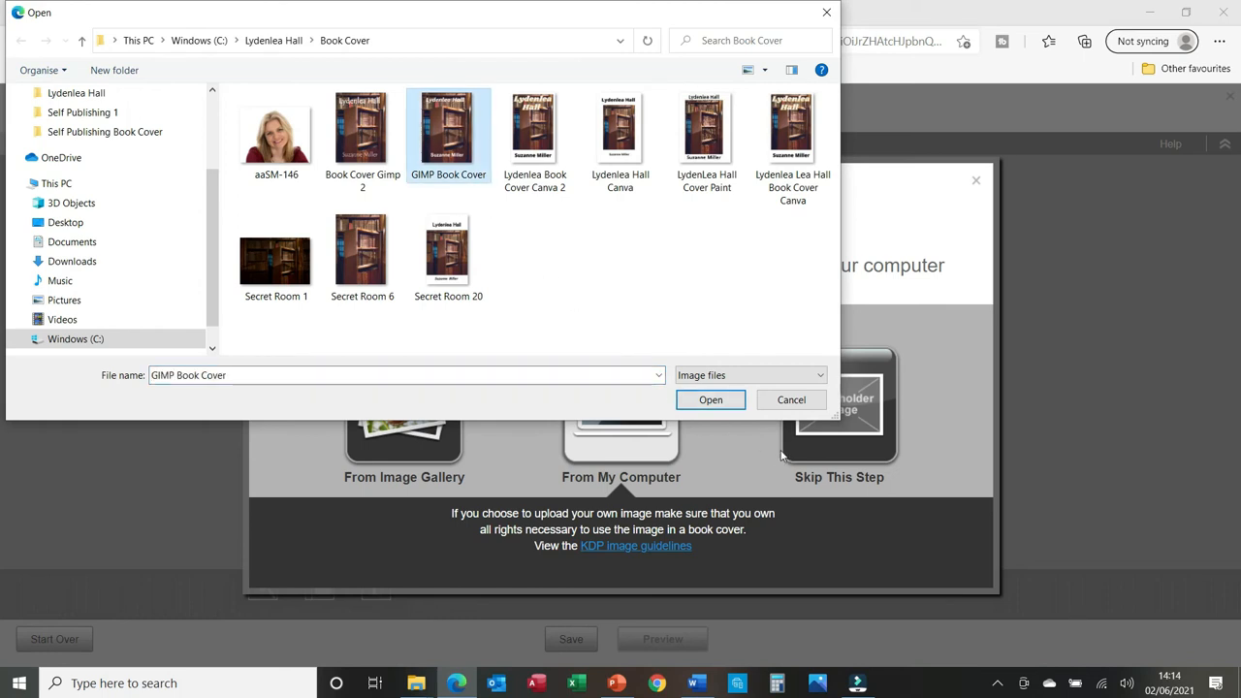
{"action": "left_click", "coordinate": [705, 398]}
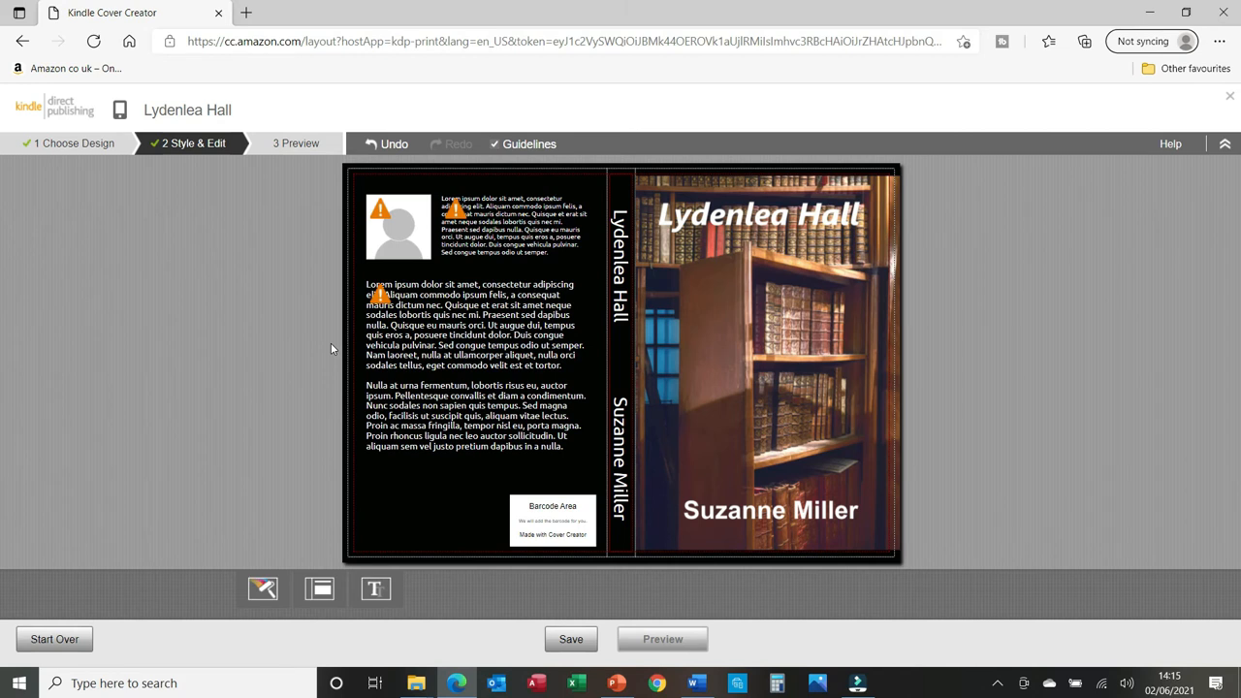
{"action": "left_click", "coordinate": [732, 309]}
Rescale the front bookshelf image from 12.98% to 13.47%
{"action": "left_click_drag", "start_coordinate": [1125, 227], "coordinate": [1045, 229]}
{"action": "type", "text": "12.98"}
{"action": "key", "text": "Return"}
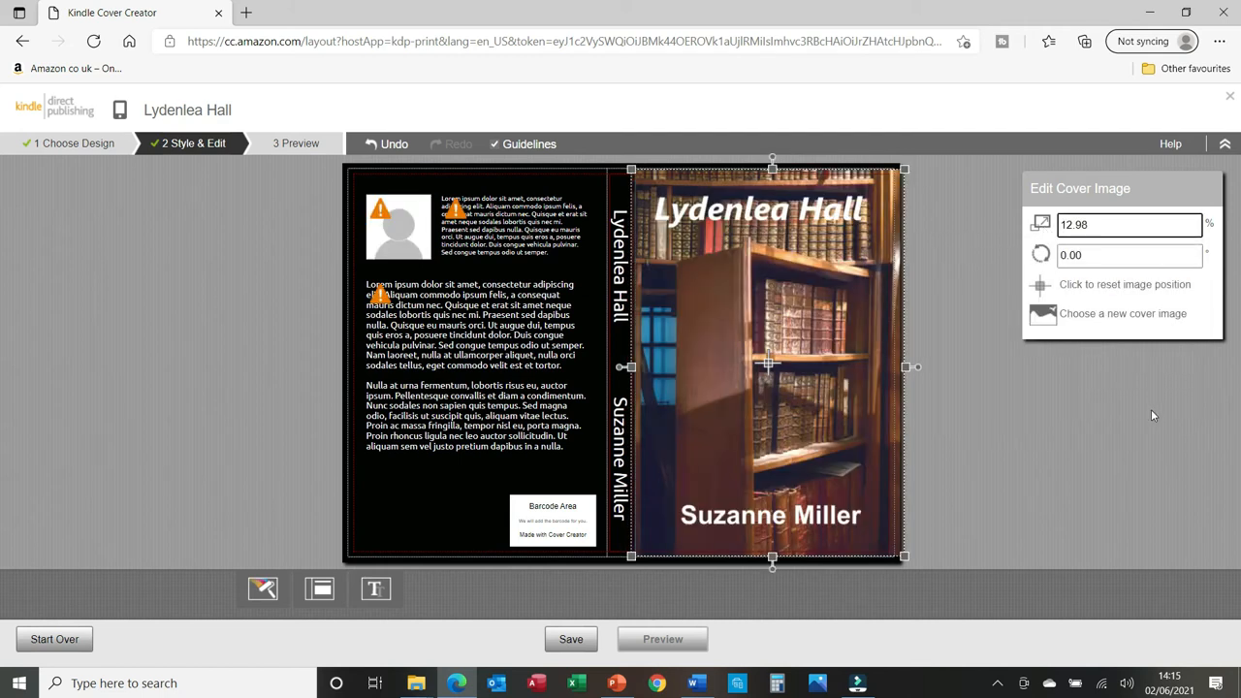
{"action": "left_click_drag", "start_coordinate": [1114, 220], "coordinate": [1029, 224]}
{"action": "type", "text": "1"}
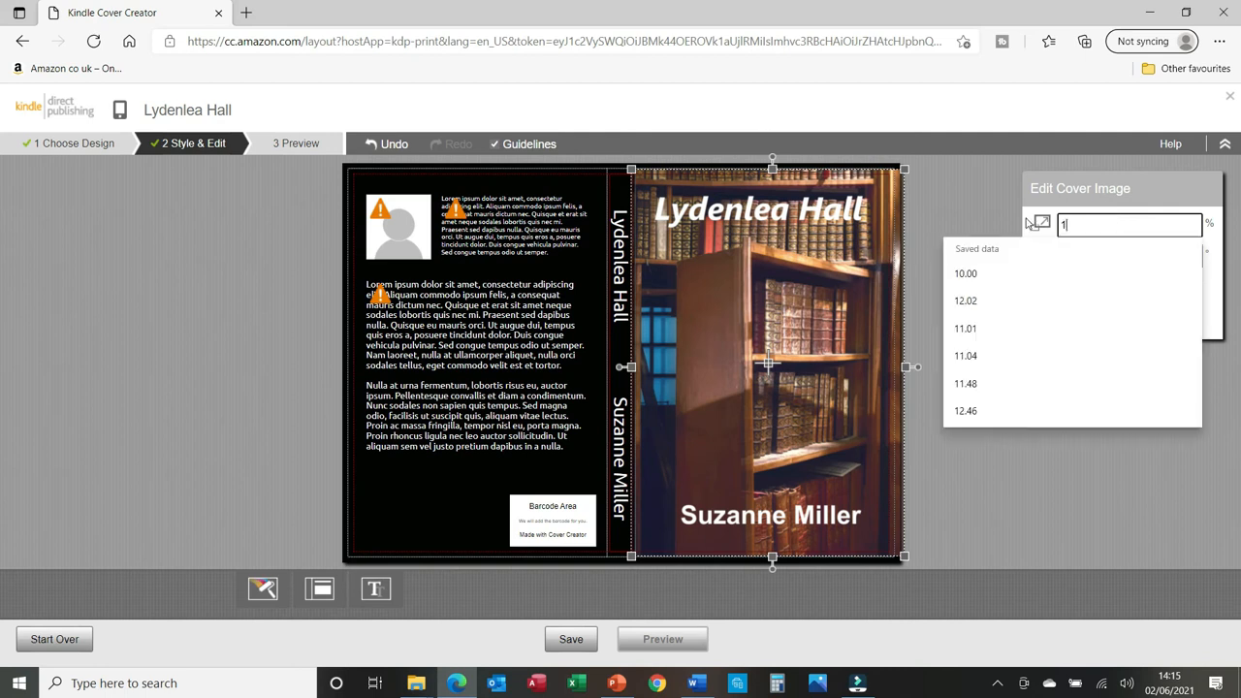
{"action": "type", "text": "3"}
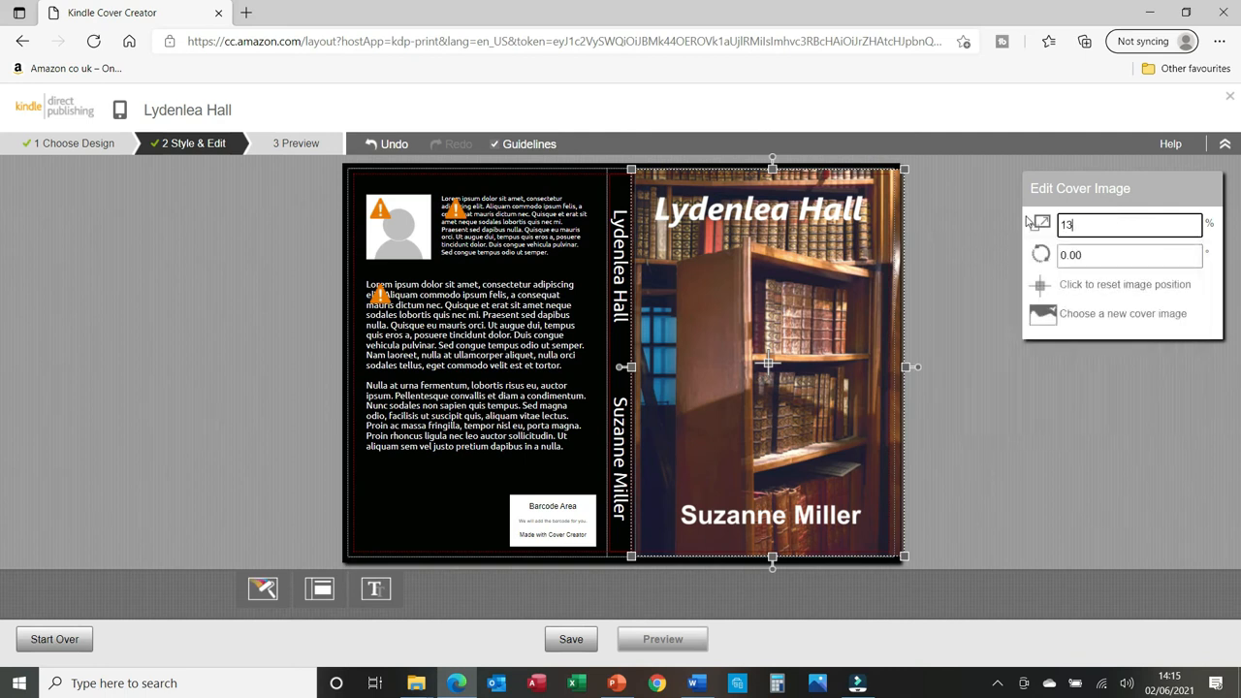
{"action": "type", "text": ".47"}
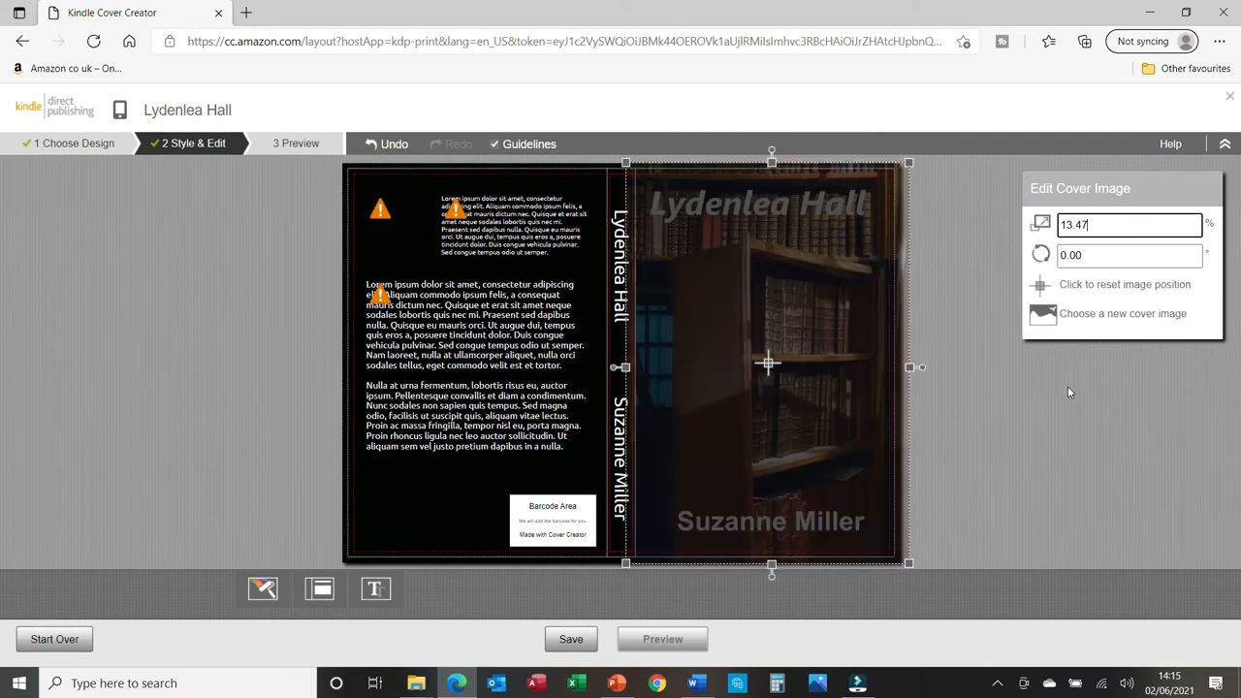
{"action": "left_click", "coordinate": [1097, 229]}
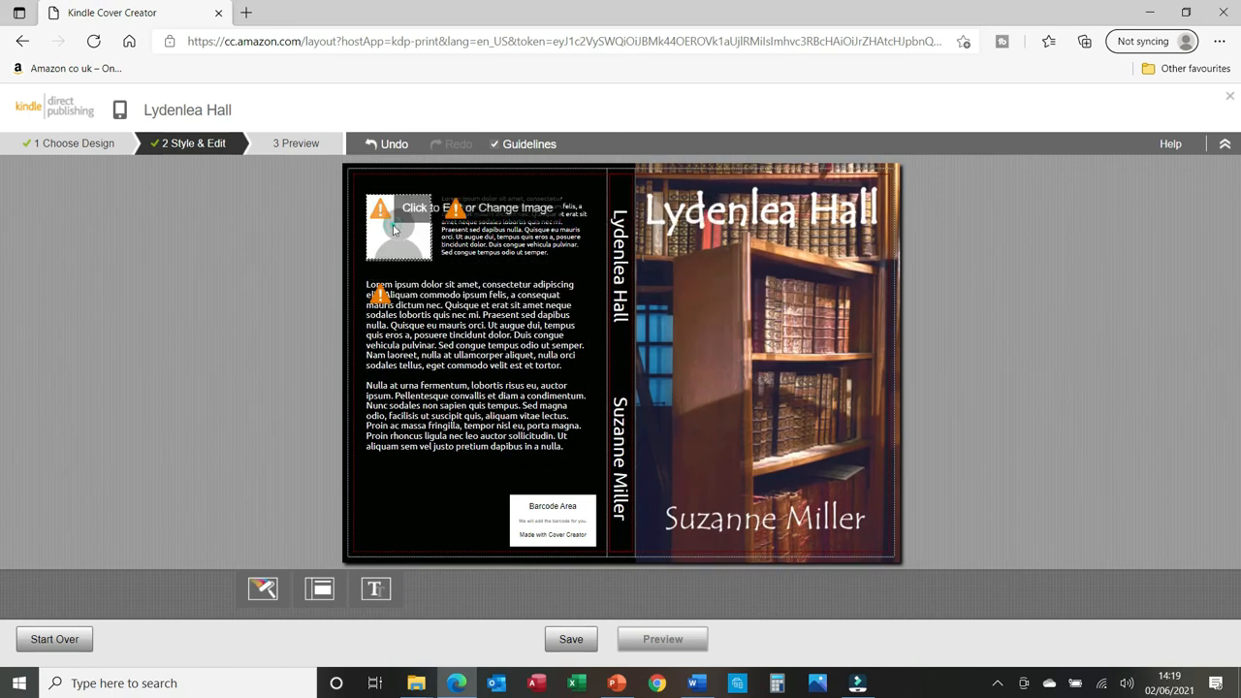
{"action": "left_click", "coordinate": [394, 229]}
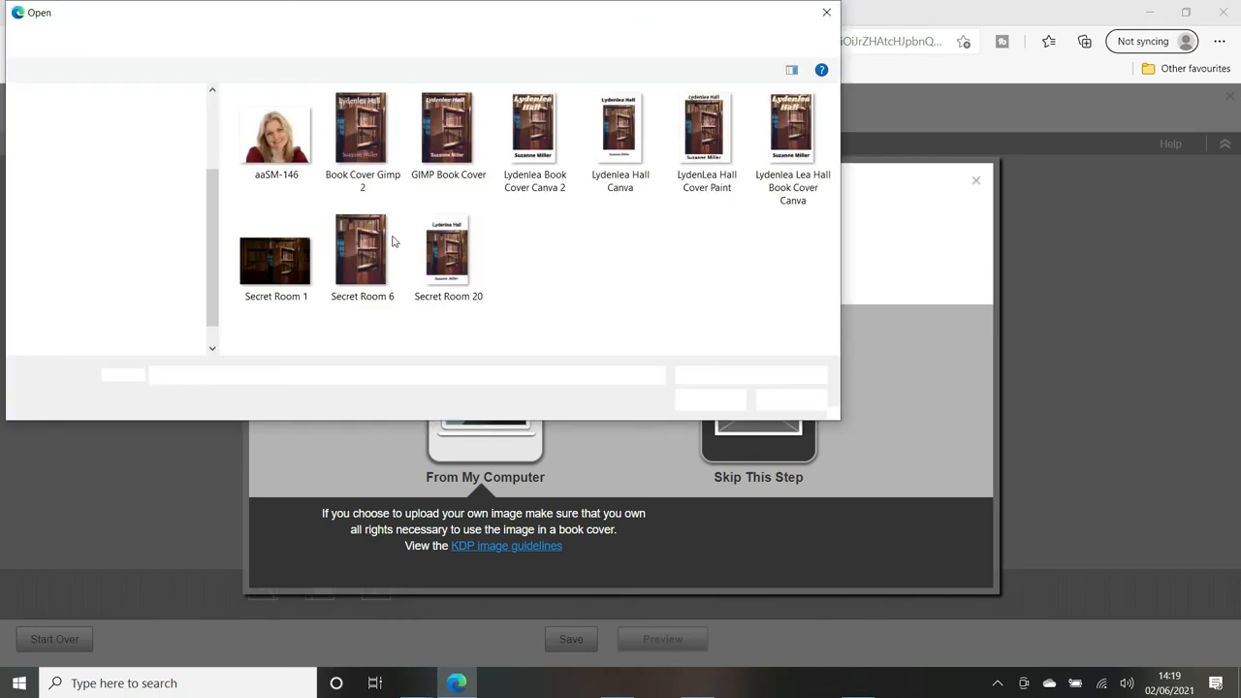
Upload the aaSM-146 photo as author picture and type the author bio beside it
{"action": "double_click", "coordinate": [276, 136]}
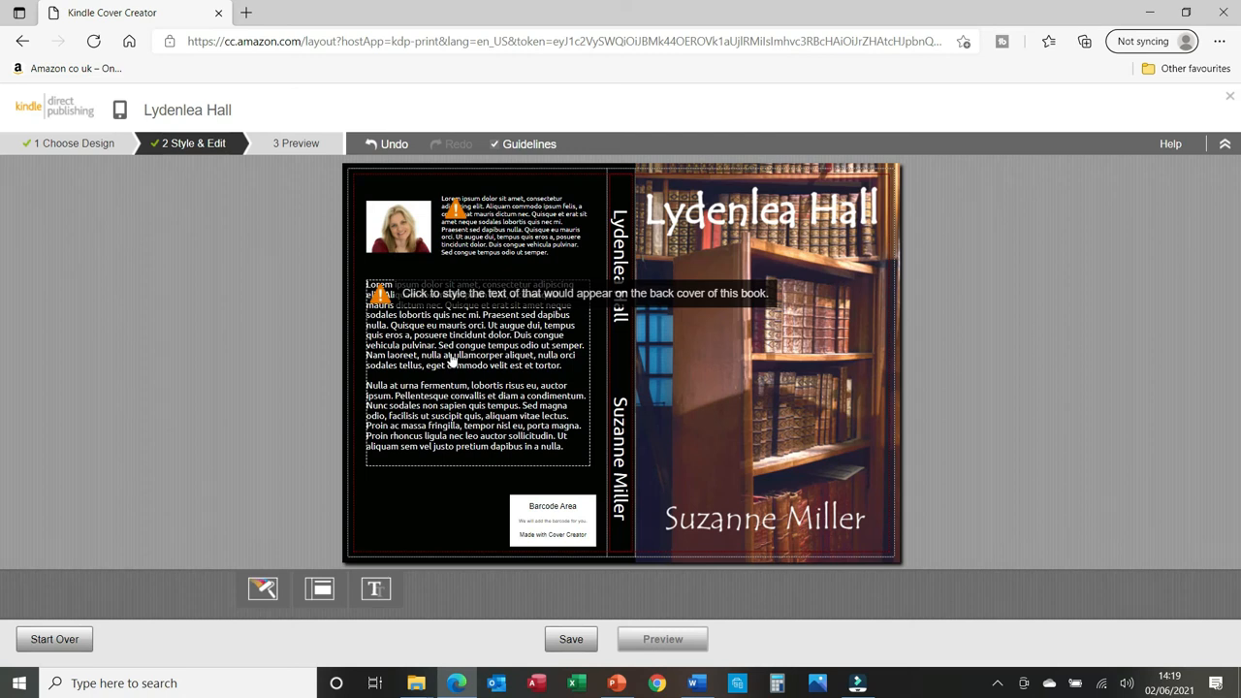
{"action": "left_click", "coordinate": [451, 204]}
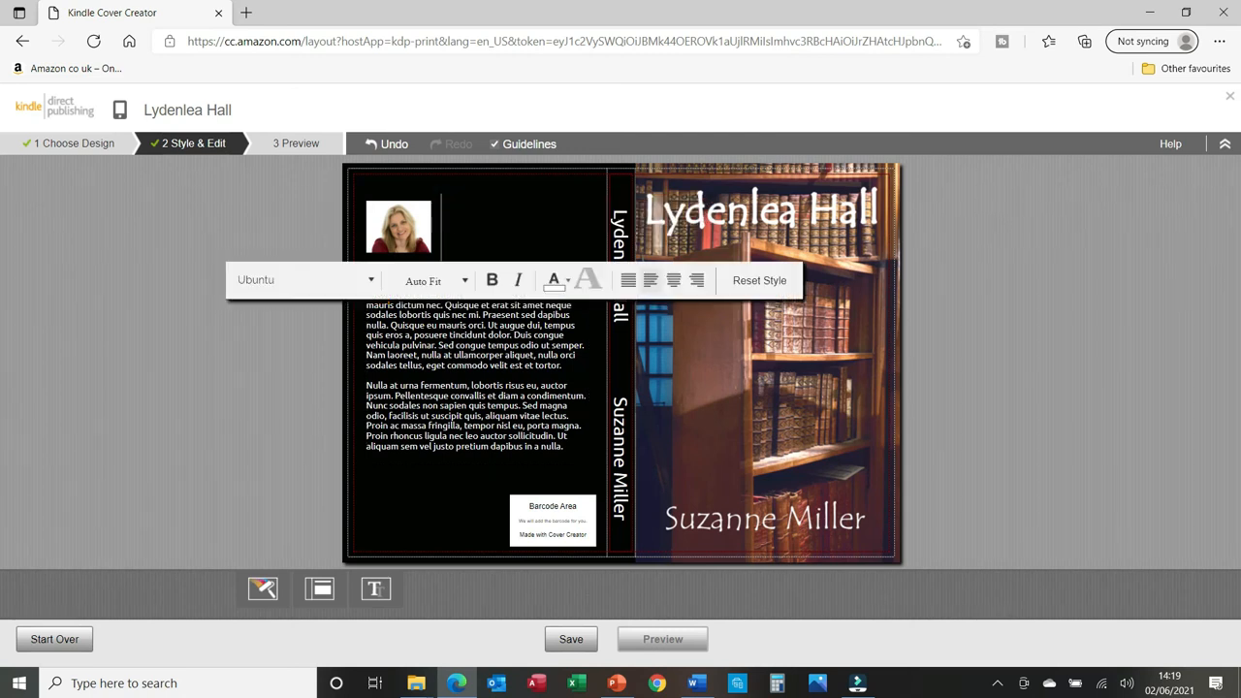
{"action": "type", "text": "Suzanne"}
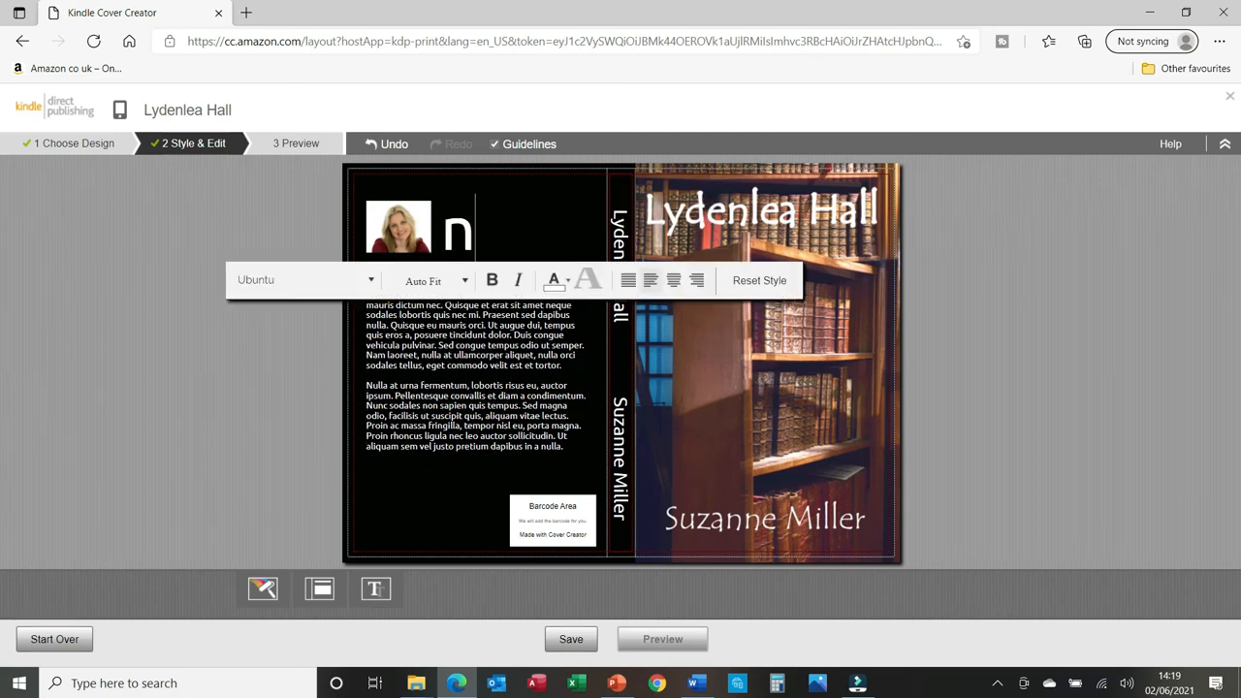
{"action": "type", "text": " Miller"}
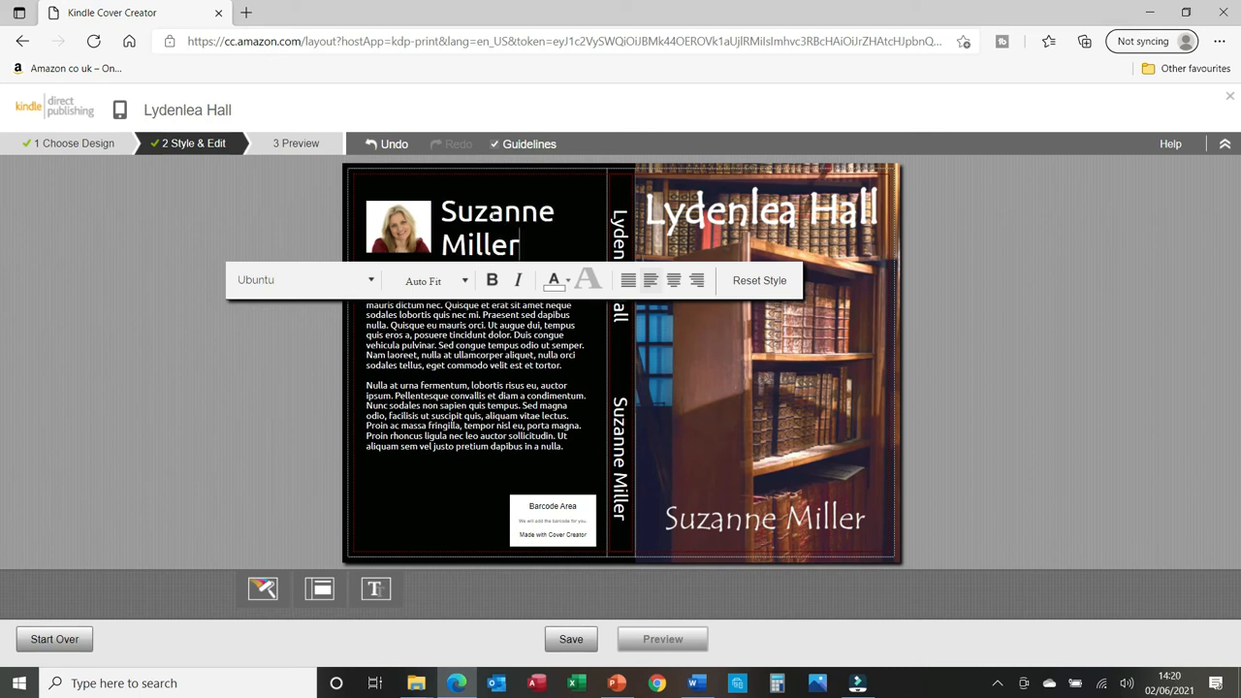
{"action": "type", "text": " is a firs"}
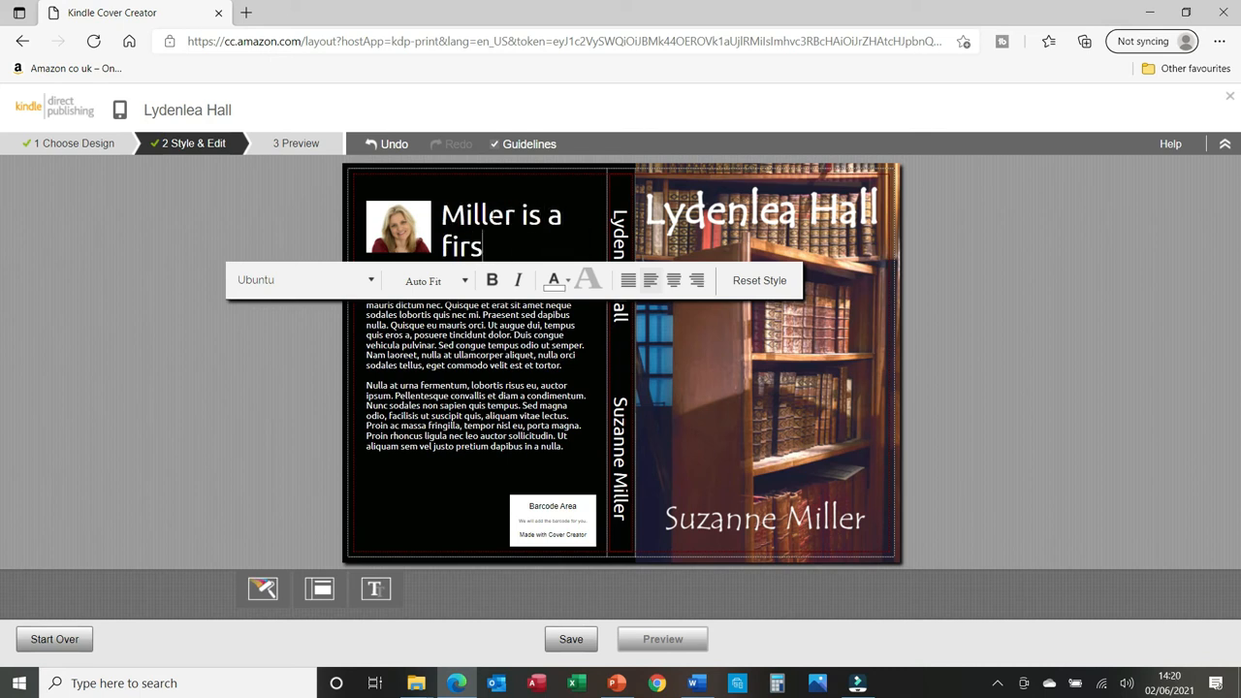
{"action": "type", "text": "t time m"}
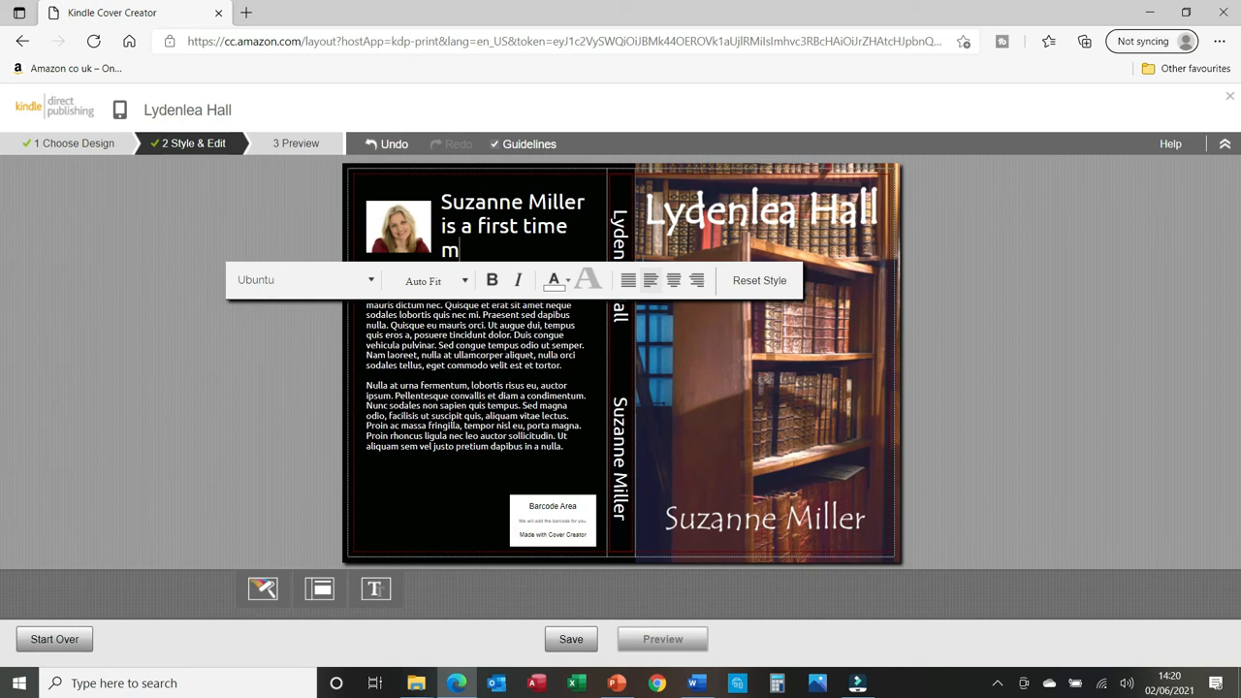
{"action": "type", "text": "ystery aut"}
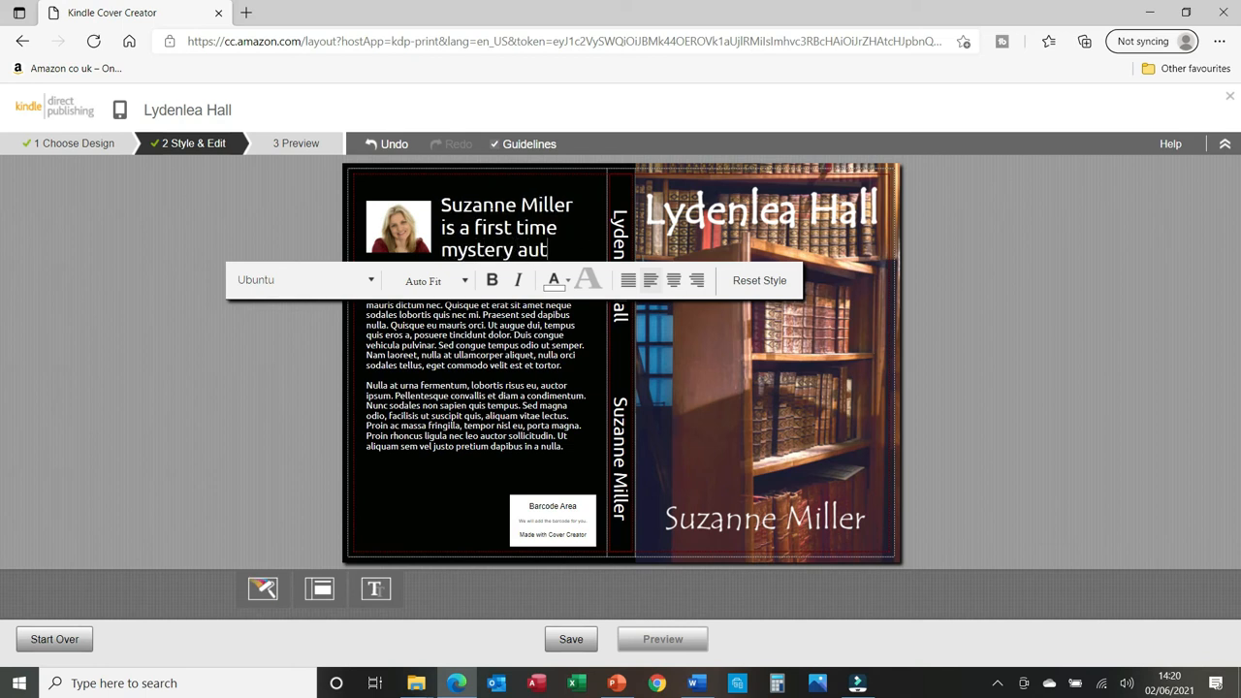
{"action": "type", "text": "hor with a fa"}
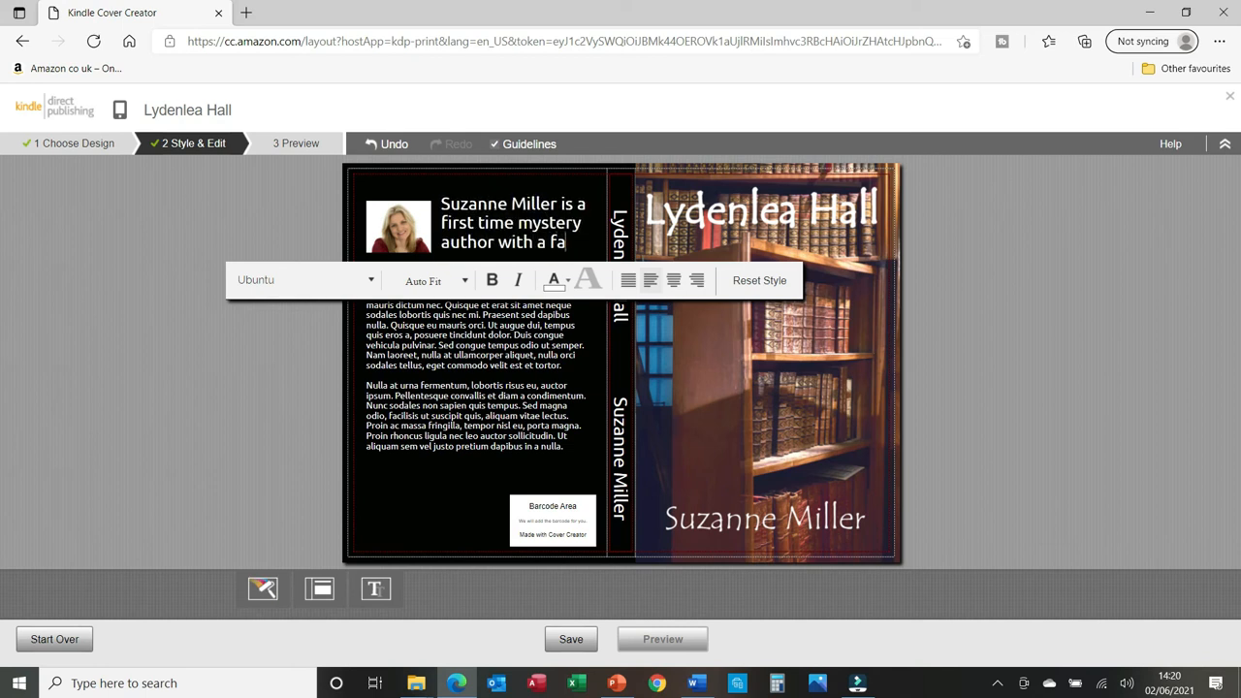
{"action": "key", "text": "BackSpace"}
{"action": "type", "text": "lair fo"}
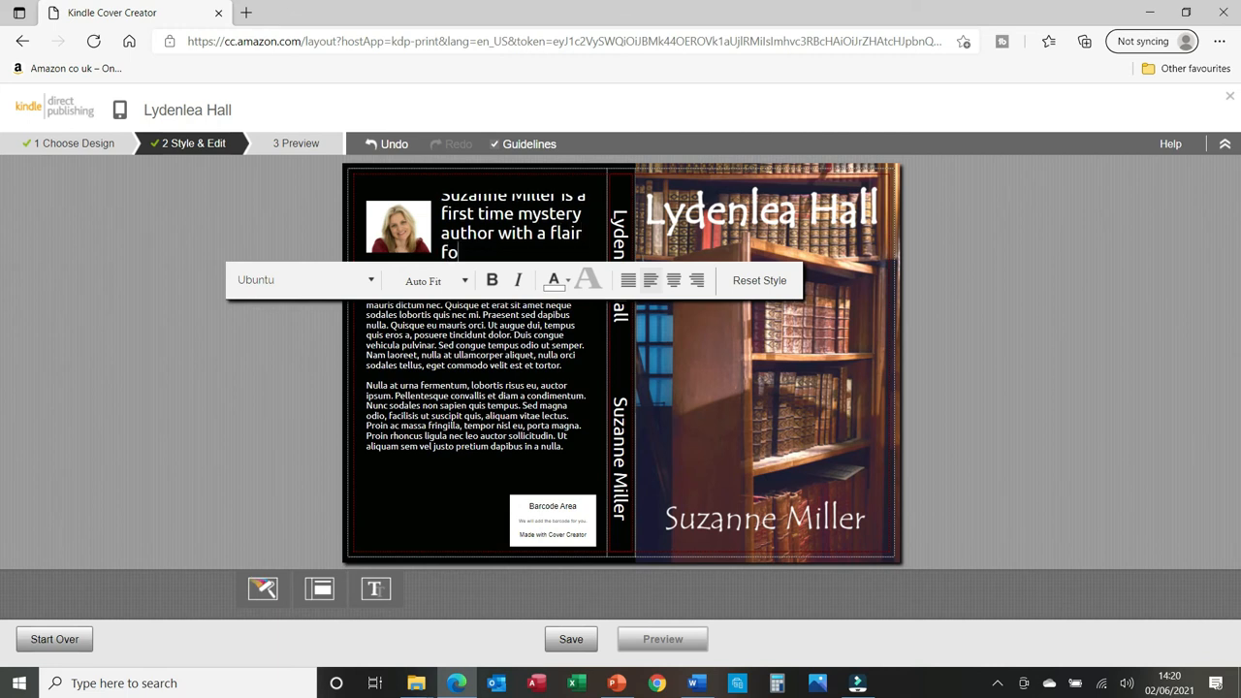
{"action": "type", "text": "r the drama"}
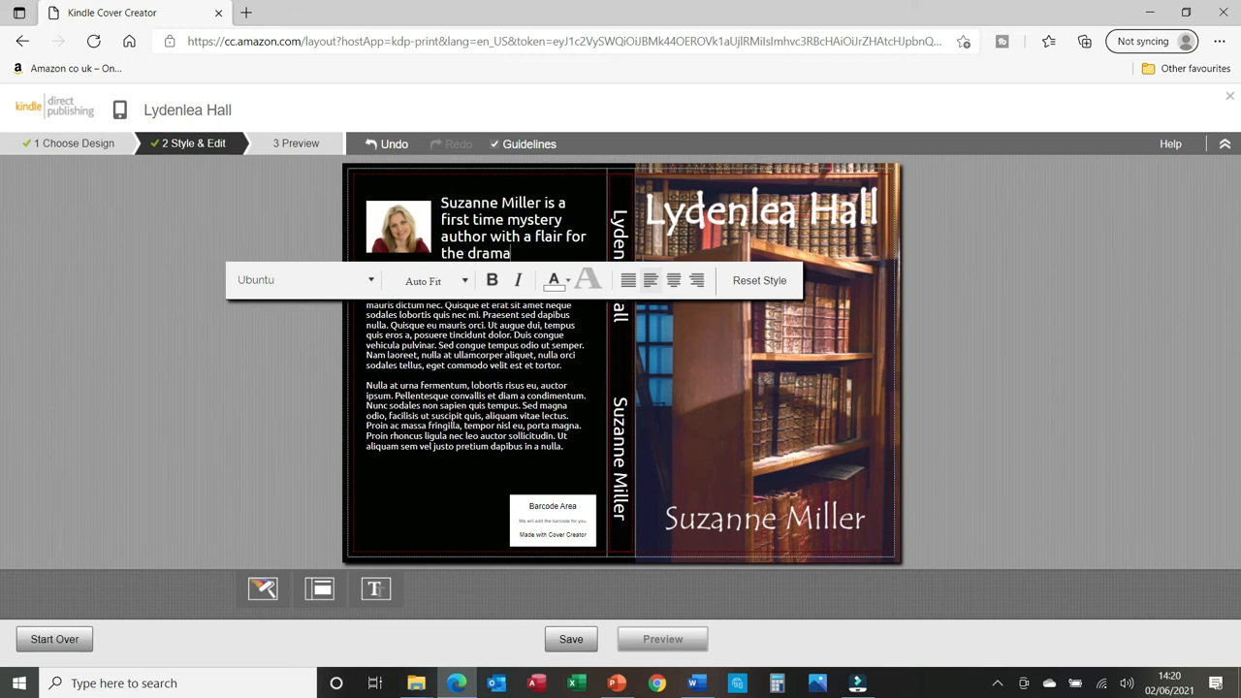
{"action": "type", "text": "tic and a kn"}
{"action": "type", "text": "ack"}
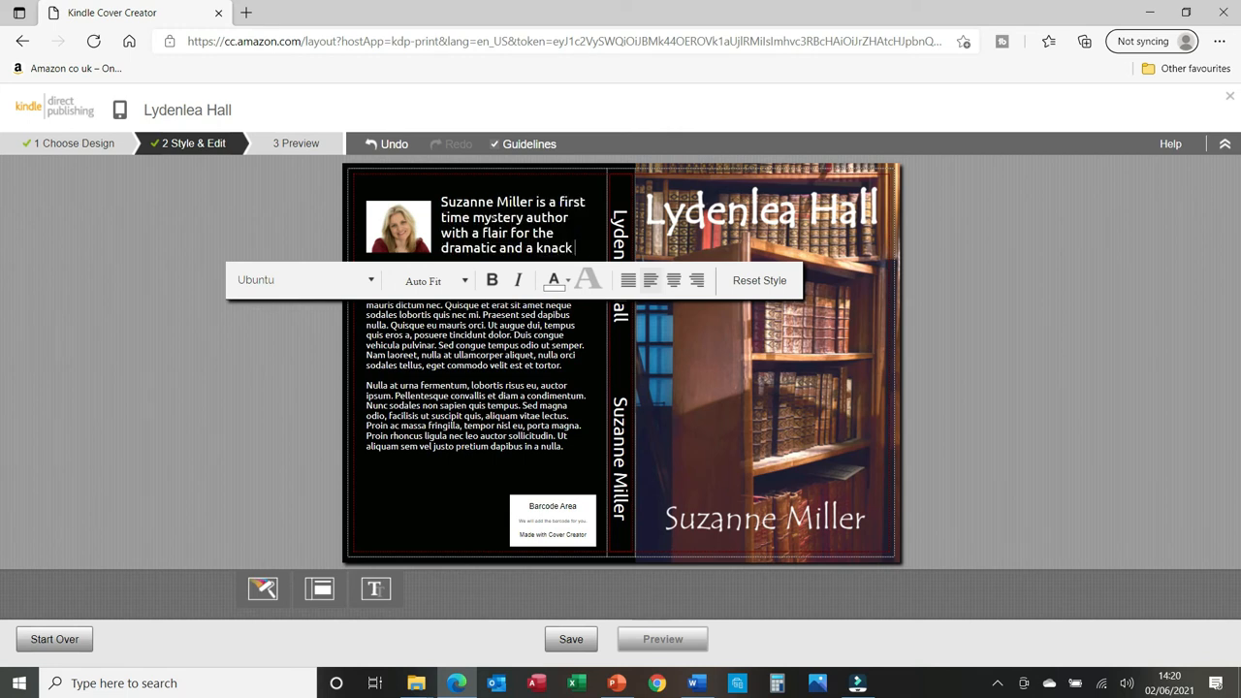
{"action": "type", "text": " for pulling on "}
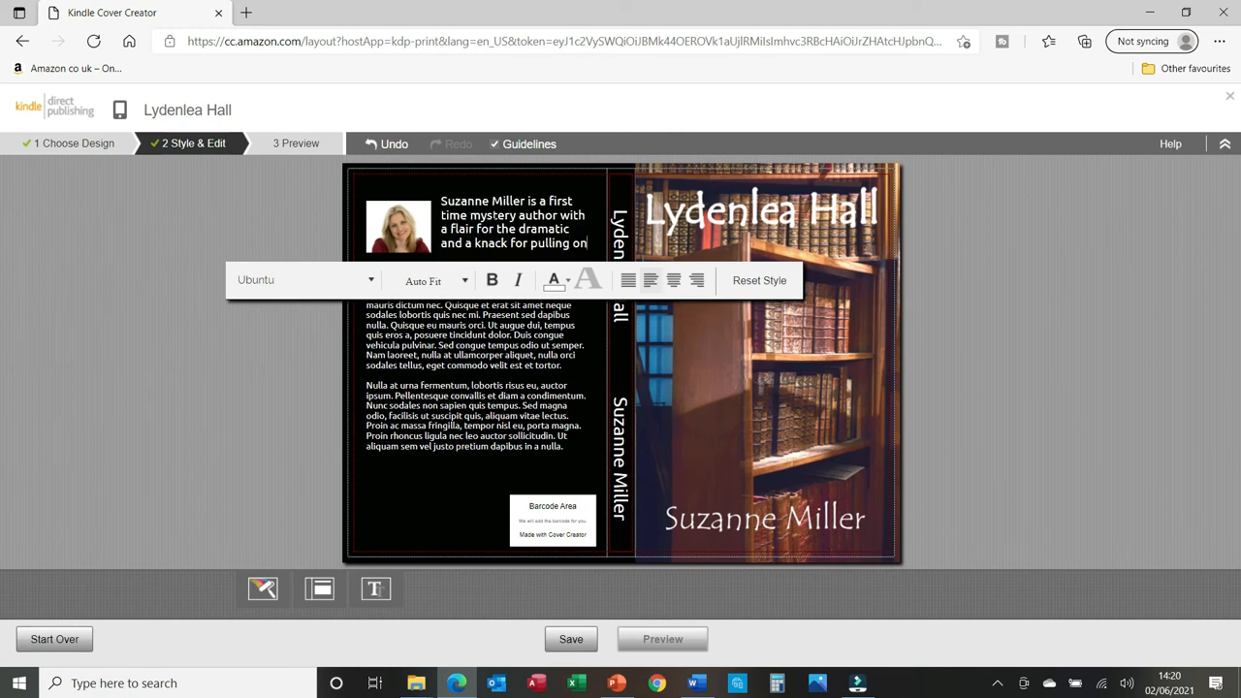
{"action": "type", "text": "you heartstrings."}
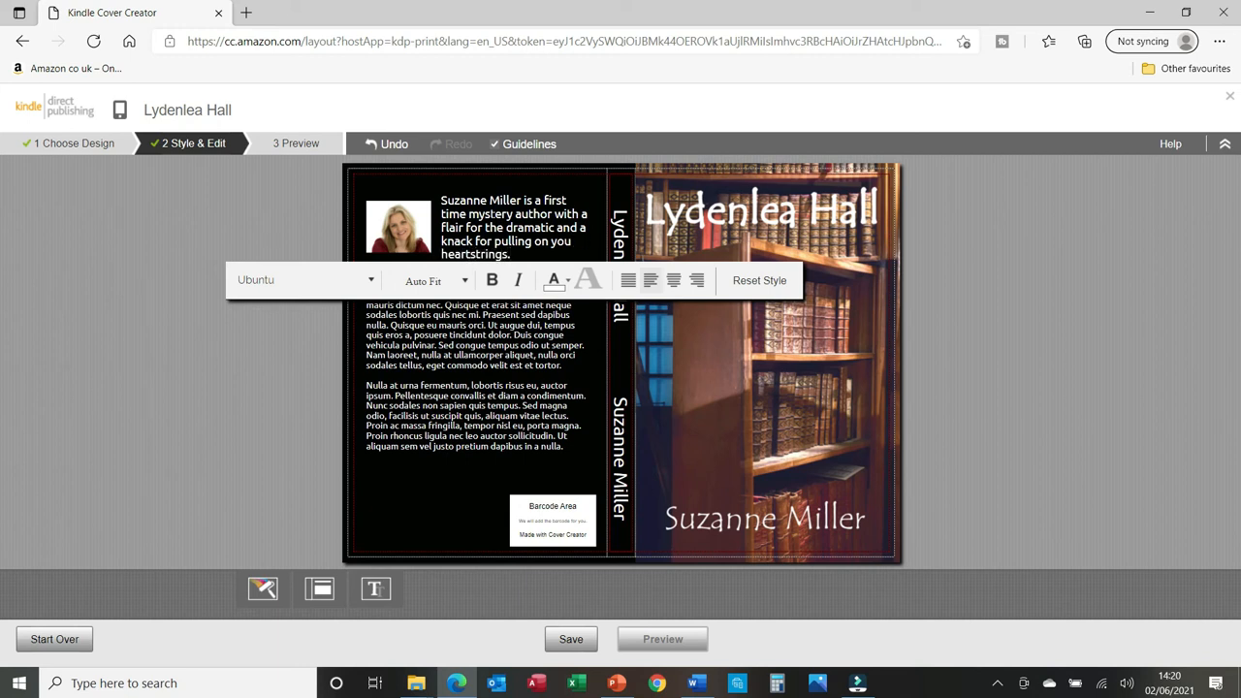
Copy the description paragraphs, without the heading, from the Word Back Cover document
{"action": "left_click", "coordinate": [468, 402]}
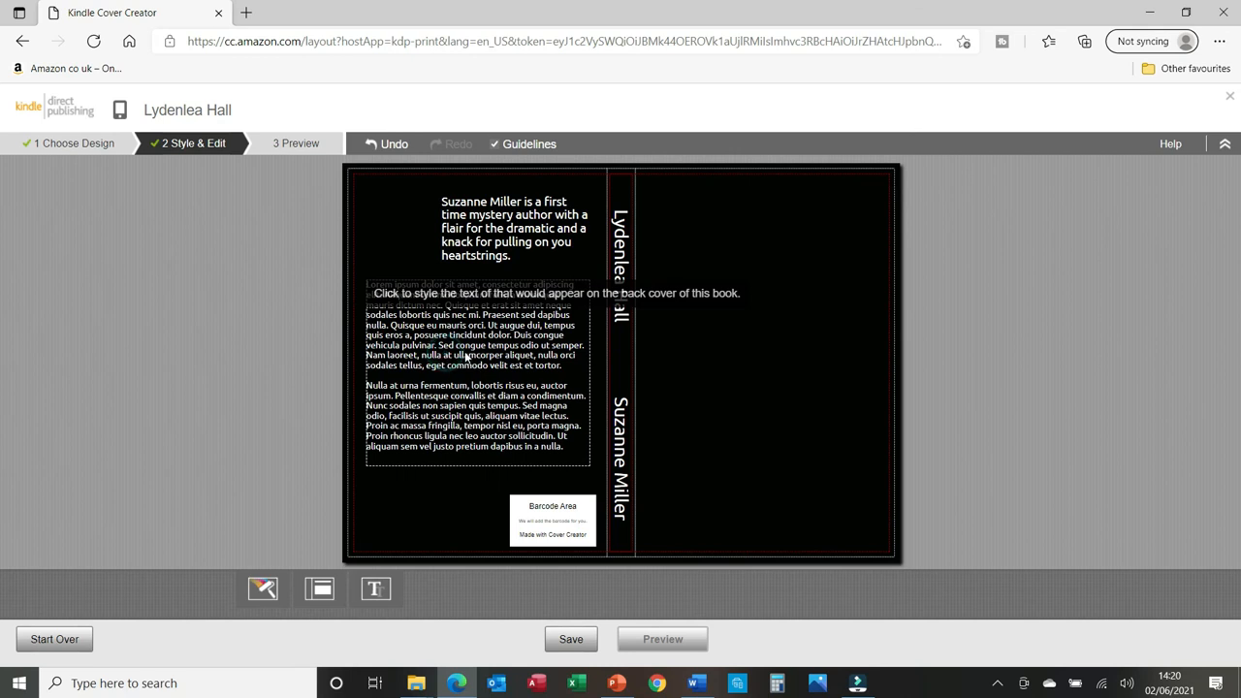
{"action": "left_click", "coordinate": [394, 317]}
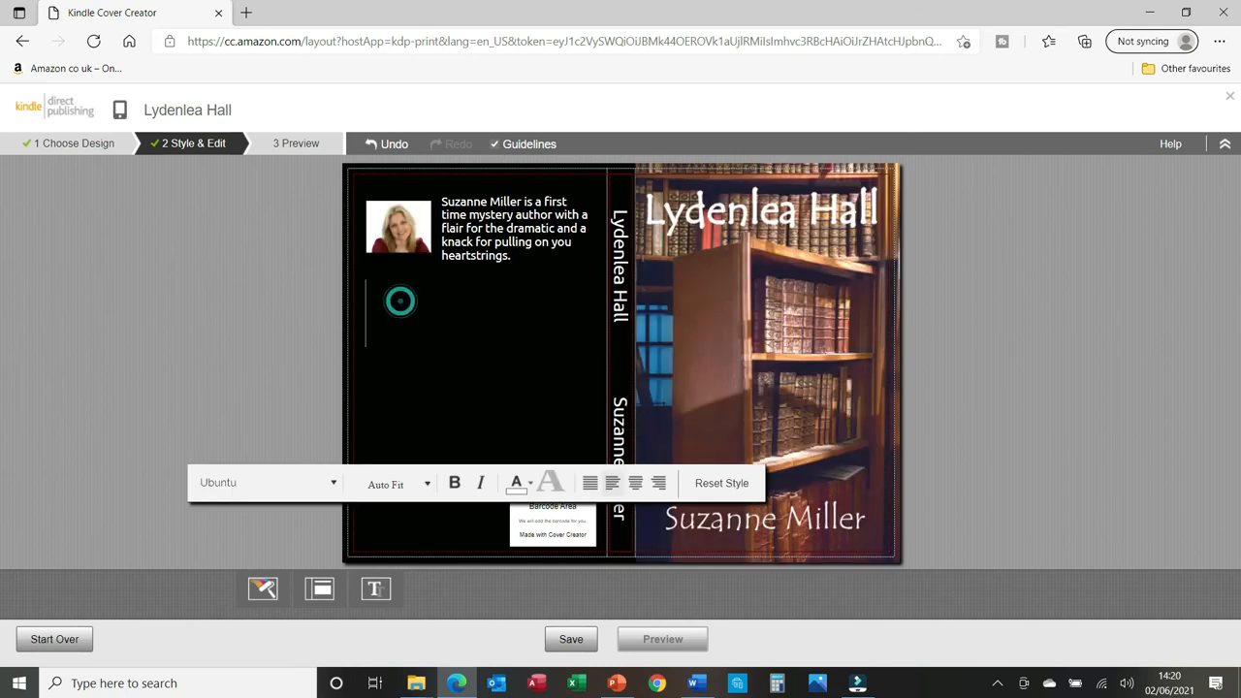
{"action": "left_click", "coordinate": [696, 683]}
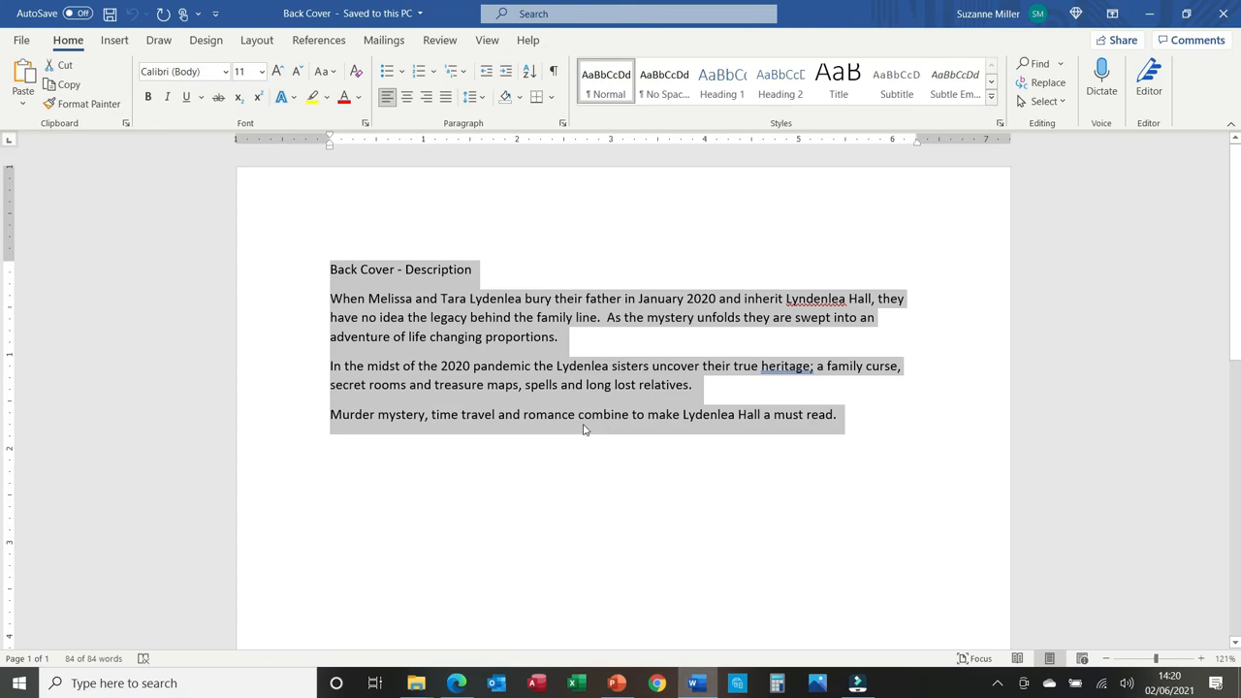
{"action": "left_click", "coordinate": [864, 413]}
{"action": "left_click_drag", "start_coordinate": [854, 421], "coordinate": [333, 300]}
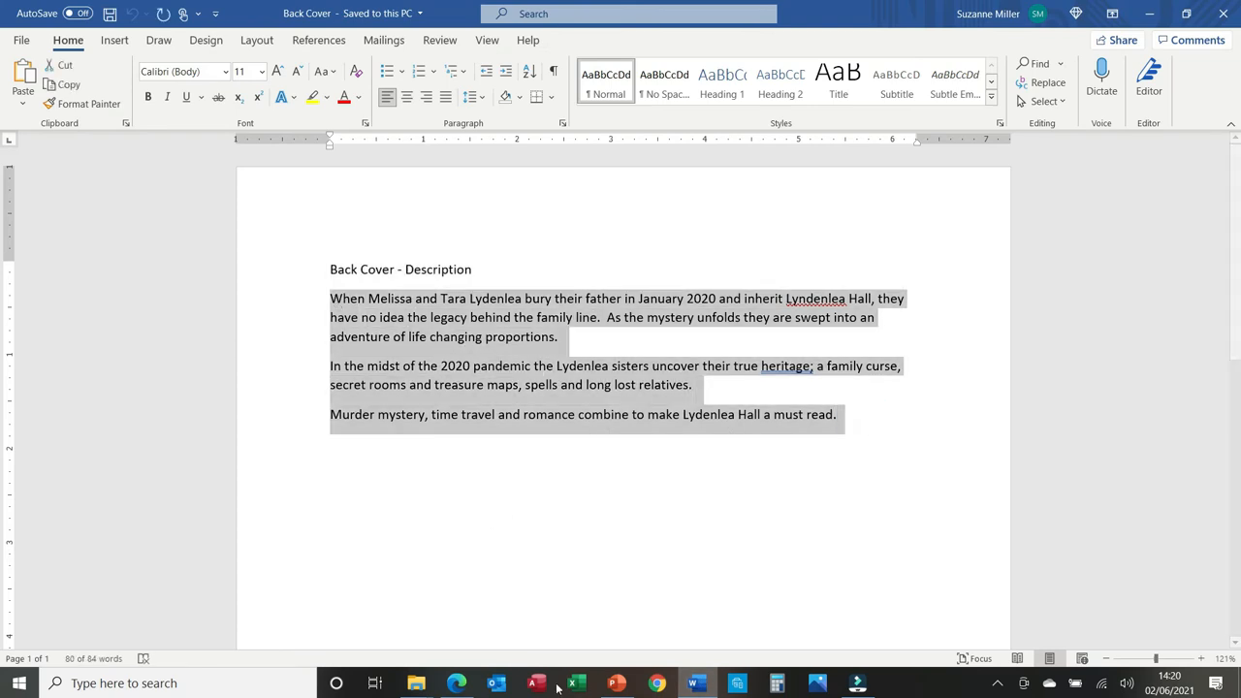
{"action": "left_click", "coordinate": [459, 683]}
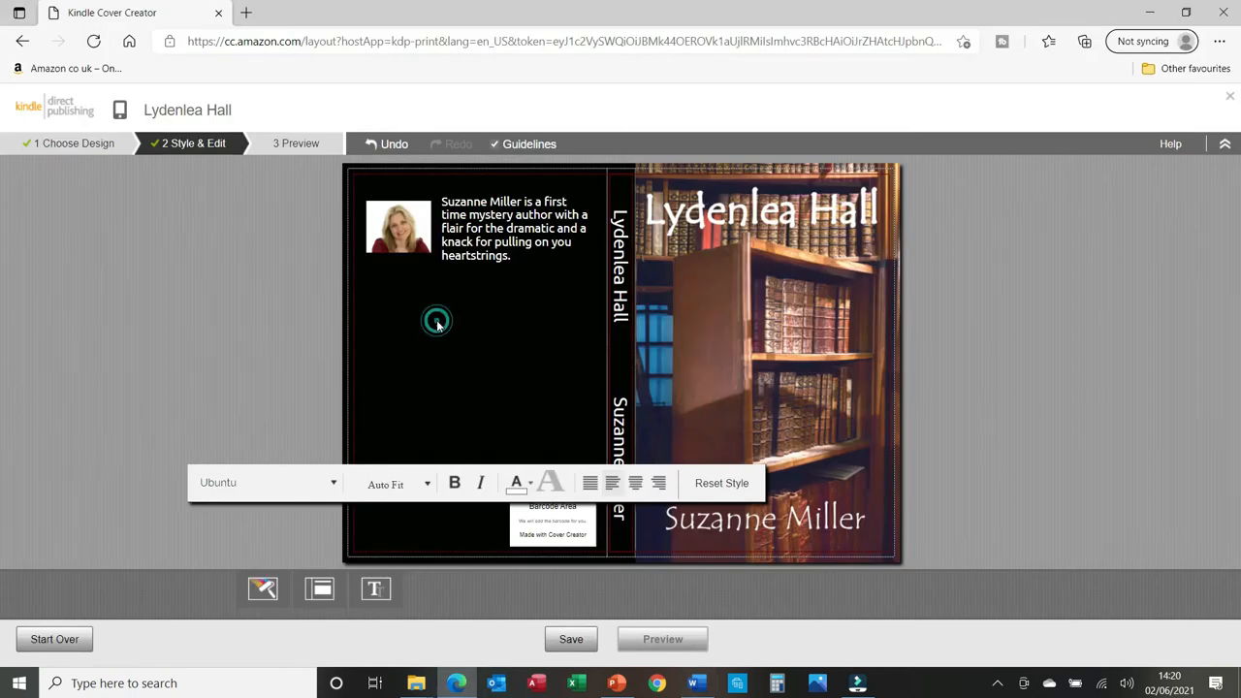
Paste the Lydenlea Hall description onto the back cover and set the bio to 10pt
{"action": "left_click", "coordinate": [404, 279]}
{"action": "key", "text": "ctrl+v"}
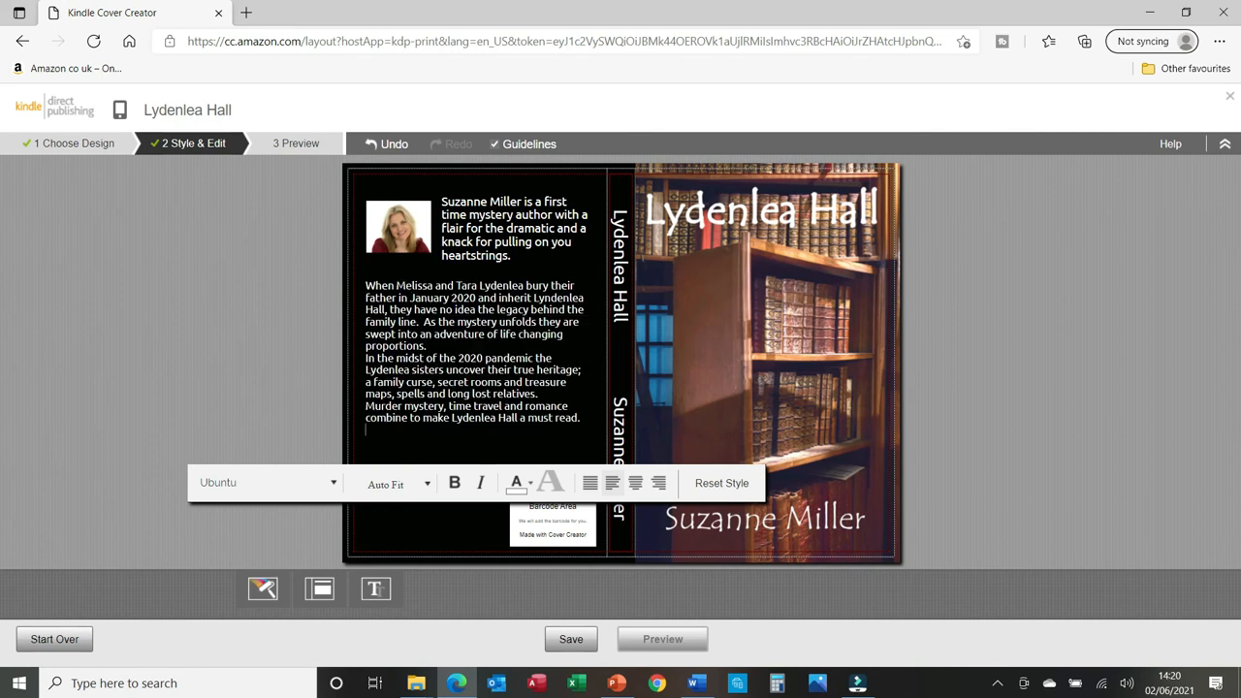
{"action": "left_click", "coordinate": [527, 252]}
{"action": "left_click", "coordinate": [523, 252]}
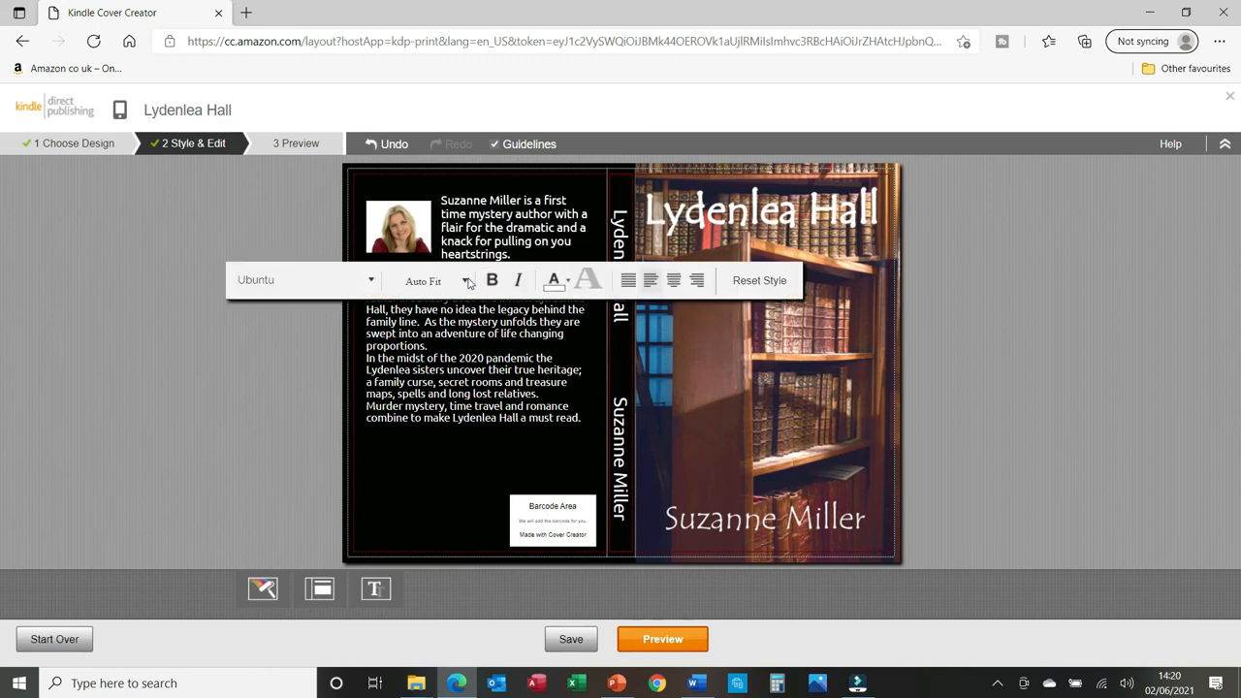
{"action": "left_click", "coordinate": [466, 280]}
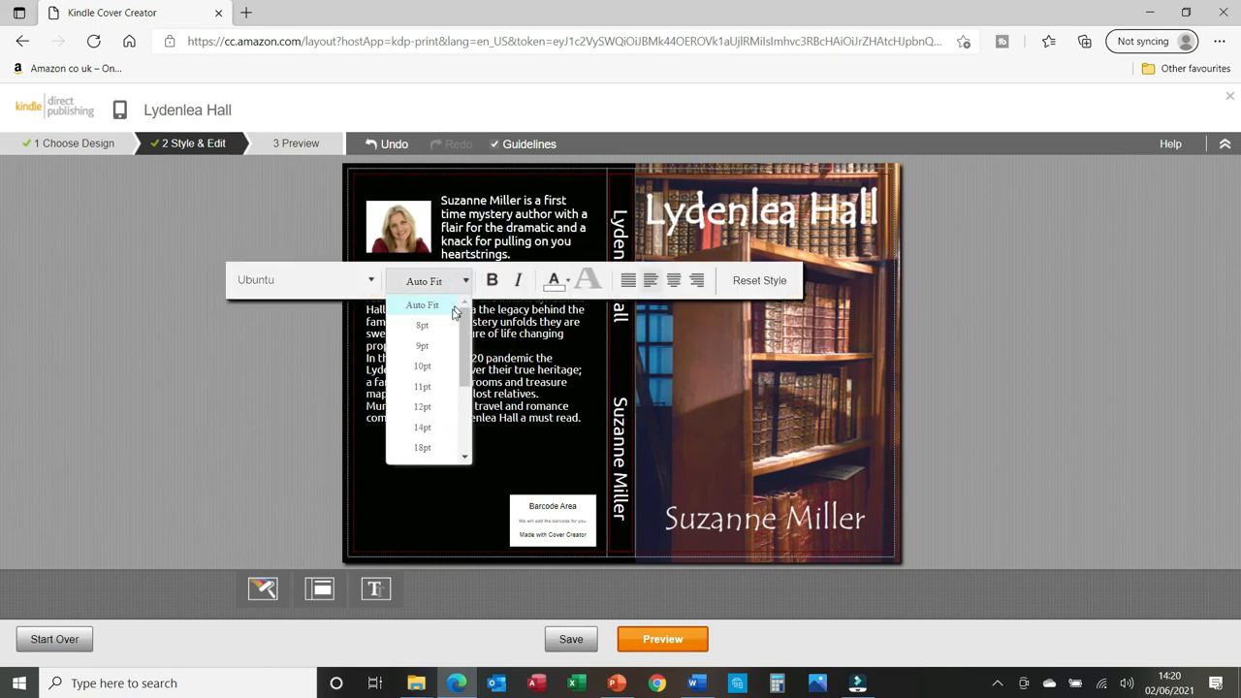
{"action": "left_click", "coordinate": [420, 426]}
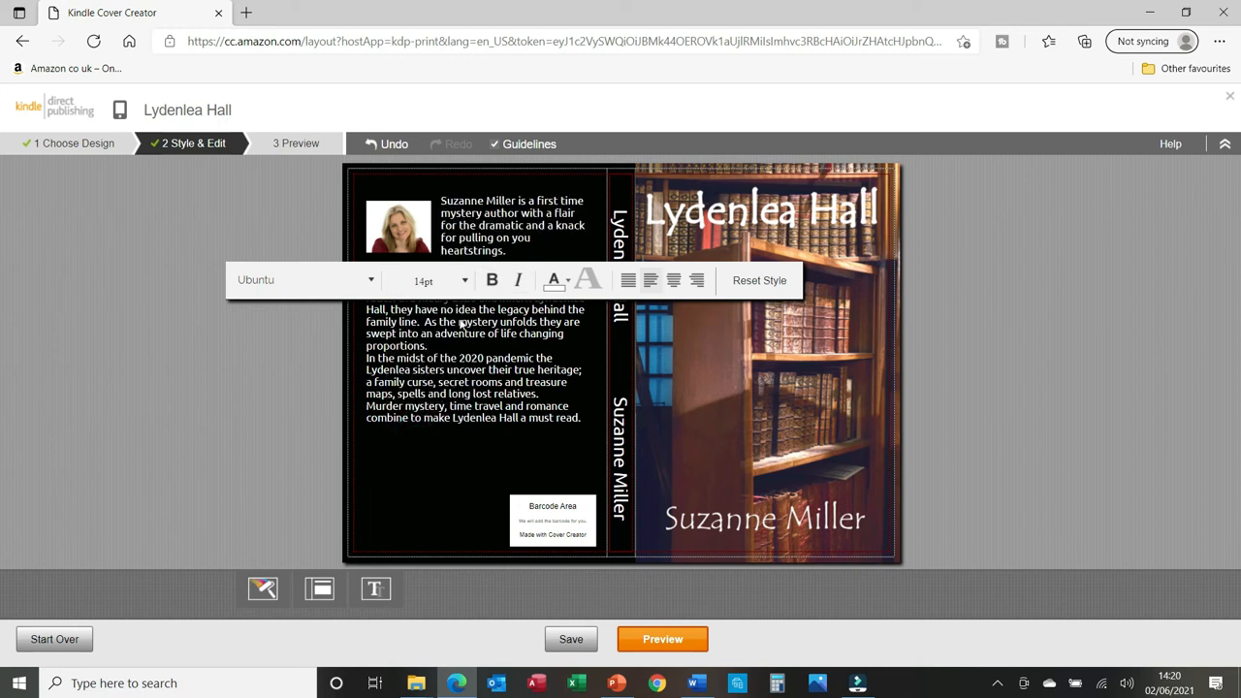
{"action": "left_click", "coordinate": [467, 281]}
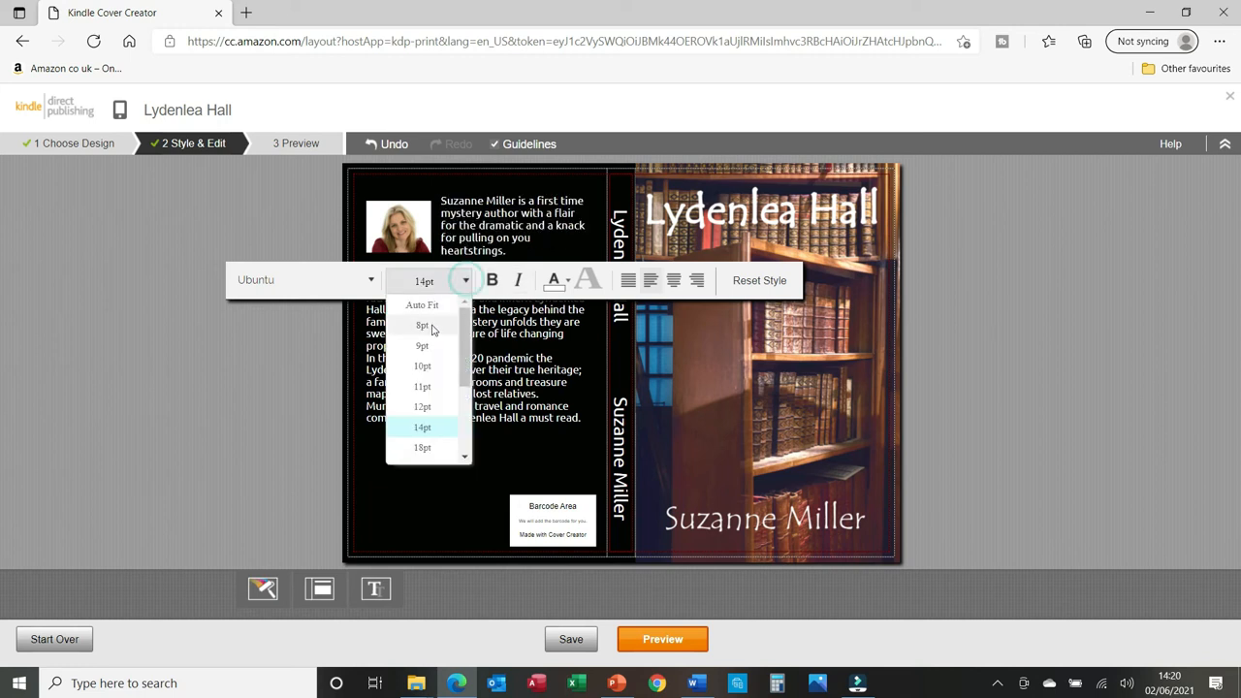
{"action": "left_click", "coordinate": [417, 373]}
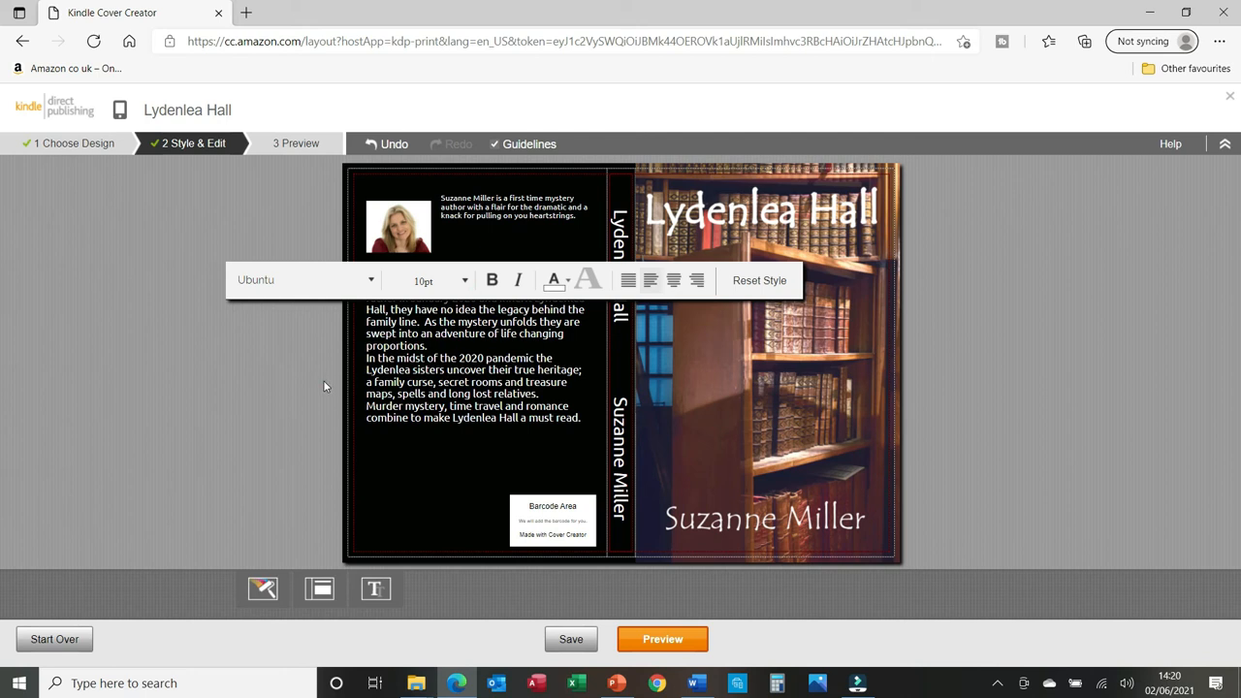
Try 18pt for the description, then return it to Auto Fit sizing
{"action": "left_click", "coordinate": [462, 385]}
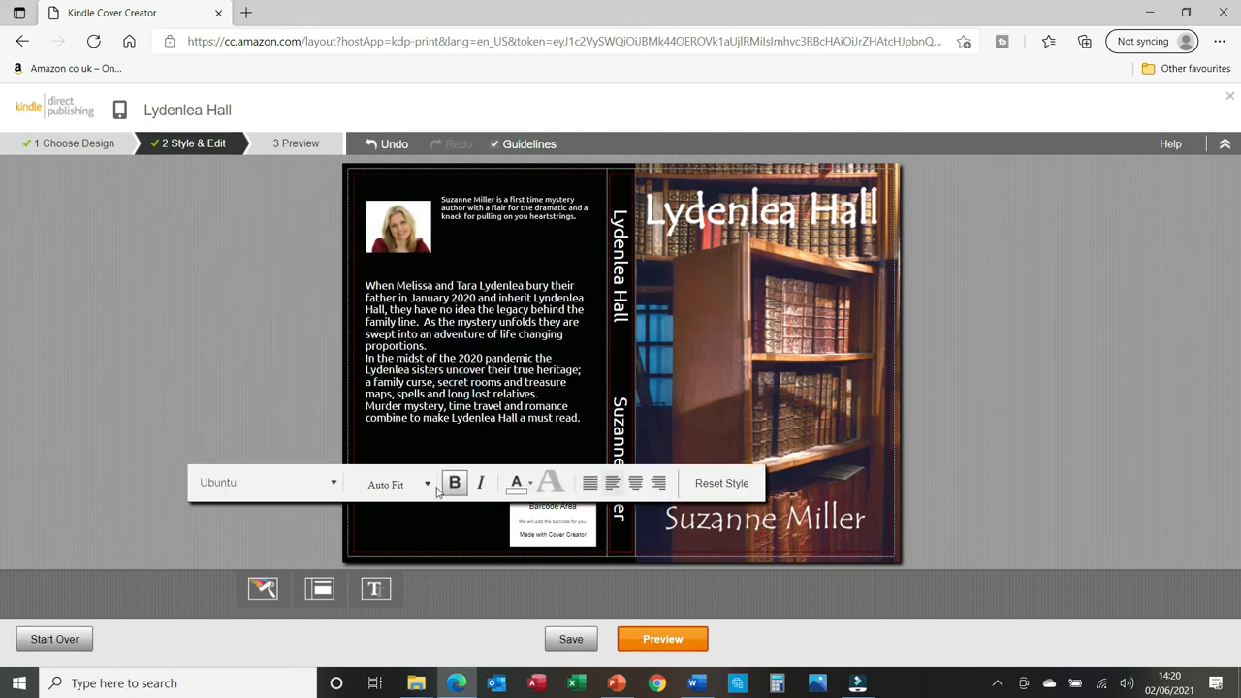
{"action": "left_click", "coordinate": [426, 484]}
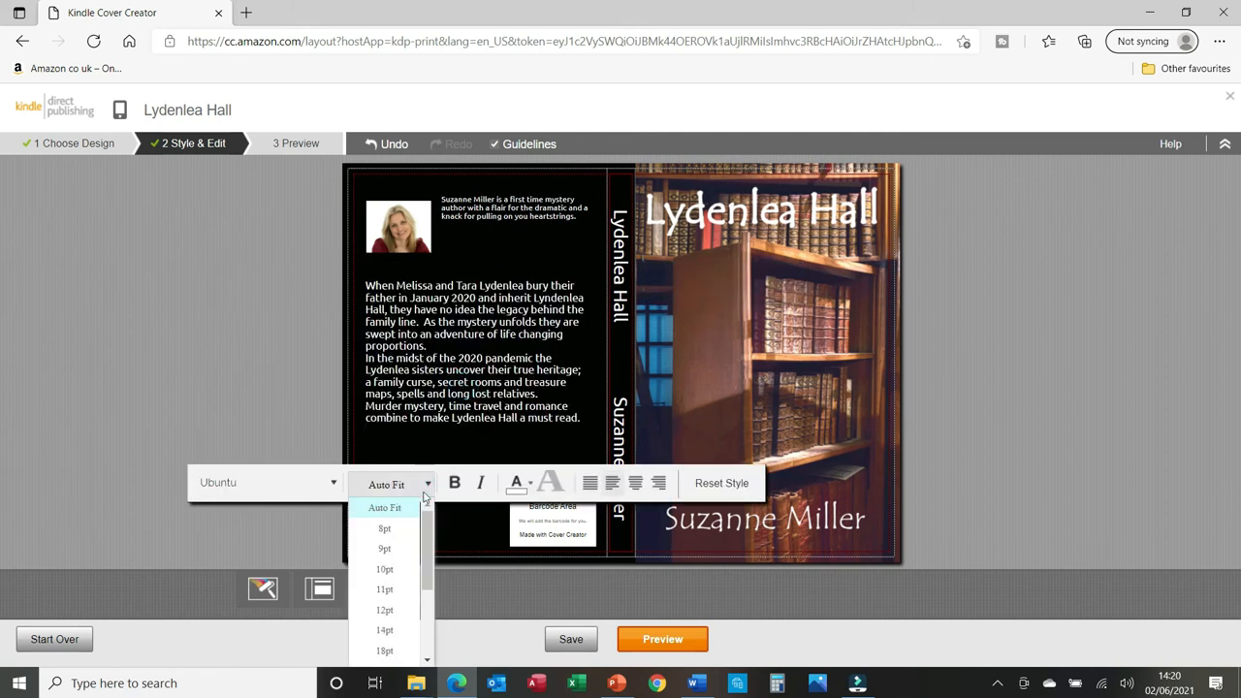
{"action": "left_click", "coordinate": [379, 655]}
{"action": "left_click", "coordinate": [302, 426]}
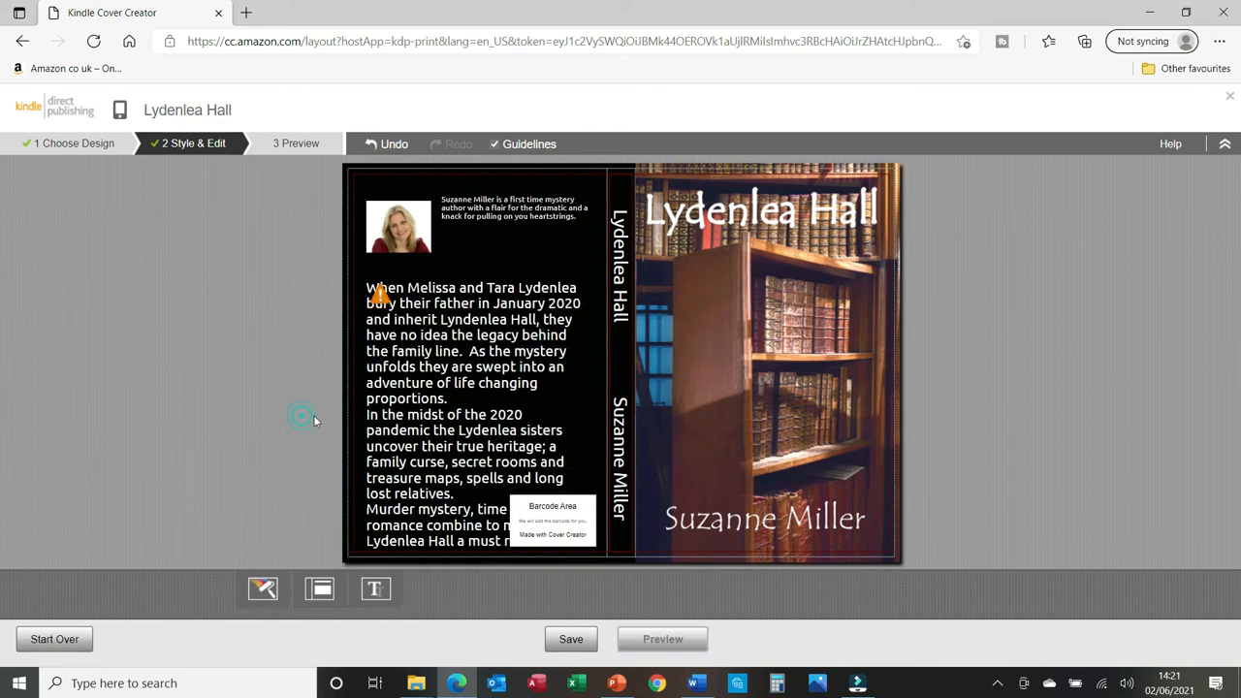
{"action": "left_click", "coordinate": [418, 403]}
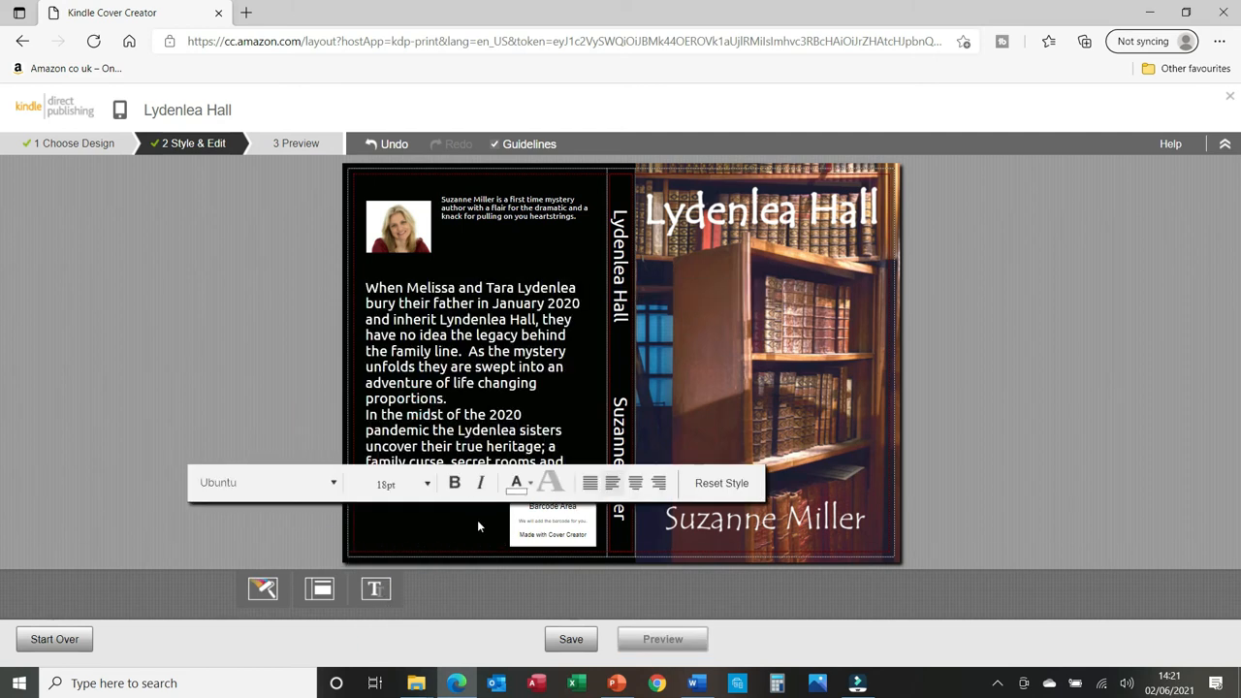
{"action": "left_click", "coordinate": [427, 484]}
{"action": "left_click", "coordinate": [390, 507]}
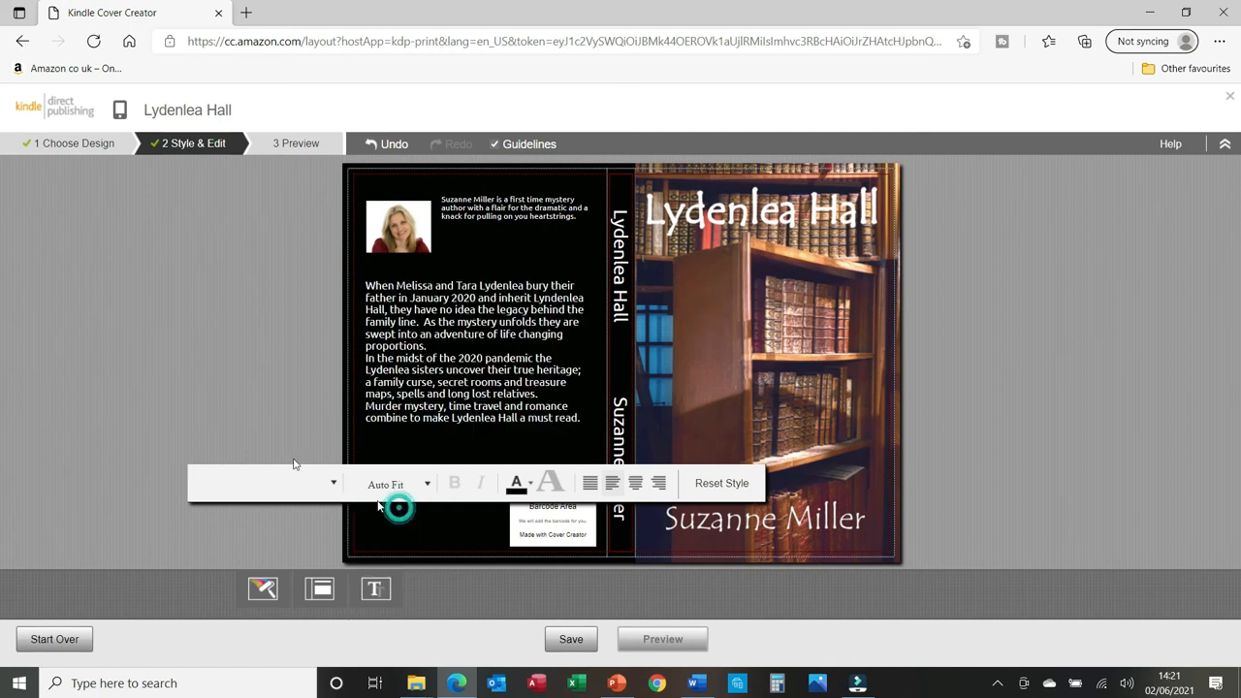
{"action": "left_click", "coordinate": [227, 356]}
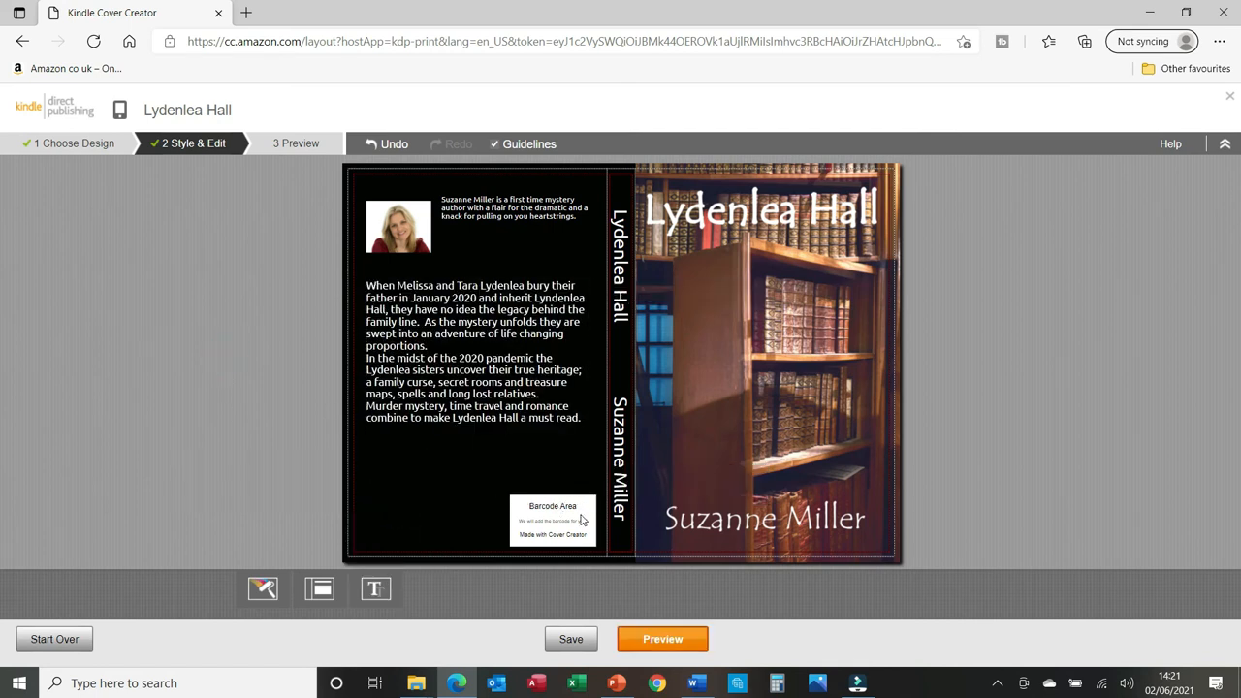
{"action": "left_click", "coordinate": [260, 590]}
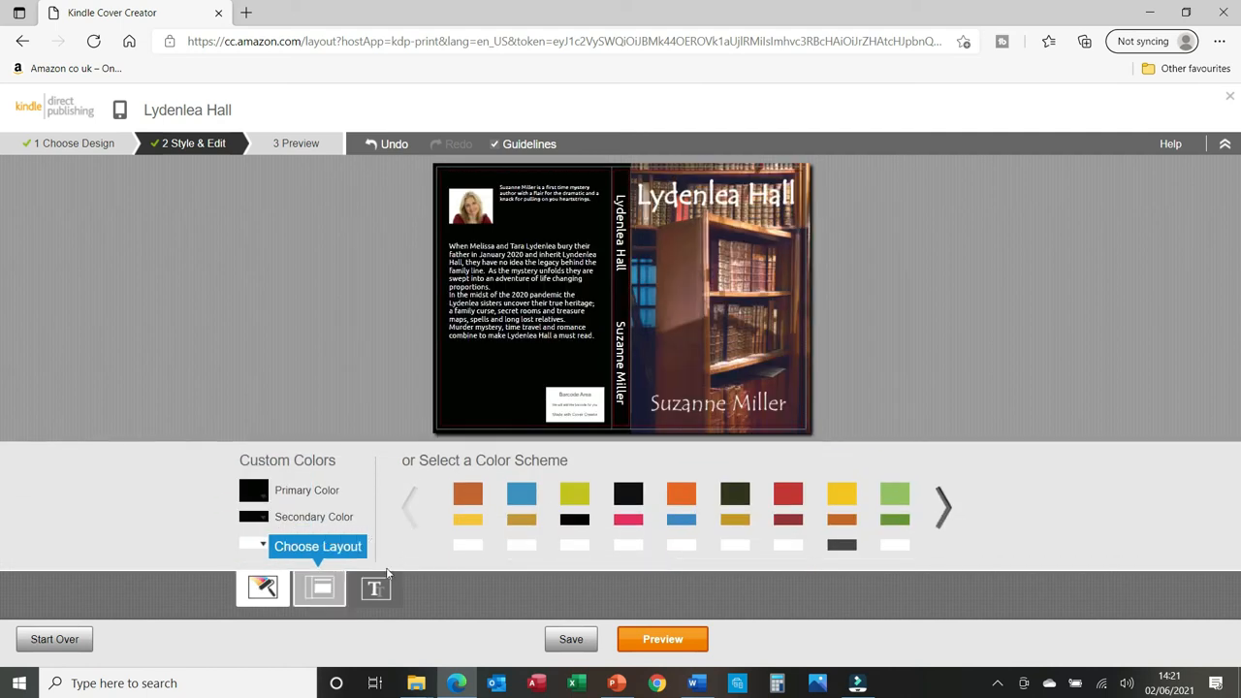
Preview several colour schemes, including orange/blue and maroon/dark green
{"action": "left_click", "coordinate": [469, 495]}
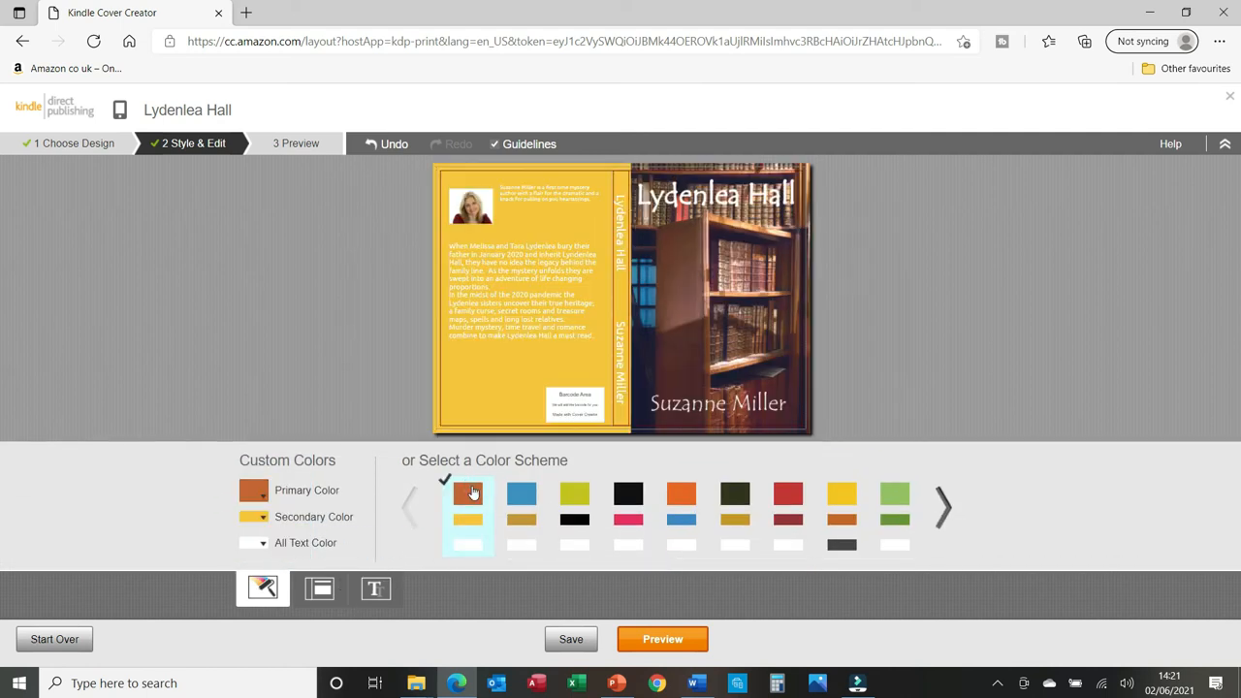
{"action": "left_click", "coordinate": [524, 506]}
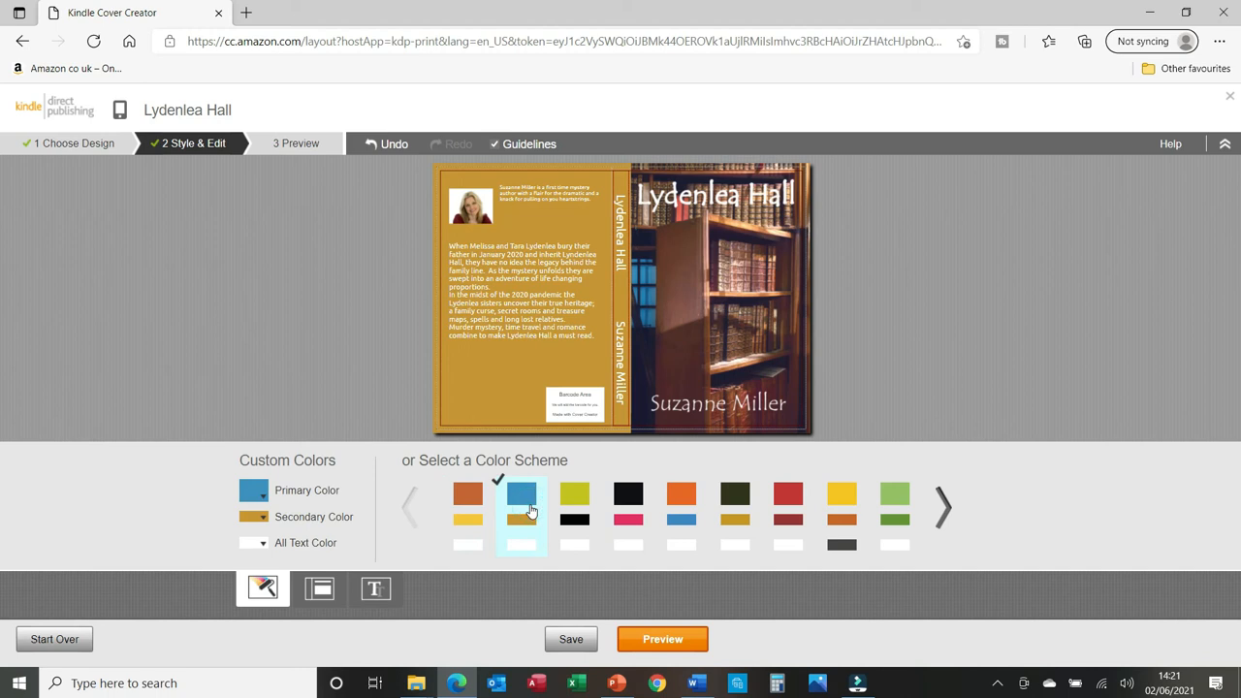
{"action": "left_click", "coordinate": [580, 508]}
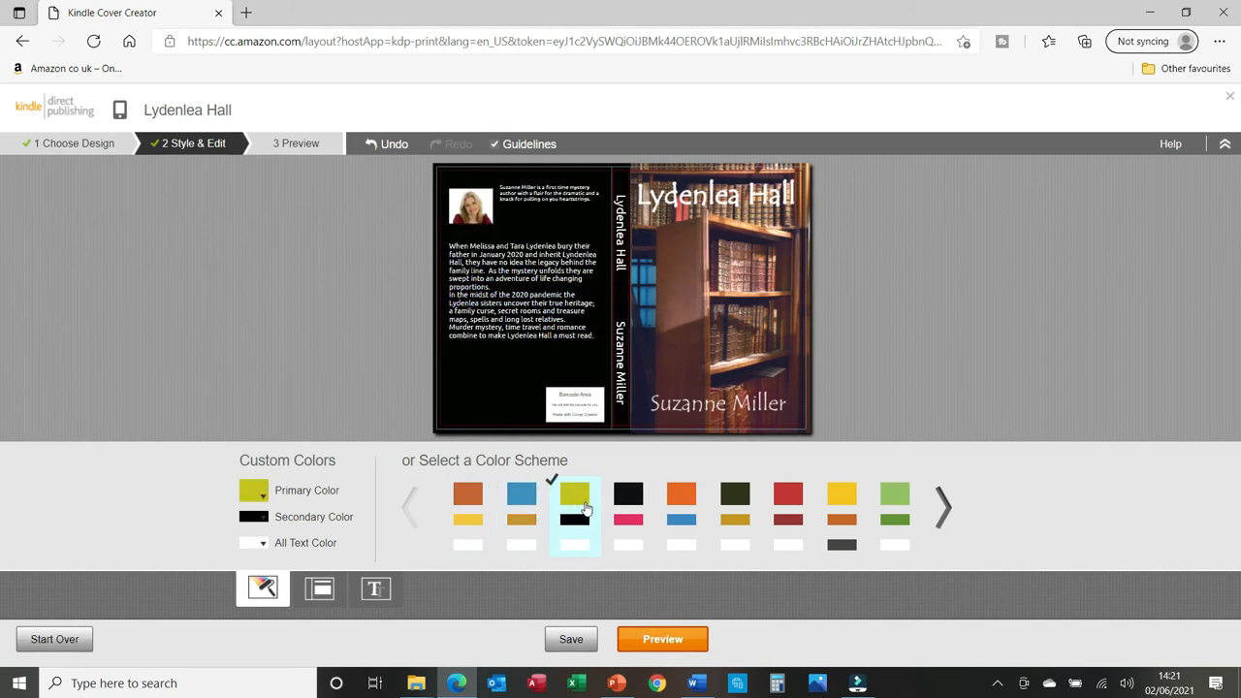
{"action": "left_click", "coordinate": [629, 500]}
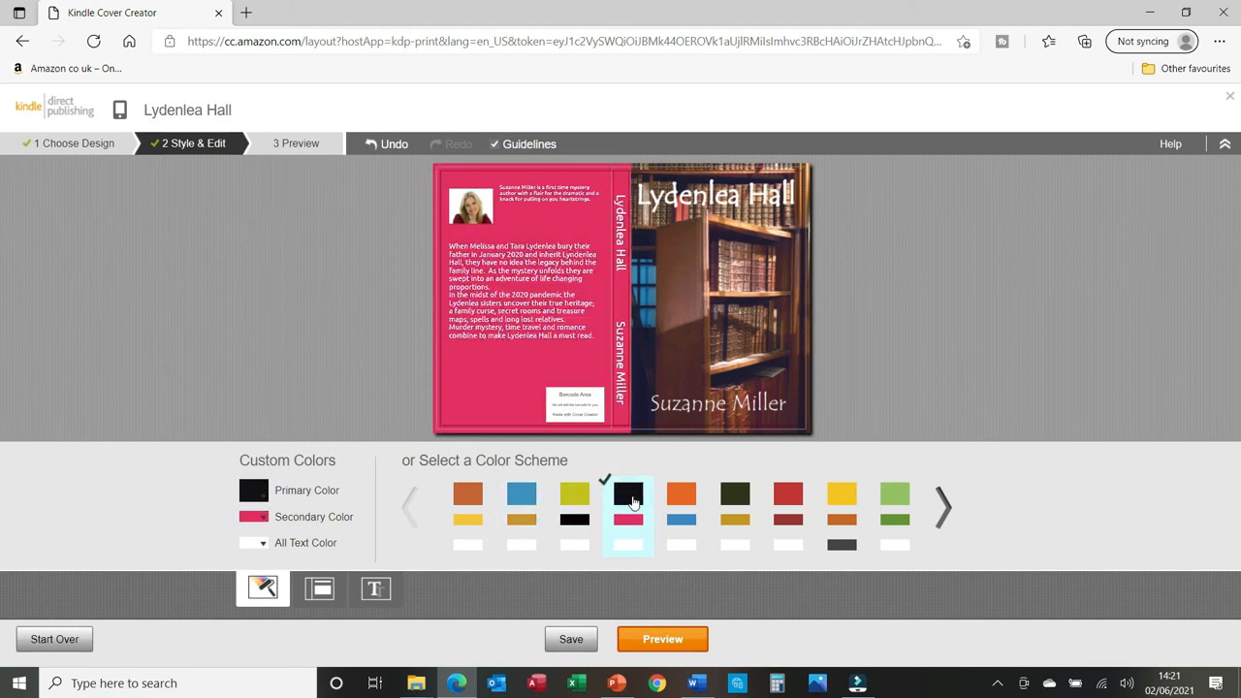
{"action": "left_click", "coordinate": [685, 502]}
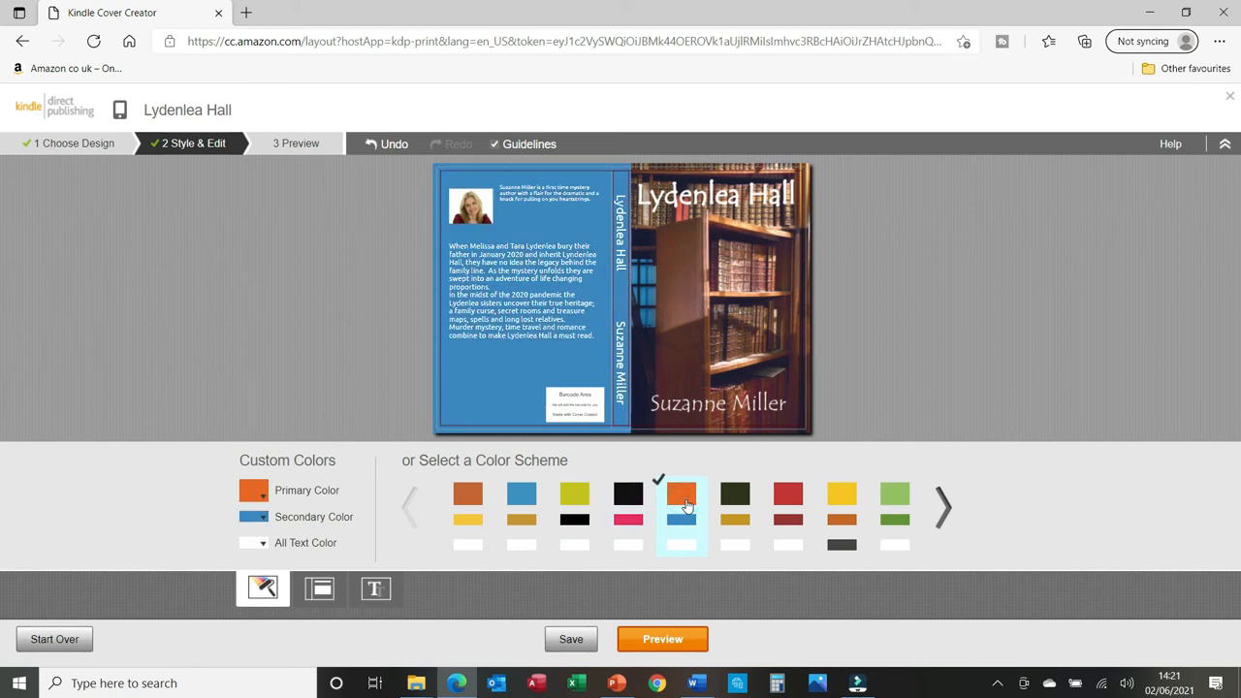
{"action": "left_click", "coordinate": [943, 506]}
{"action": "left_click", "coordinate": [945, 508]}
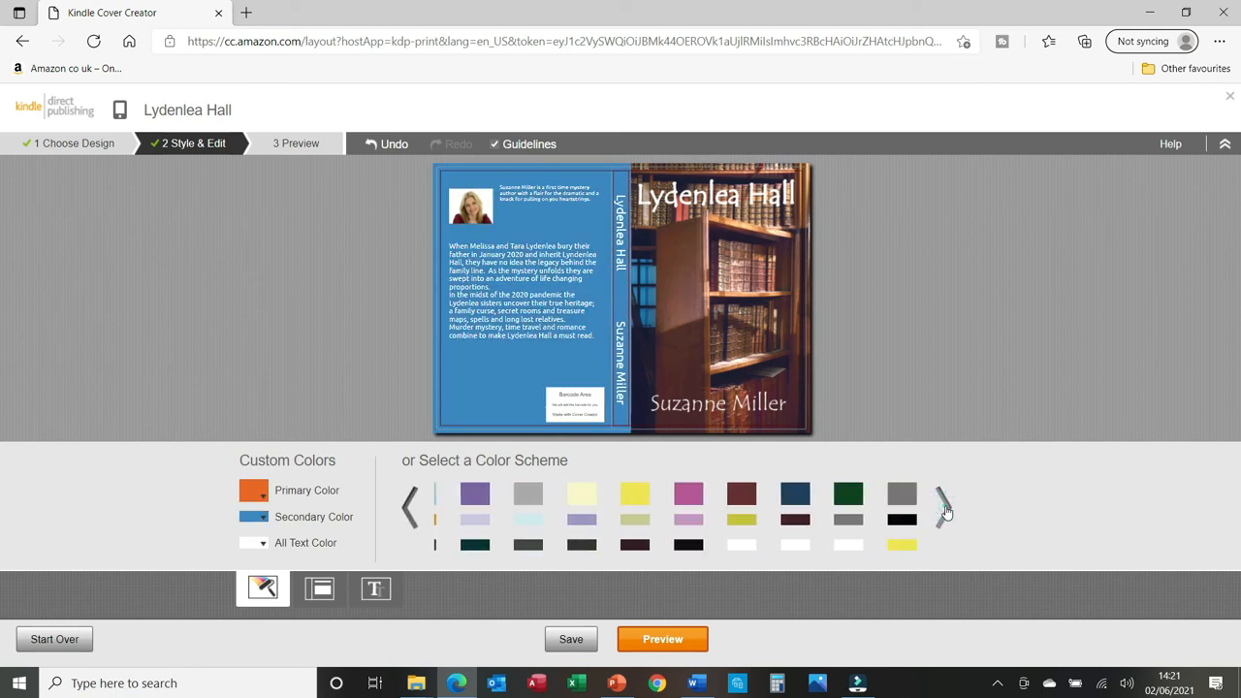
{"action": "left_click", "coordinate": [946, 508]}
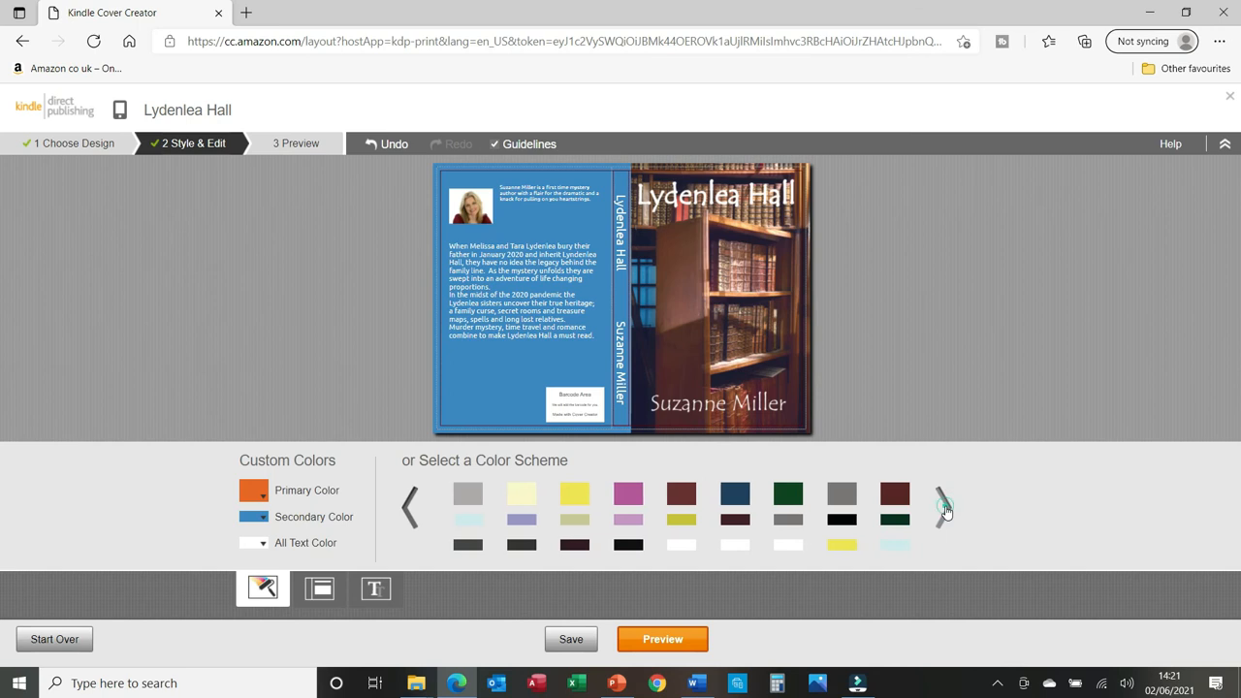
{"action": "left_click", "coordinate": [946, 508]}
{"action": "left_click", "coordinate": [945, 508]}
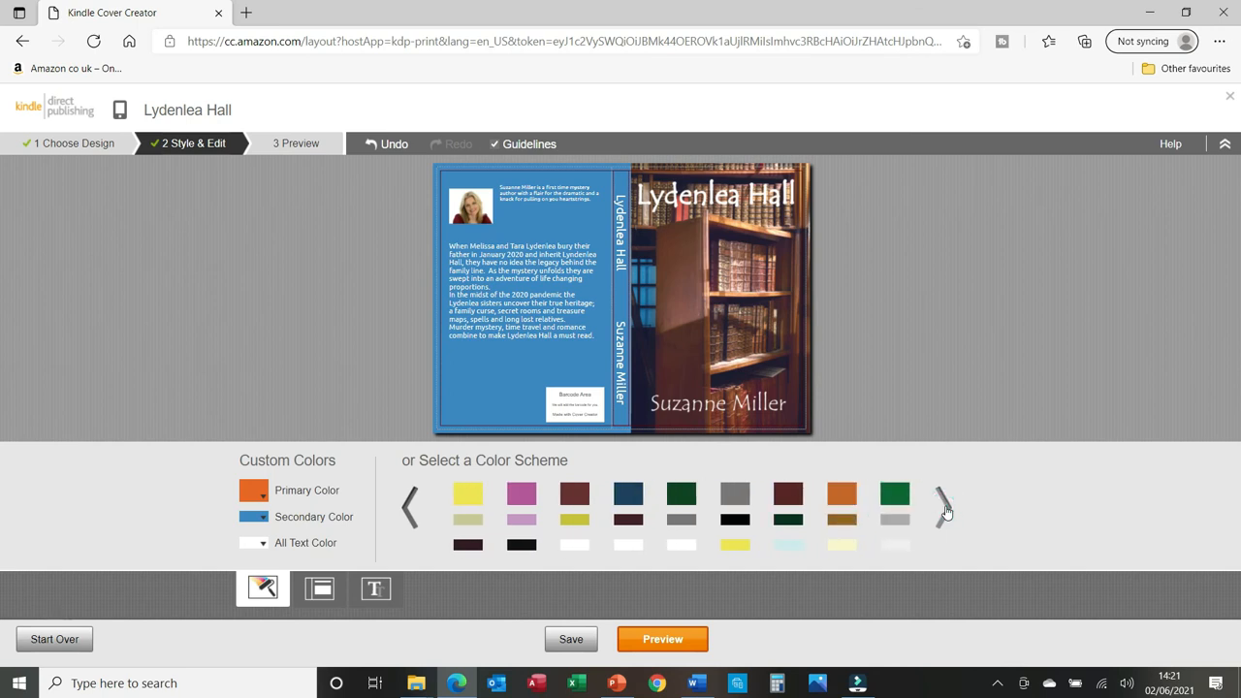
{"action": "left_click", "coordinate": [790, 496]}
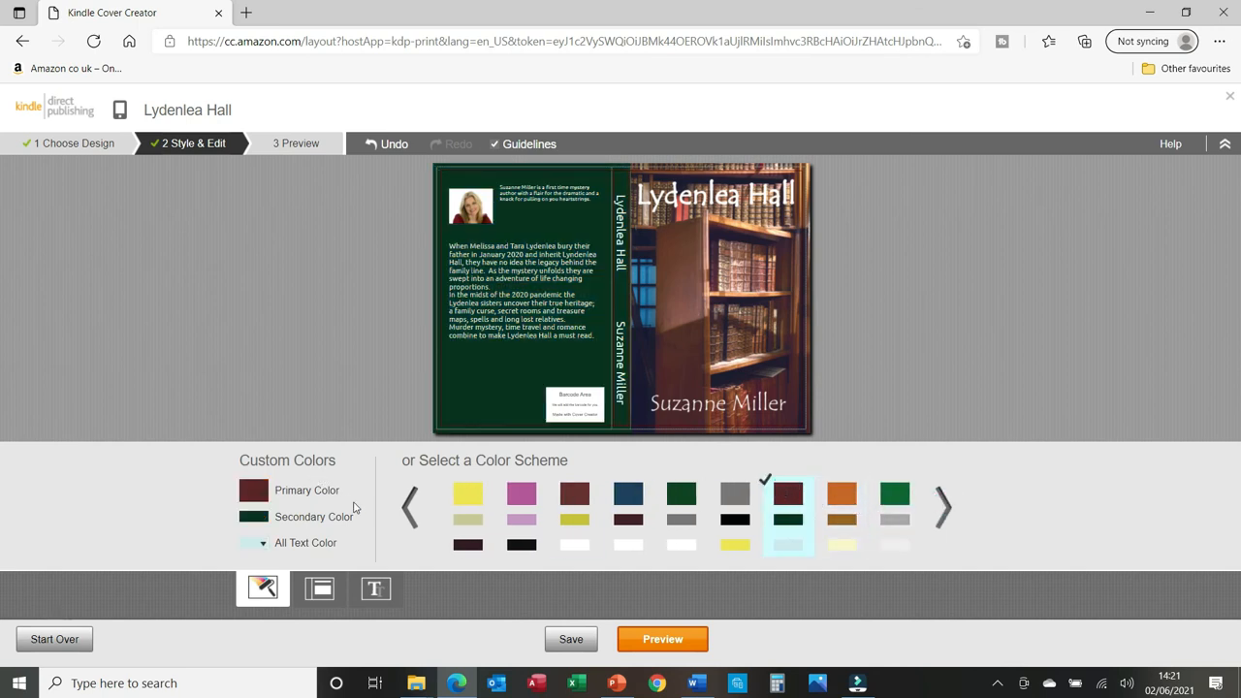
{"action": "left_click", "coordinate": [407, 506]}
{"action": "left_click", "coordinate": [407, 506]}
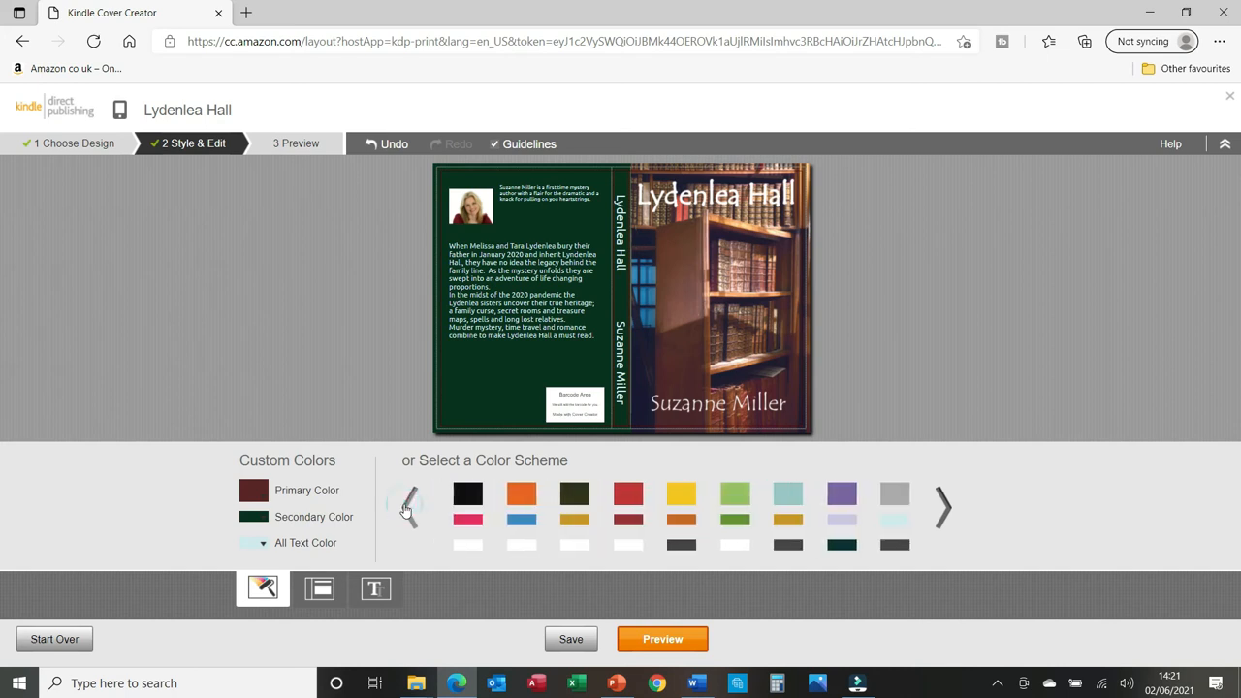
Try black and light green custom colours, then apply the yellow and black scheme
{"action": "left_click", "coordinate": [253, 491]}
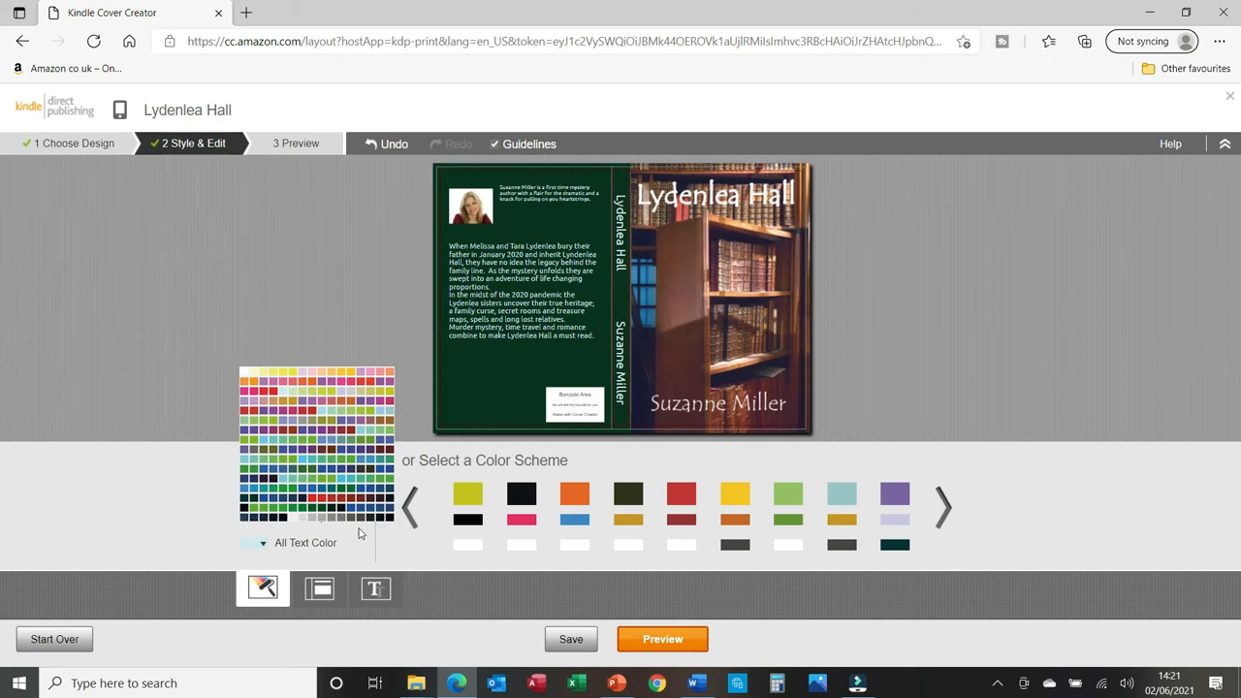
{"action": "left_click", "coordinate": [382, 547]}
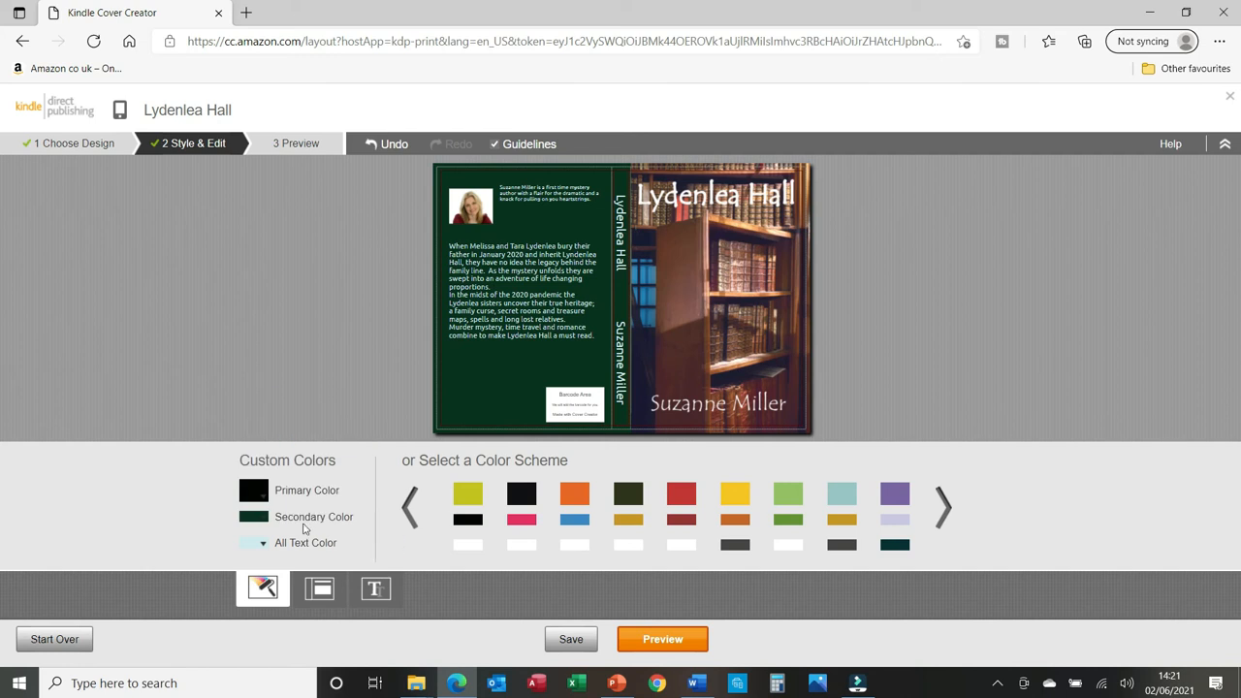
{"action": "left_click", "coordinate": [260, 520]}
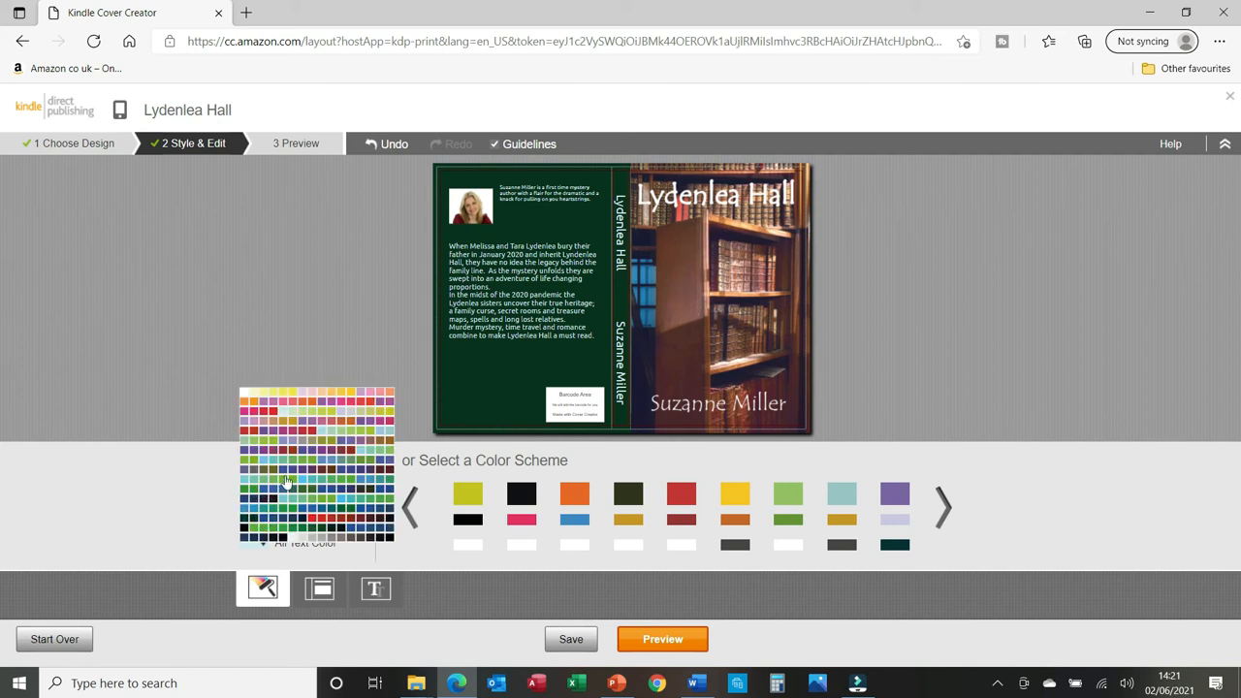
{"action": "left_click", "coordinate": [303, 415]}
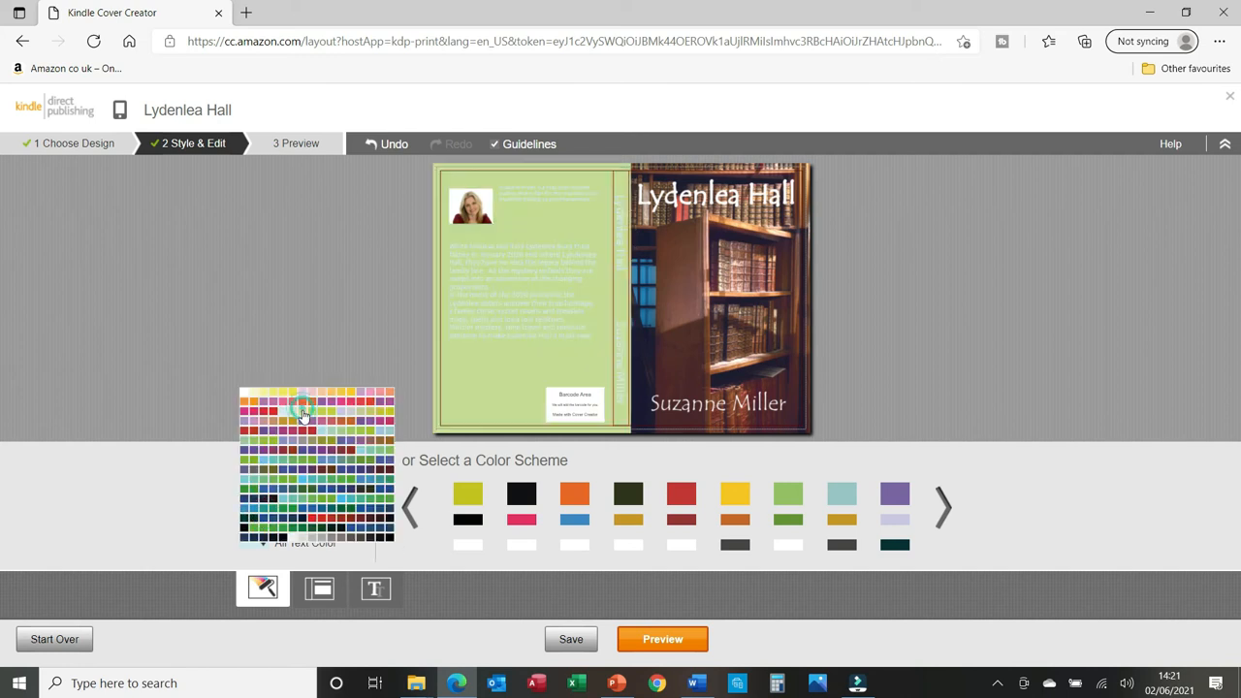
{"action": "left_click", "coordinate": [164, 478]}
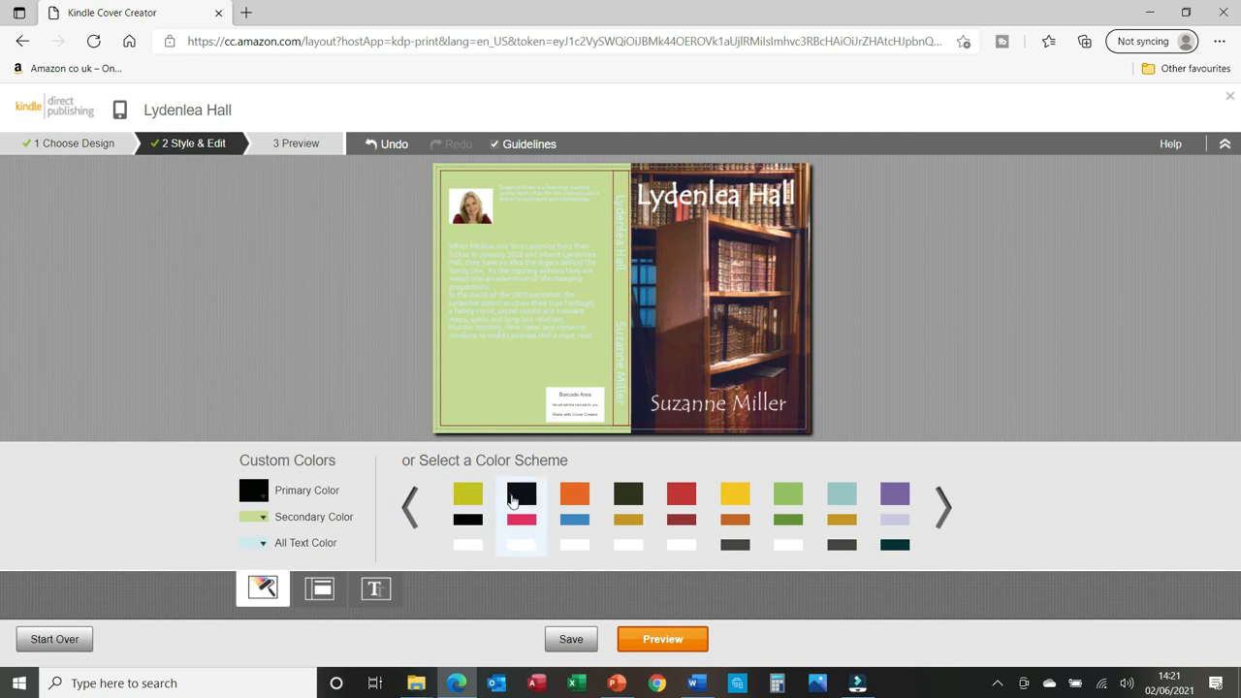
{"action": "left_click", "coordinate": [514, 498]}
{"action": "left_click", "coordinate": [410, 506]}
{"action": "left_click", "coordinate": [524, 519]}
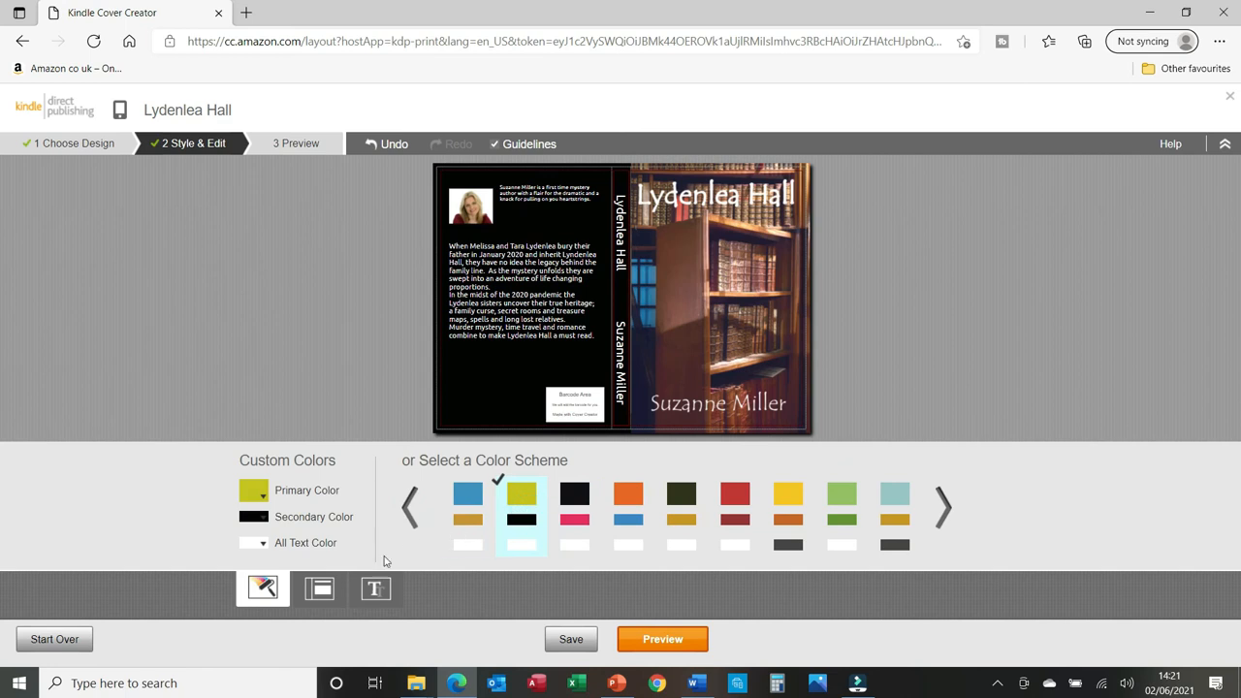
{"action": "left_click", "coordinate": [321, 589]}
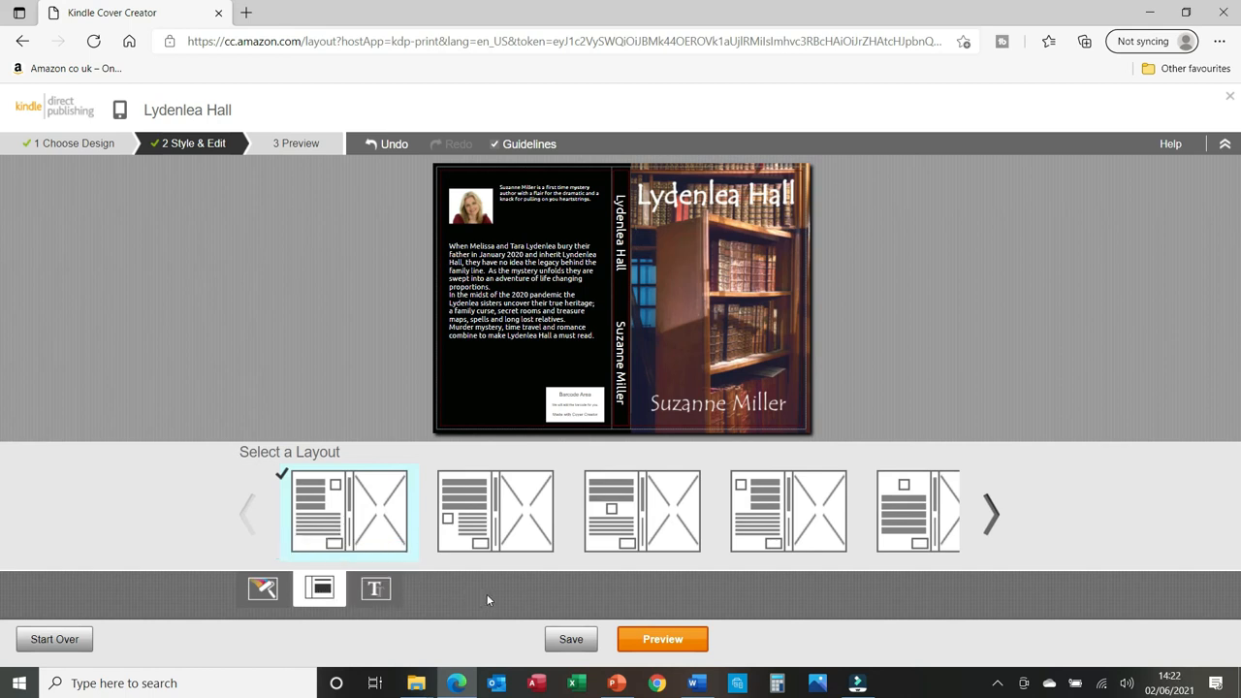
Try the centred-author-photo layout, then apply the text-only back-cover layout
{"action": "left_click", "coordinate": [991, 516]}
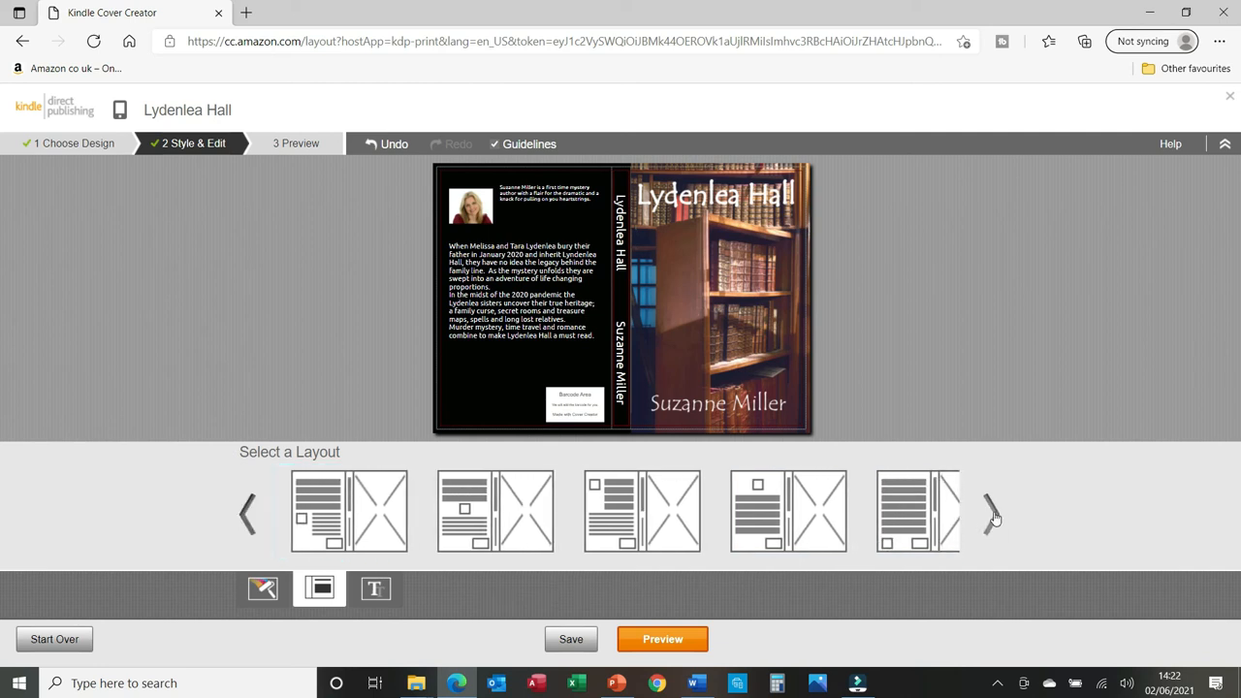
{"action": "left_click", "coordinate": [991, 516]}
{"action": "left_click", "coordinate": [991, 515]}
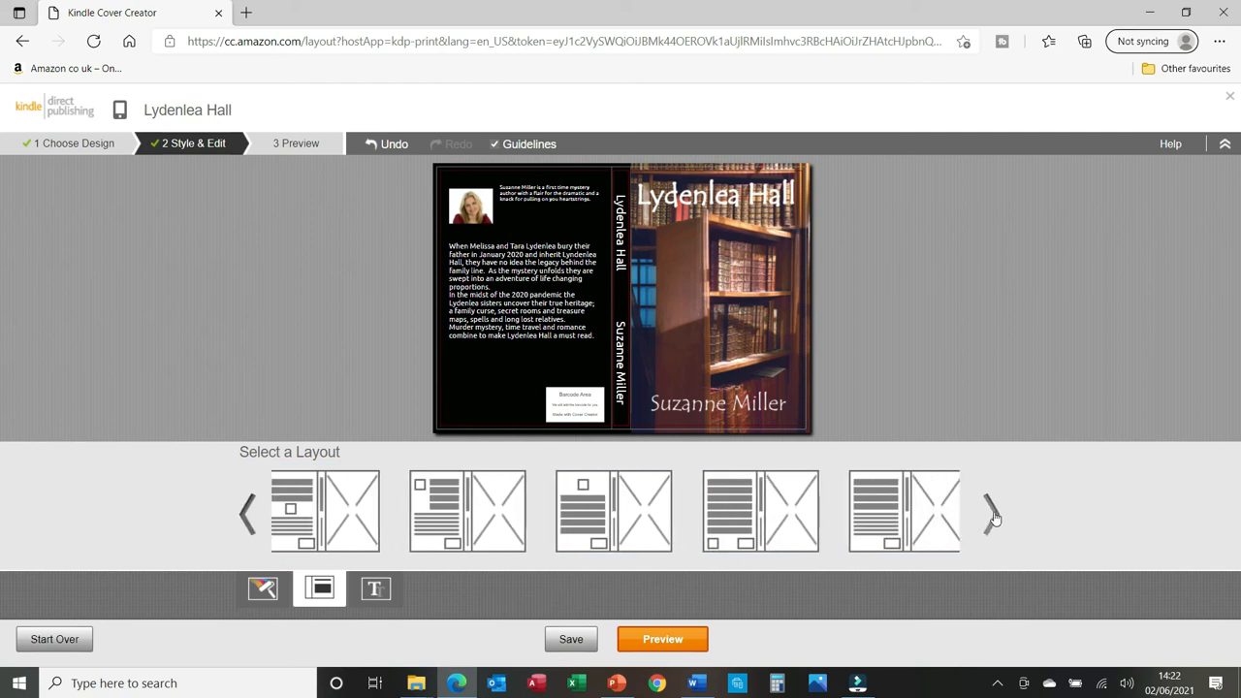
{"action": "left_click", "coordinate": [470, 499]}
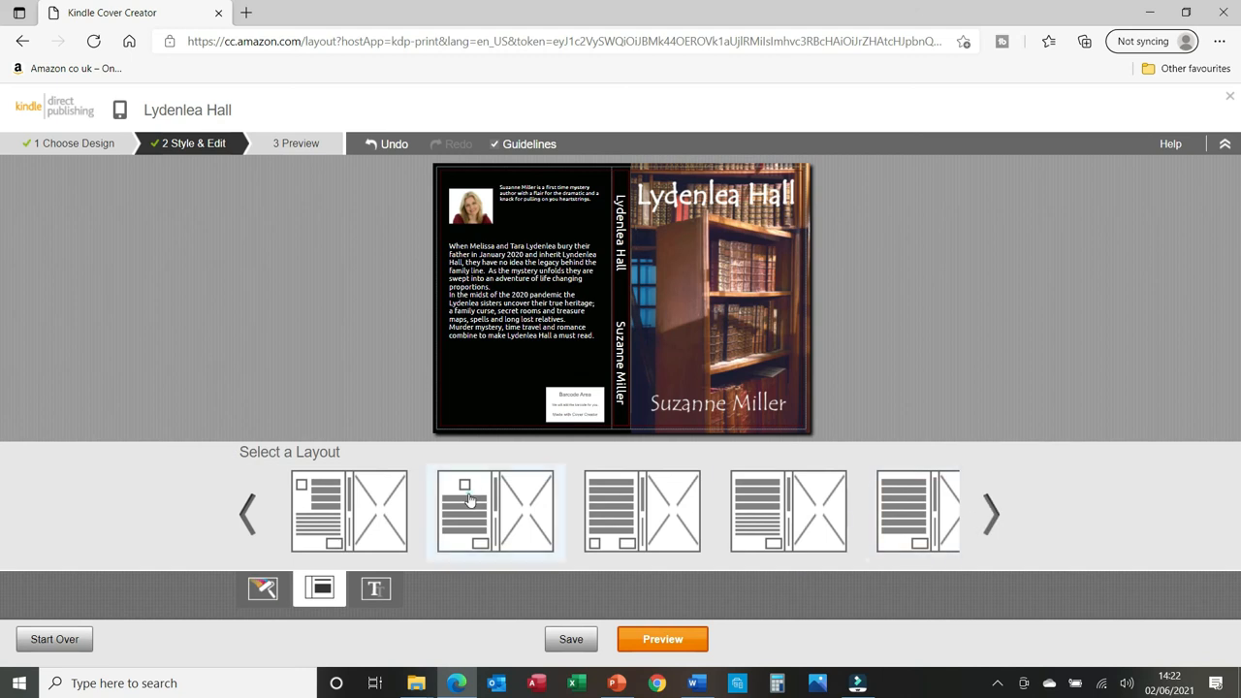
{"action": "left_click", "coordinate": [989, 524]}
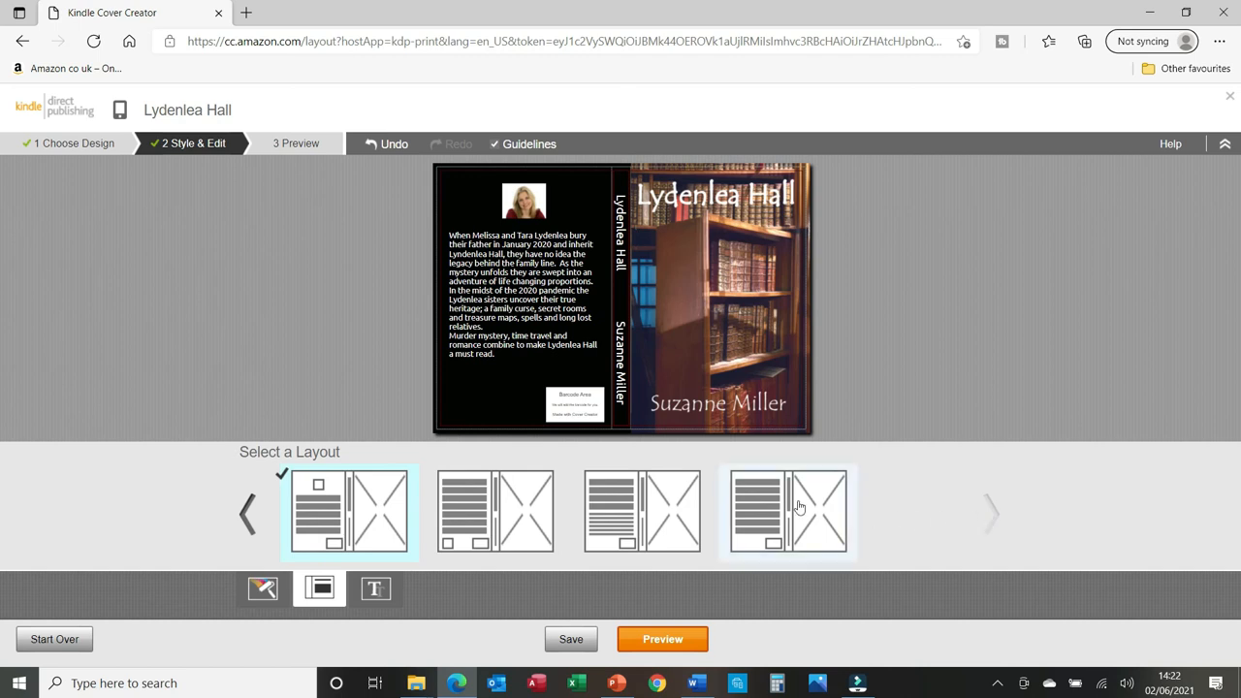
{"action": "left_click", "coordinate": [768, 507]}
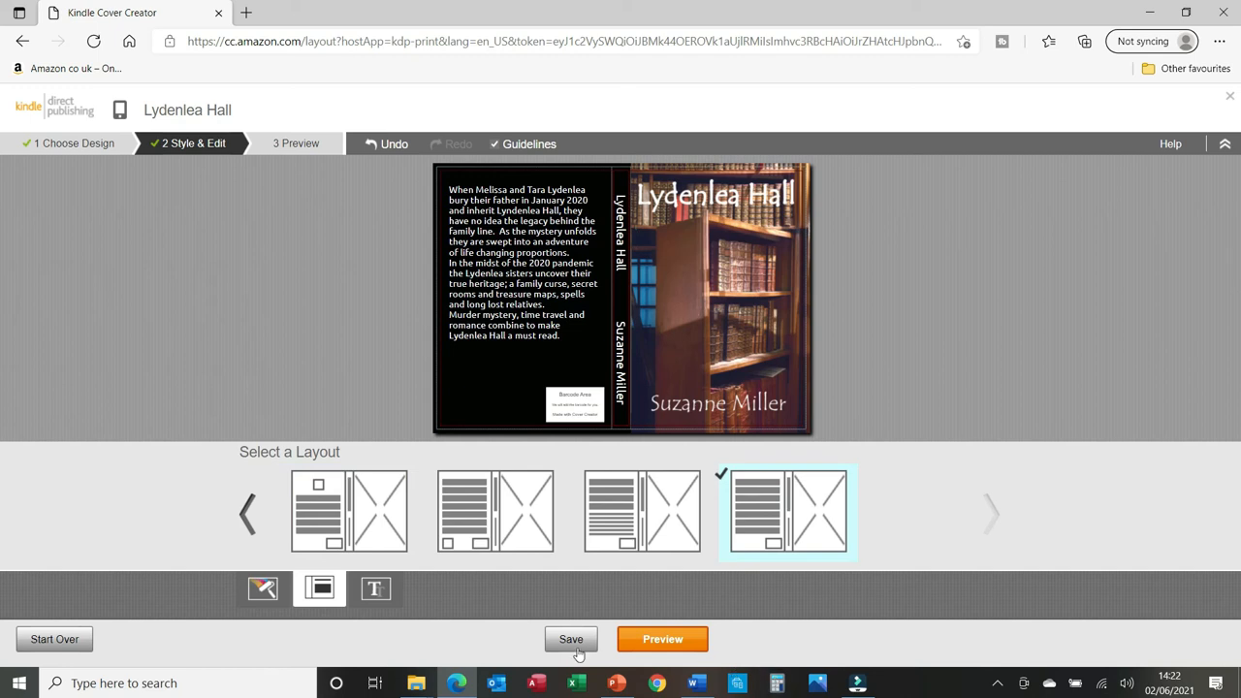
{"action": "left_click", "coordinate": [377, 592]}
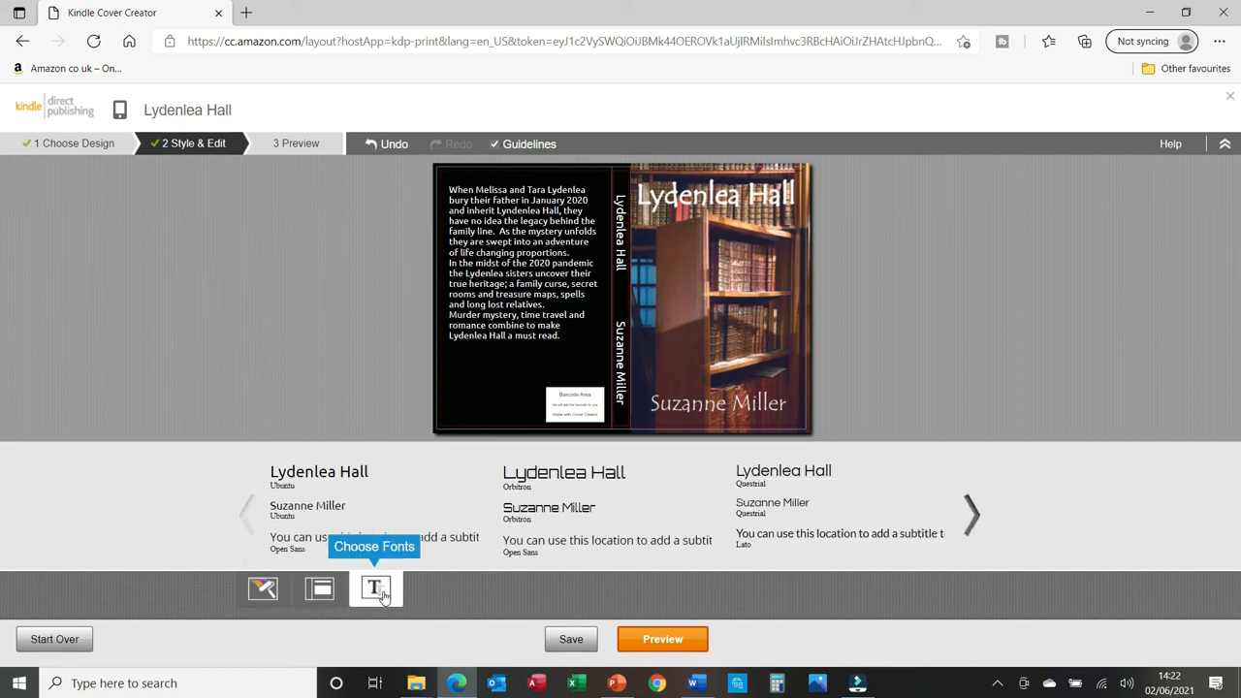
Save the cover design and build its full Preview
{"action": "left_click", "coordinate": [572, 640]}
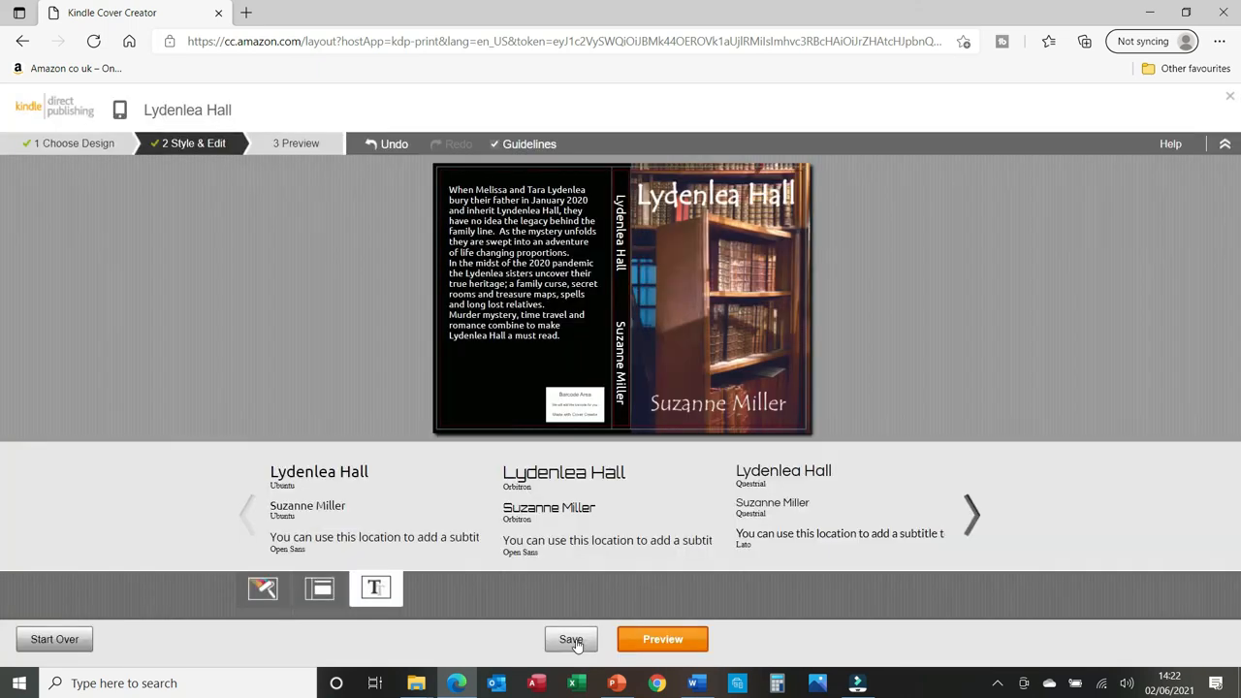
{"action": "left_click", "coordinate": [662, 639]}
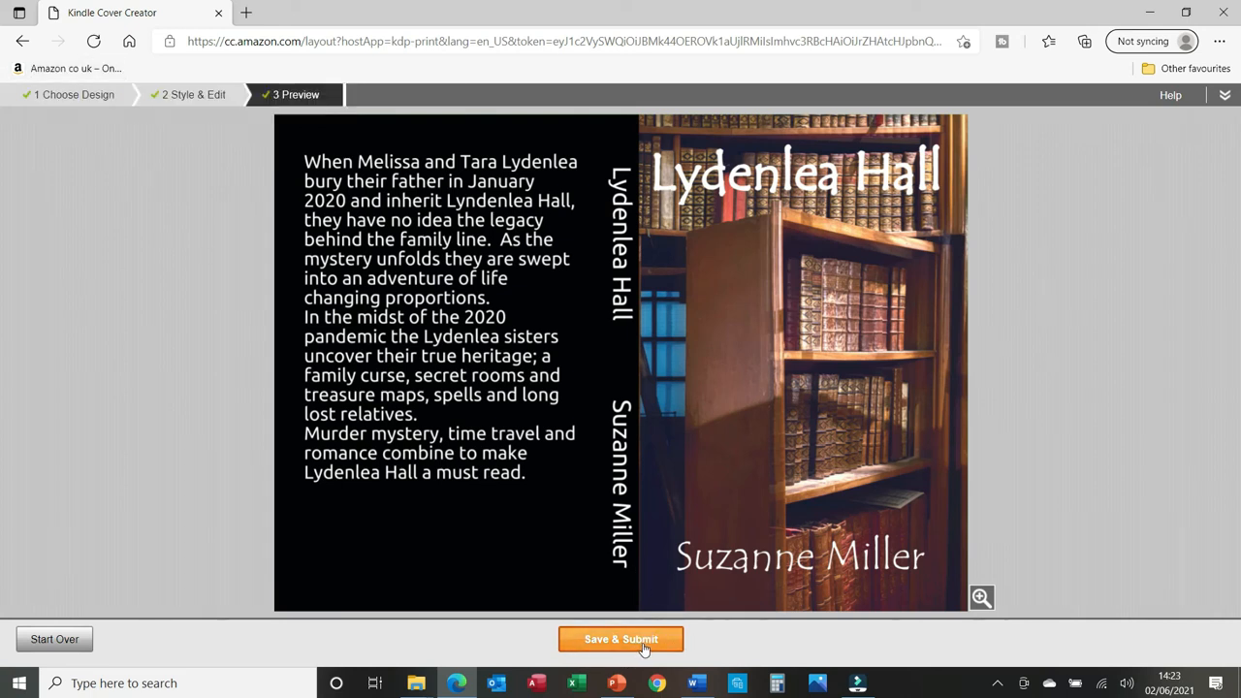
Start the cover design over, confirming the reset with OK
{"action": "left_click", "coordinate": [54, 640]}
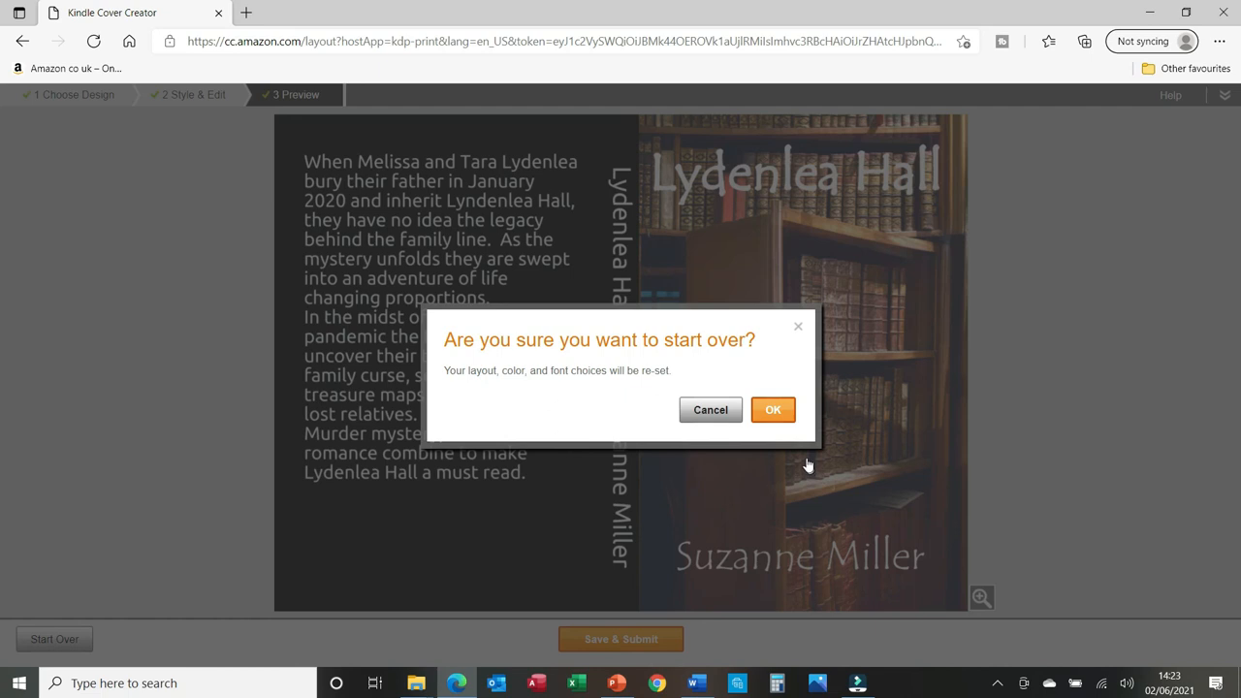
{"action": "left_click", "coordinate": [780, 414]}
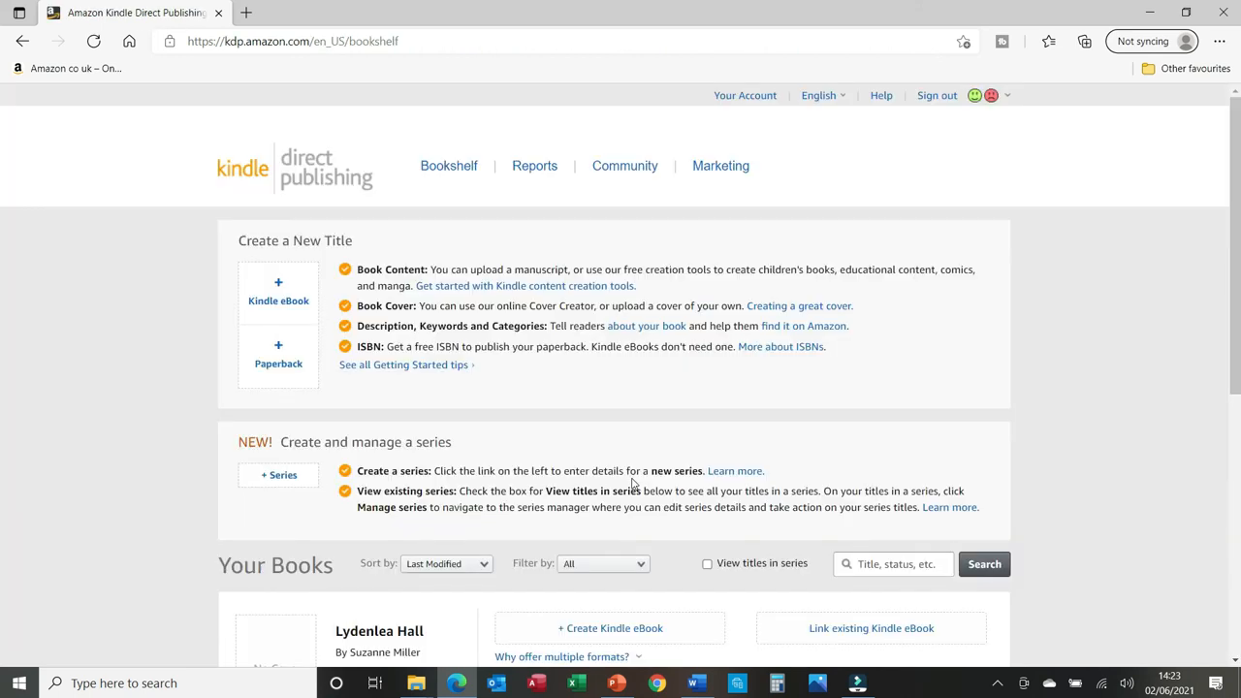
{"action": "scroll", "coordinate": [632, 483], "scroll_direction": "down", "scroll_amount": 3}
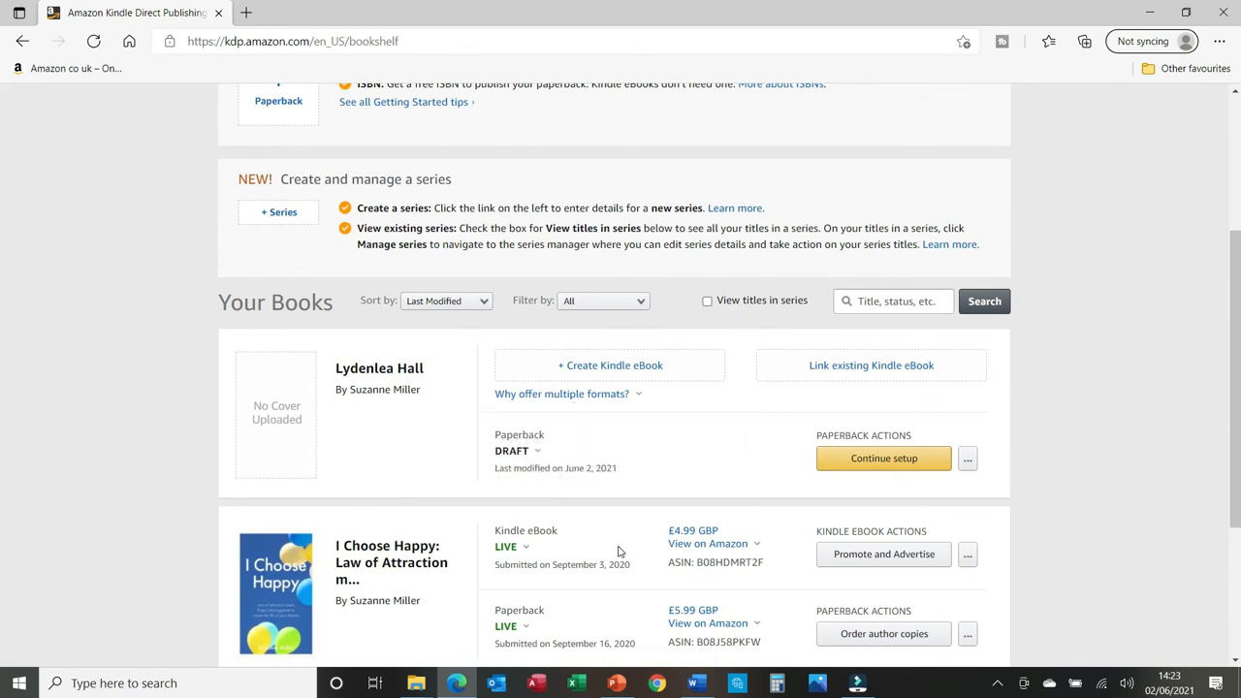
Resume the Lydenlea Hall paperback setup and save its details
{"action": "left_click", "coordinate": [878, 460]}
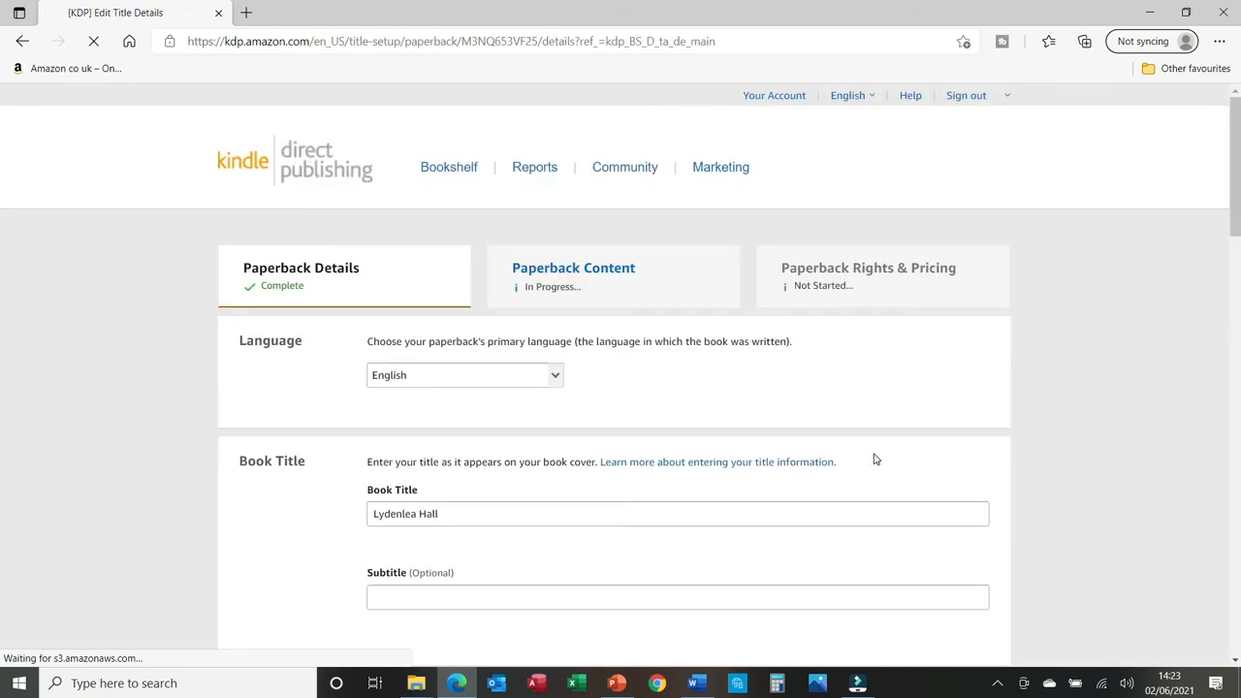
{"action": "scroll", "coordinate": [873, 454], "scroll_direction": "down", "scroll_amount": 1}
{"action": "scroll", "coordinate": [873, 455], "scroll_direction": "down", "scroll_amount": 5}
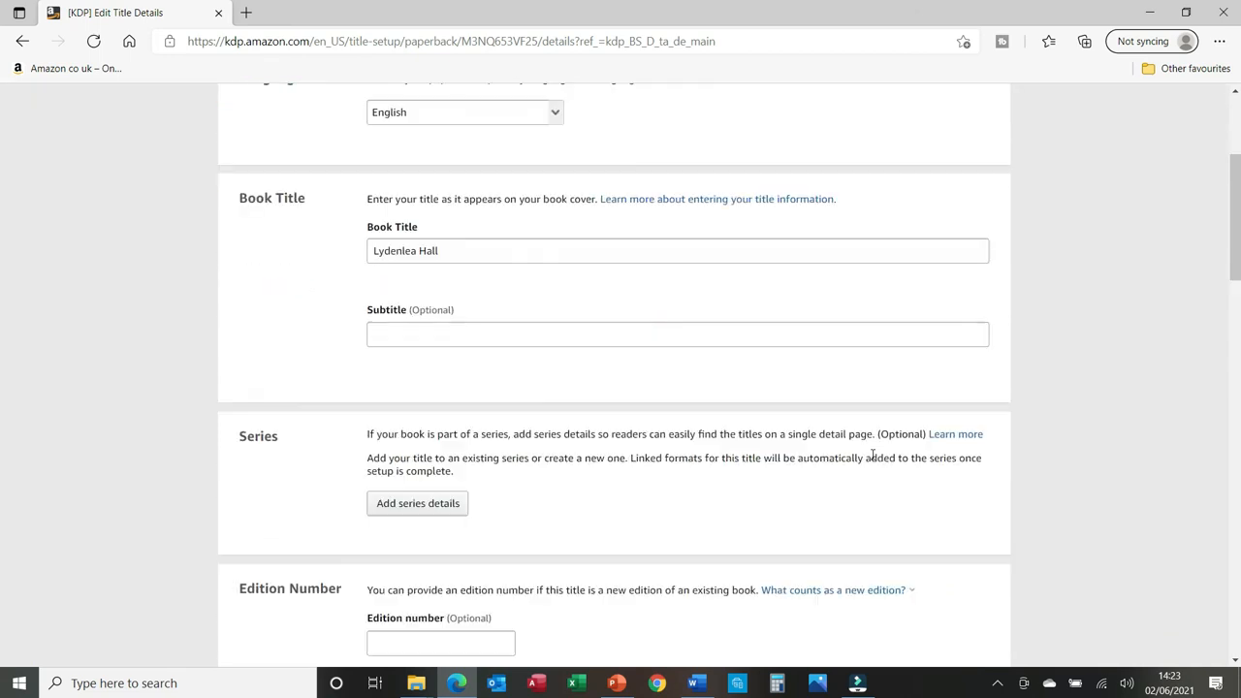
{"action": "scroll", "coordinate": [873, 460], "scroll_direction": "down", "scroll_amount": 5}
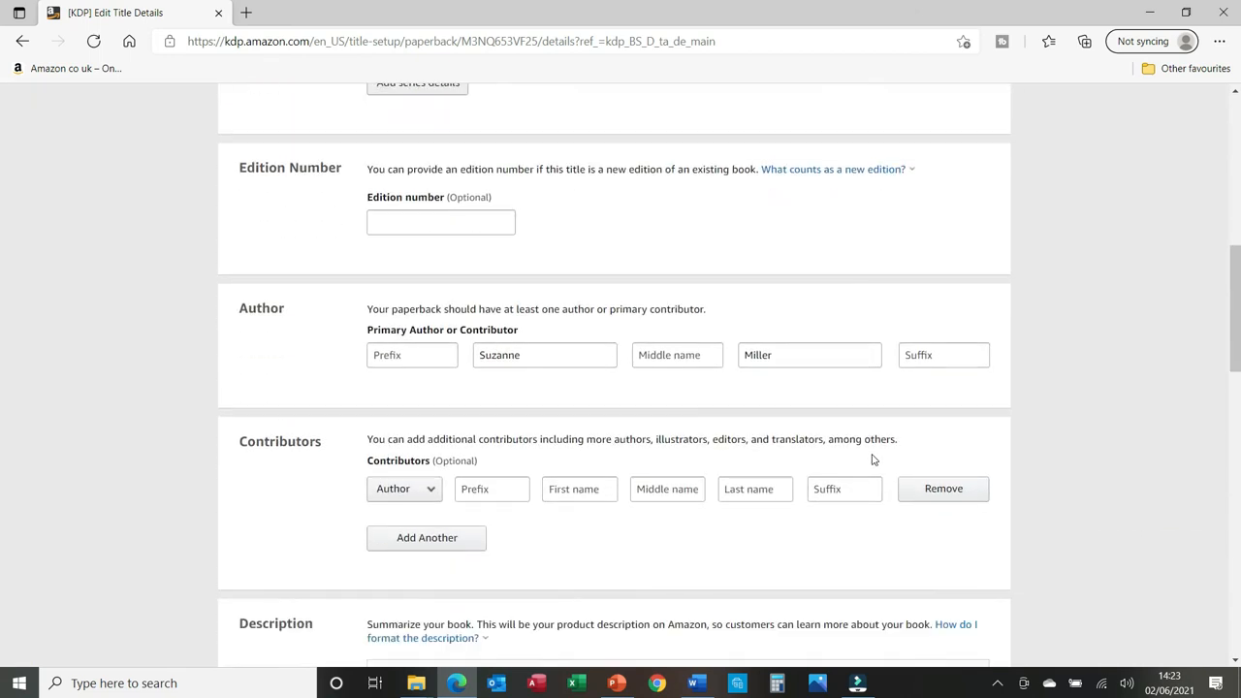
{"action": "scroll", "coordinate": [872, 459], "scroll_direction": "down", "scroll_amount": 7}
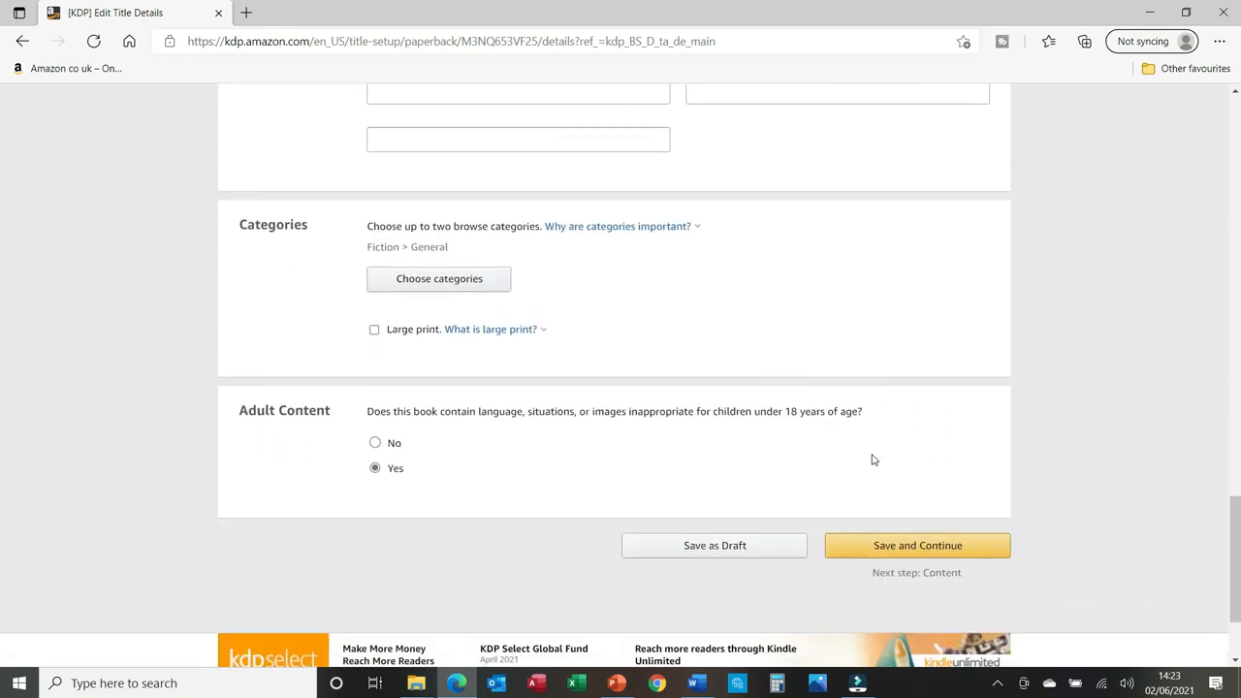
{"action": "left_click", "coordinate": [899, 547]}
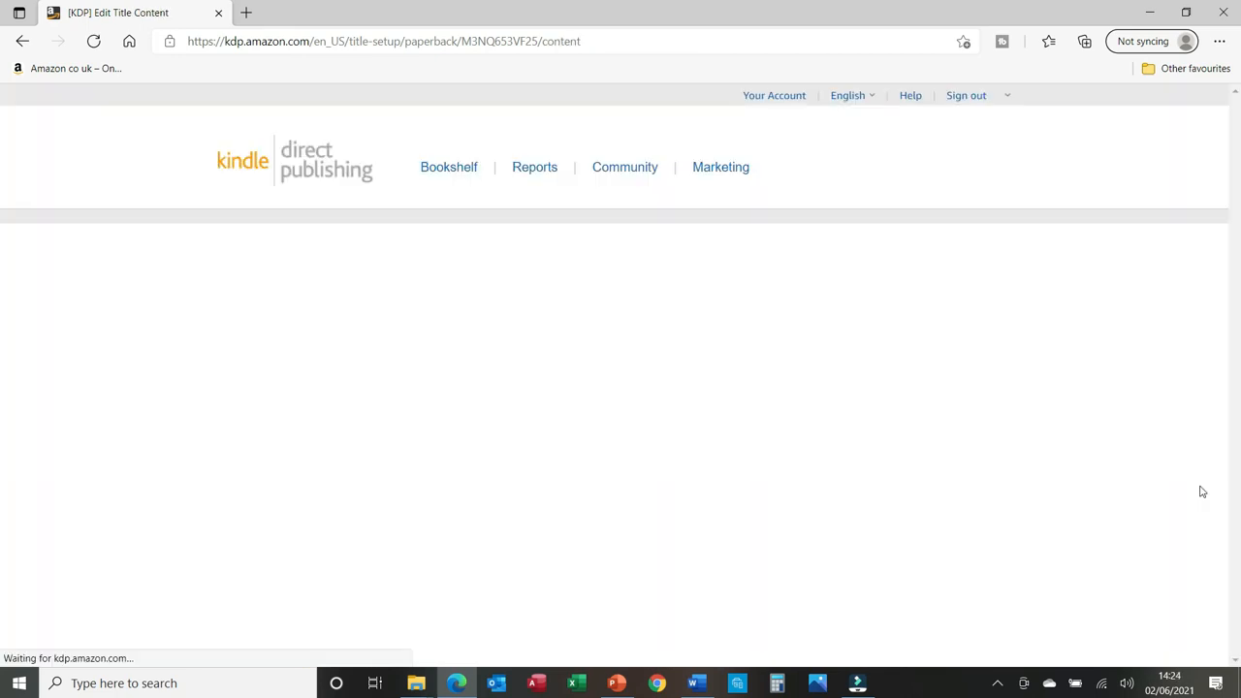
Relaunch Cover Creator from the Book Cover section of the content page
{"action": "scroll", "coordinate": [1081, 514], "scroll_direction": "down", "scroll_amount": 2}
{"action": "scroll", "coordinate": [1081, 515], "scroll_direction": "down", "scroll_amount": 8}
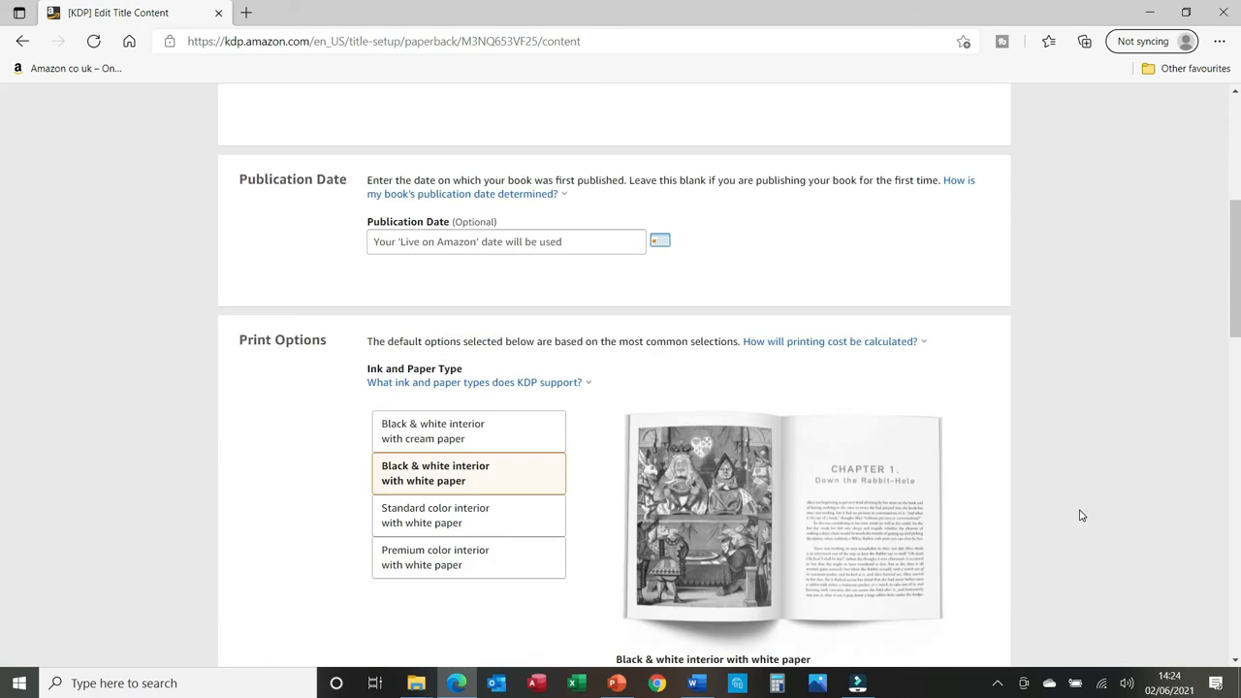
{"action": "scroll", "coordinate": [1082, 515], "scroll_direction": "down", "scroll_amount": 4}
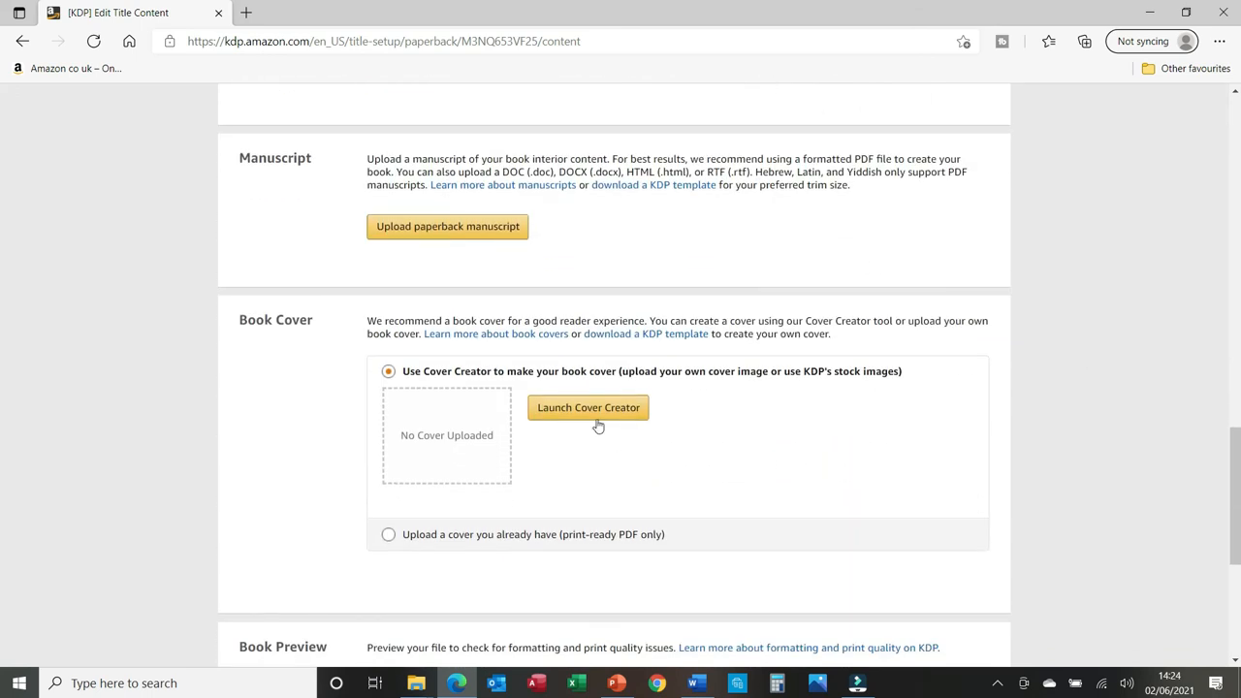
{"action": "left_click", "coordinate": [594, 411]}
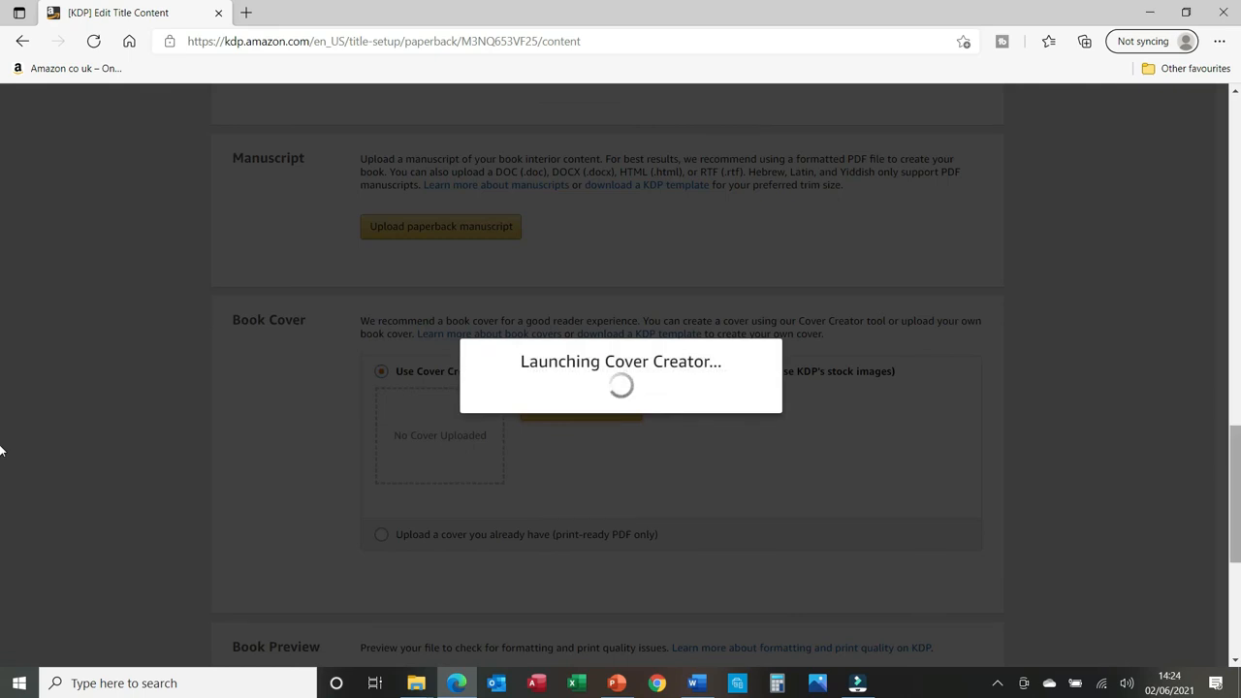